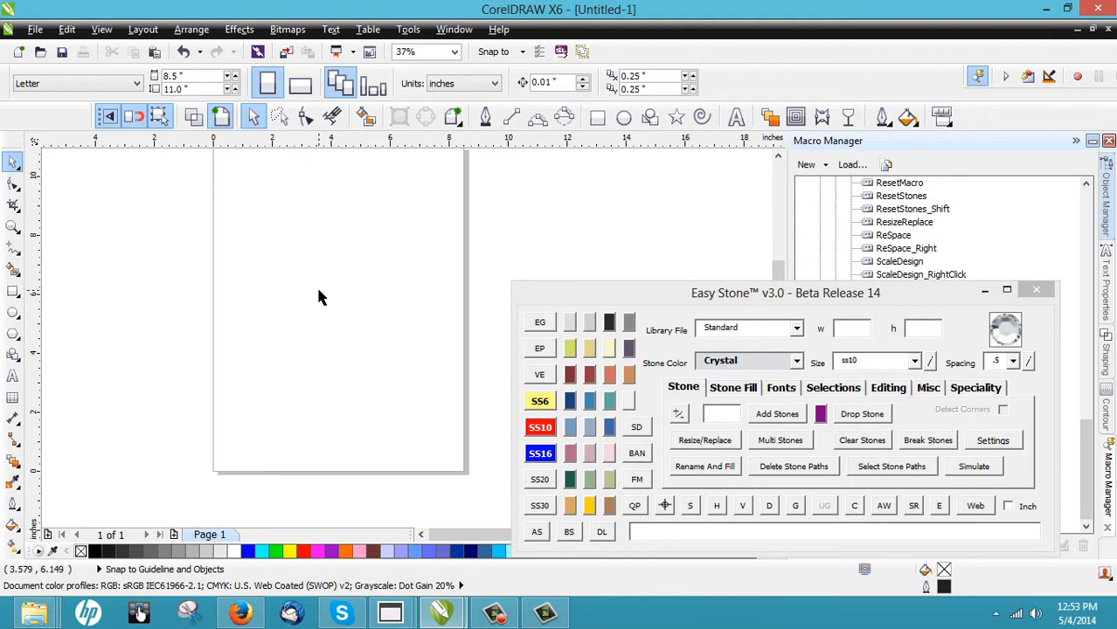
Add the artistic text EAGLES and enlarge it to about 6.6 inches wide across the middle of the page.
left_click(736, 116)
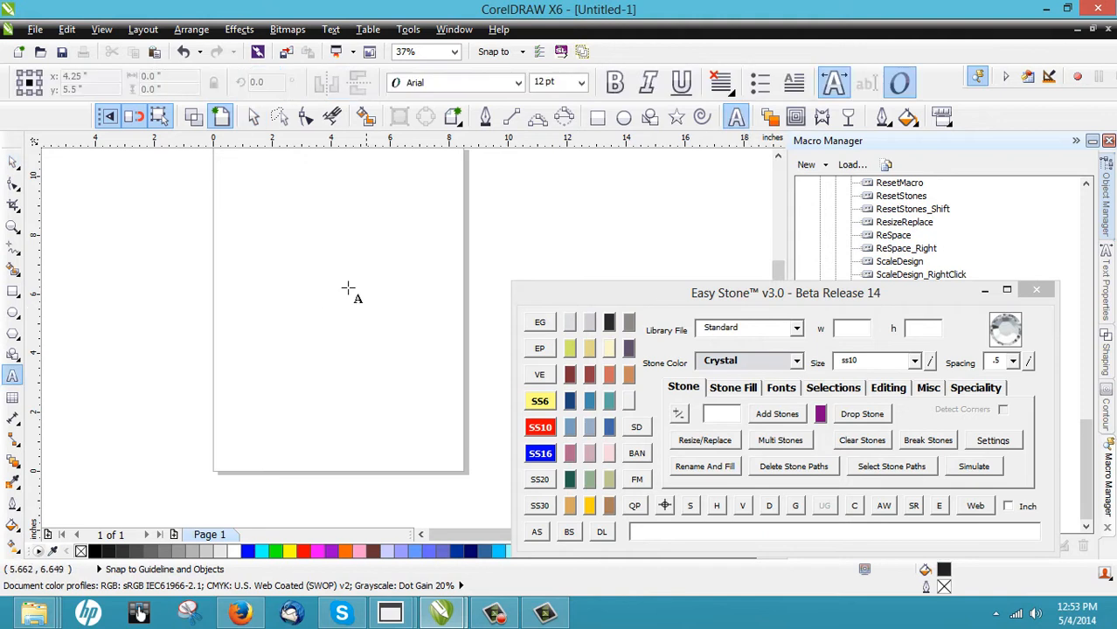
left_click(329, 291)
type("EAGLR")
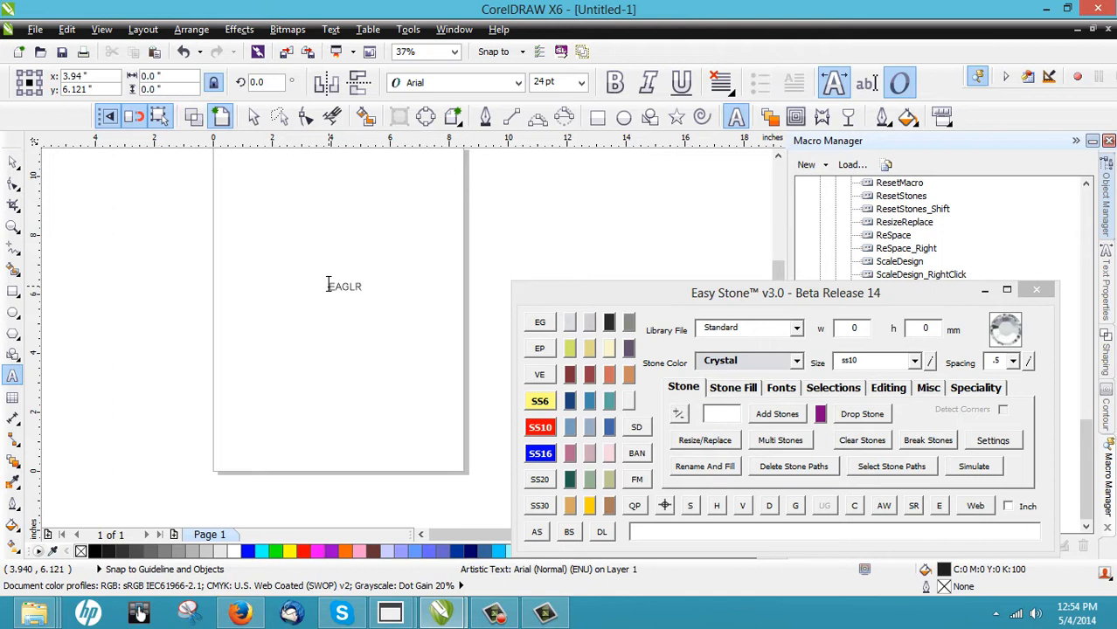
key("BackSpace")
type("ES")
left_click(13, 165)
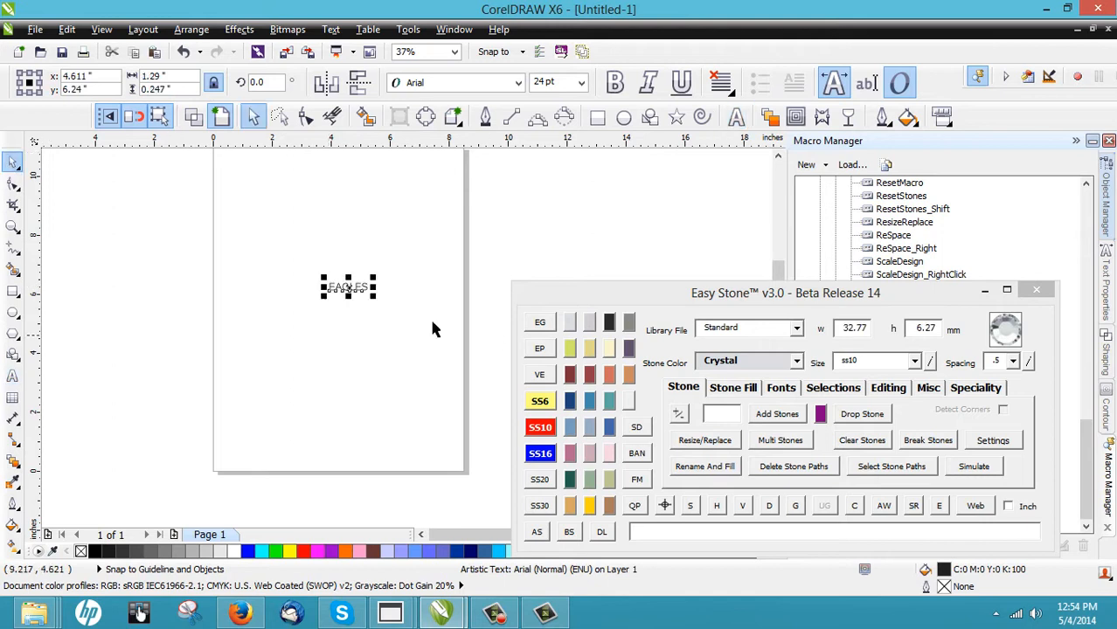
left_click_drag(376, 297, 524, 328)
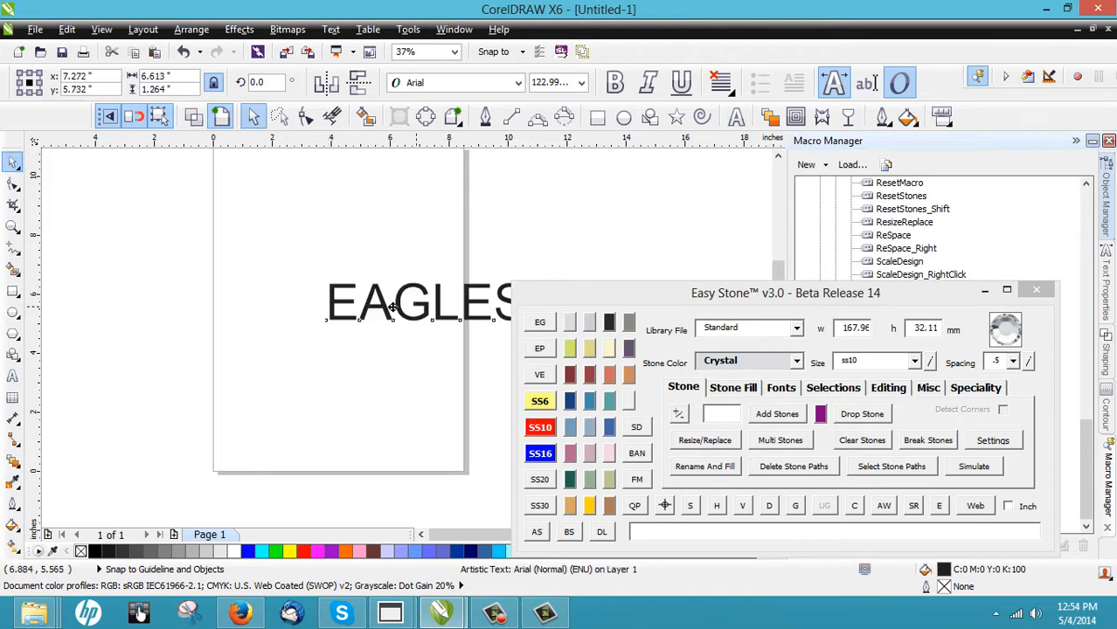
left_click_drag(414, 308, 300, 316)
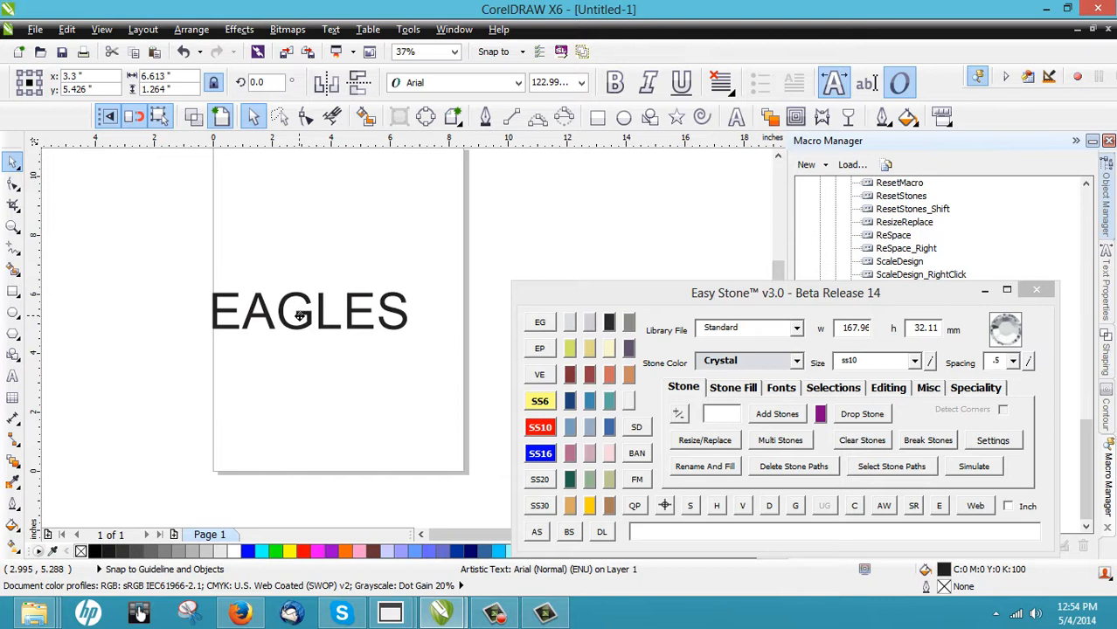
Open the Easy Stone Font Manager for the EAGLES text and browse the list of all installed fonts.
left_click(638, 482)
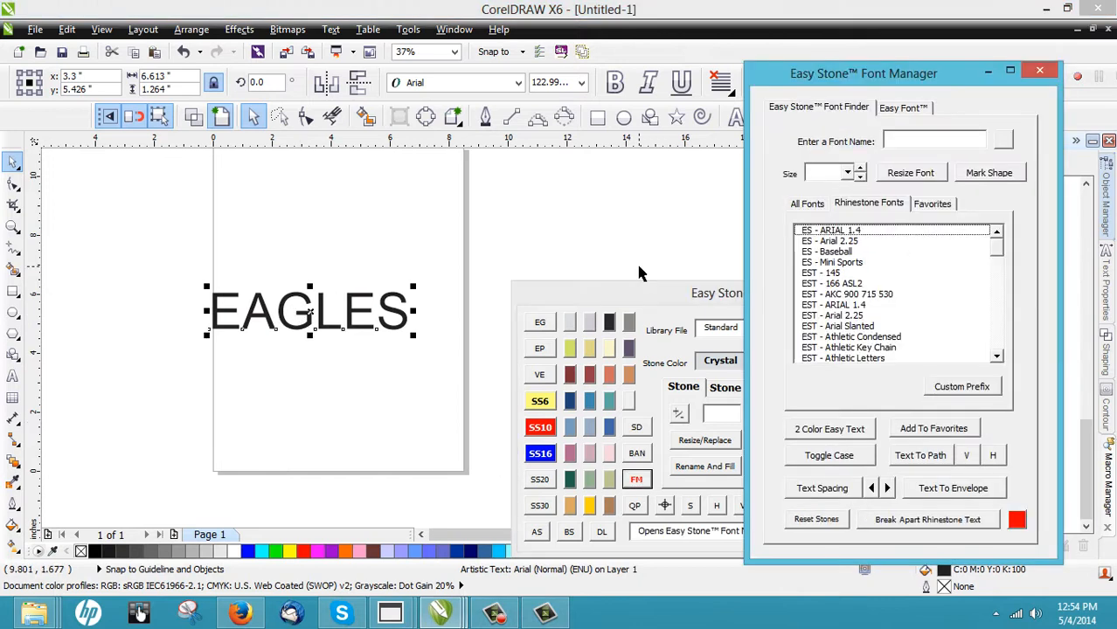
left_click(798, 204)
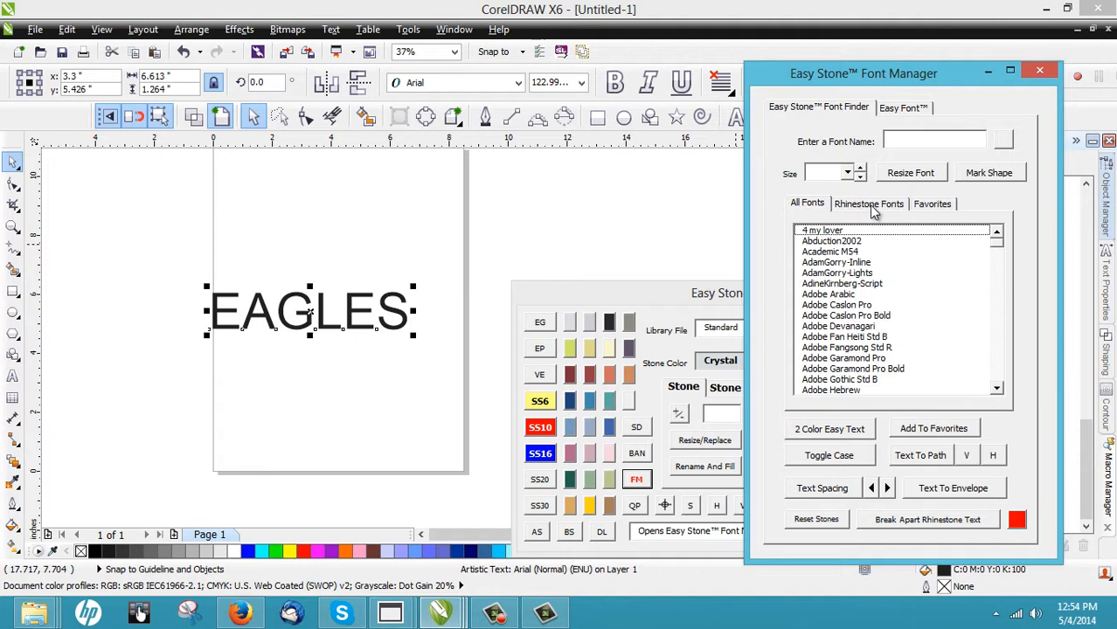
left_click(871, 210)
left_click(801, 210)
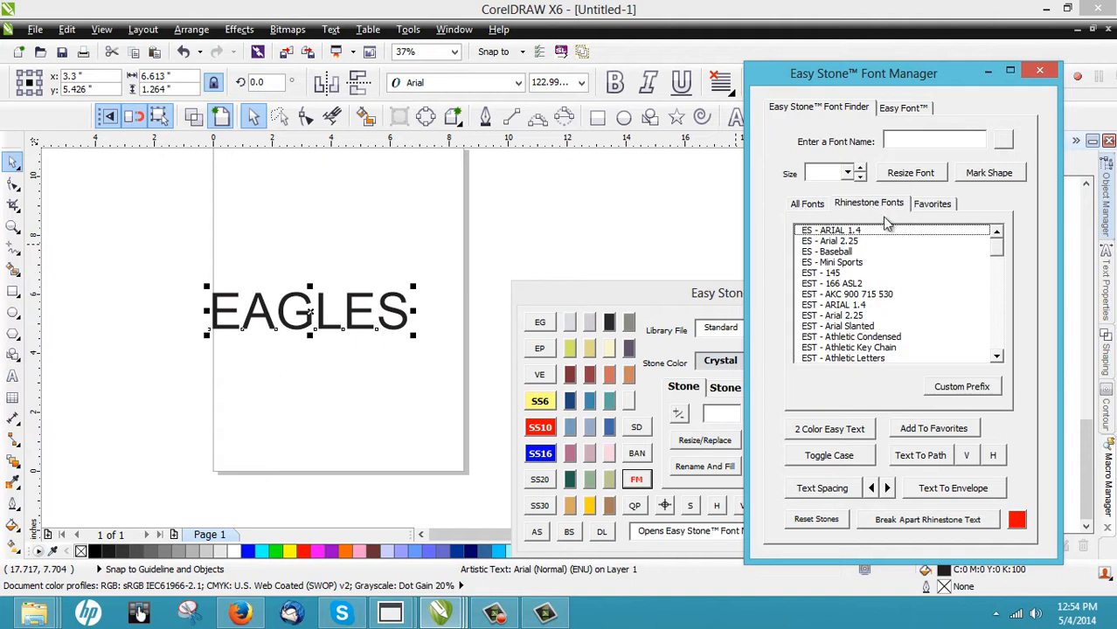
left_click_drag(1003, 245, 1002, 277)
Search the font list for names containing HC, and for names containing GST.
left_click(916, 142)
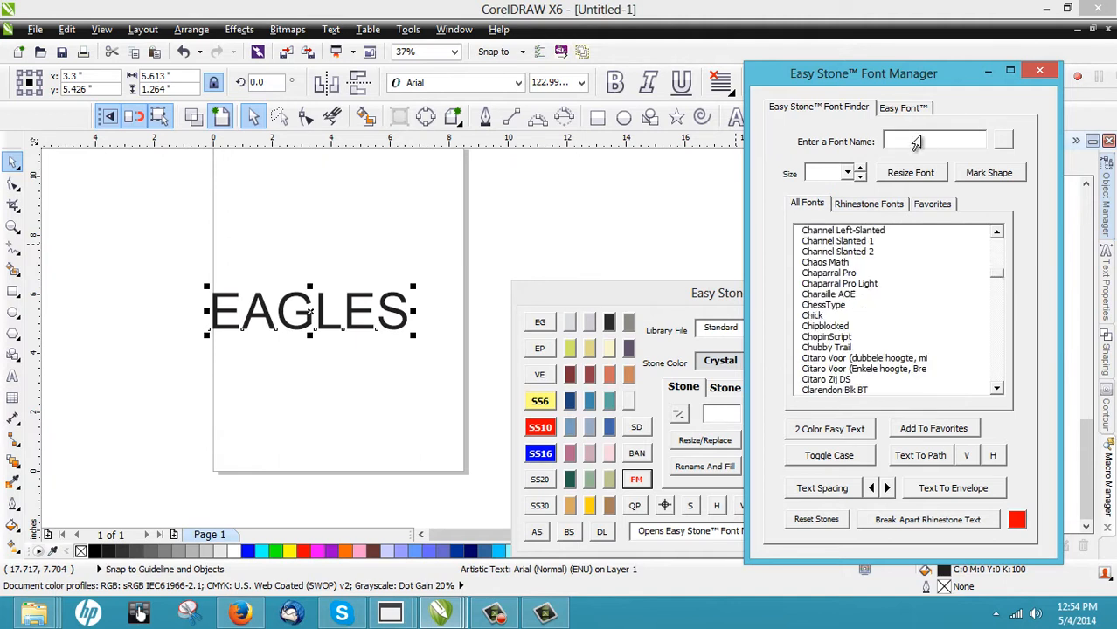
type("HC")
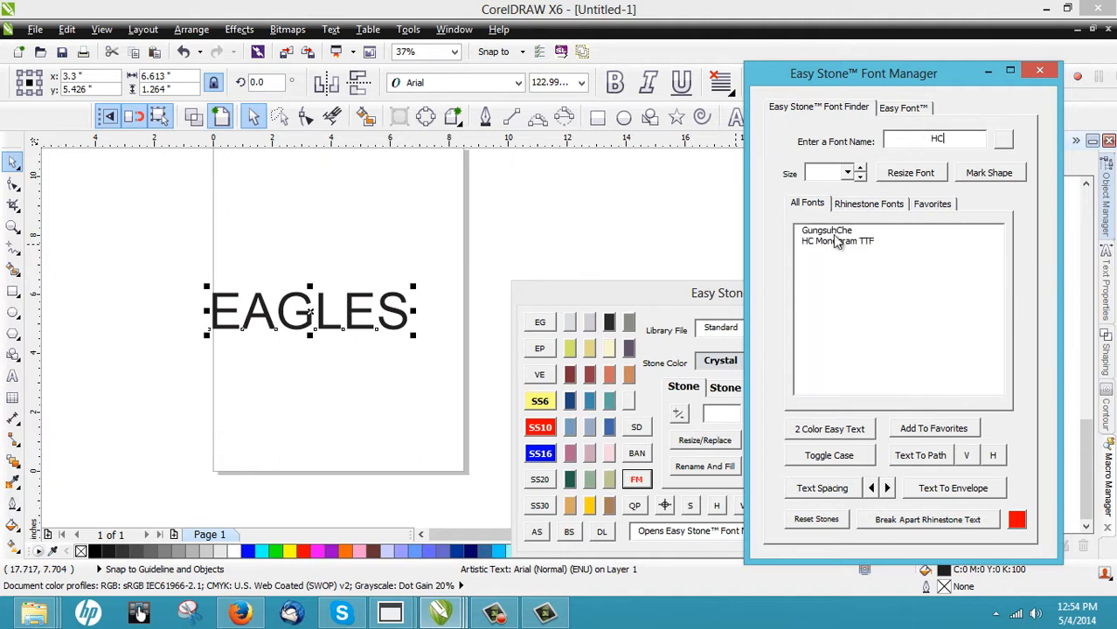
left_click_drag(959, 141, 848, 144)
type("GST")
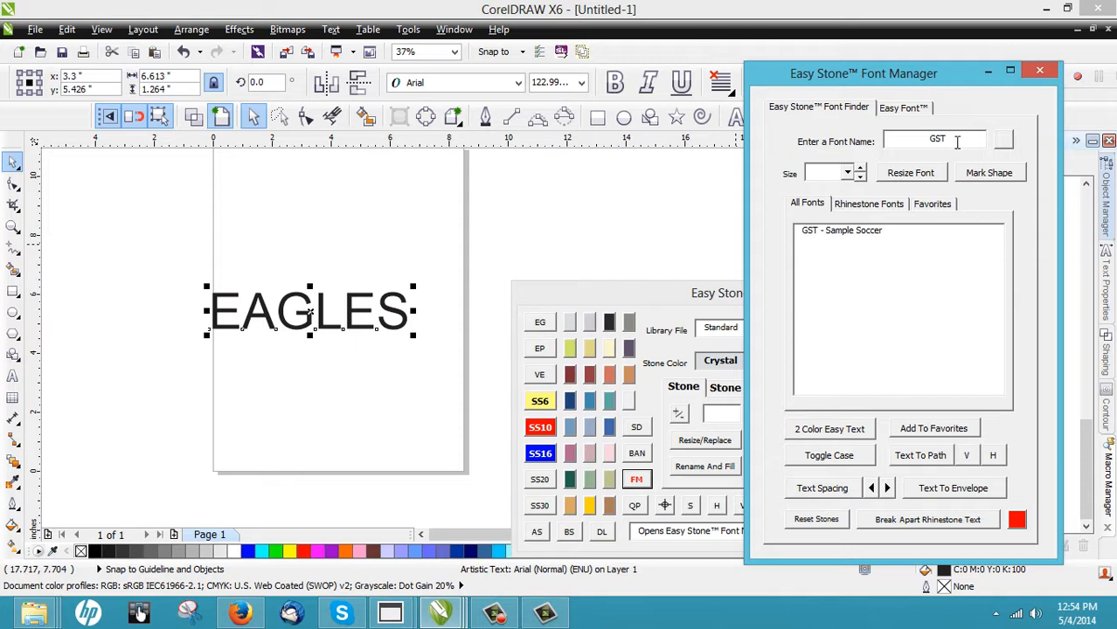
Search the fonts for SR and apply SR - Castle Rock Double to the EAGLES text.
left_click_drag(954, 138, 905, 149)
key("BackSpace")
type("SR")
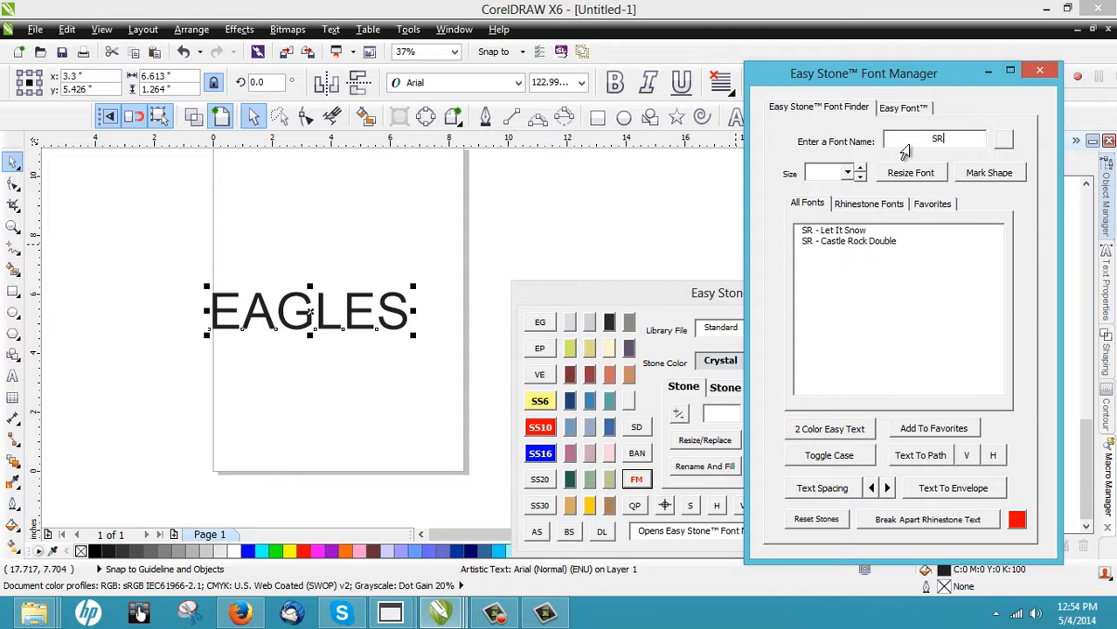
left_click(838, 242)
left_click(405, 302)
Examine the shapes and the two stone sizes in the EAGLES rhinestone lettering.
scroll(287, 329, "up", 5)
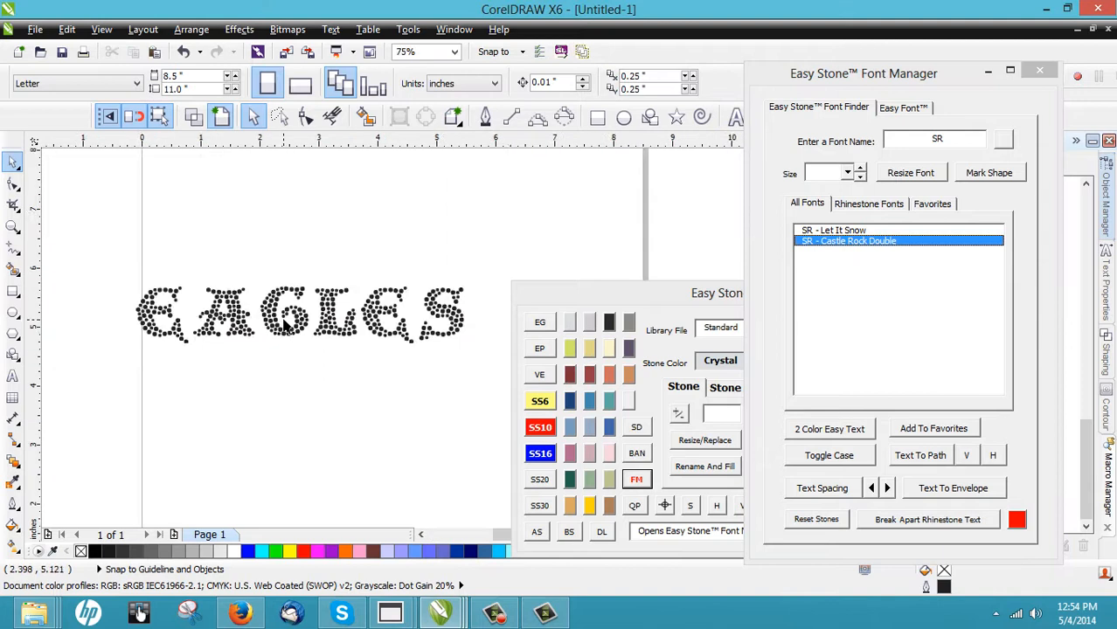
scroll(239, 218, "down", 1)
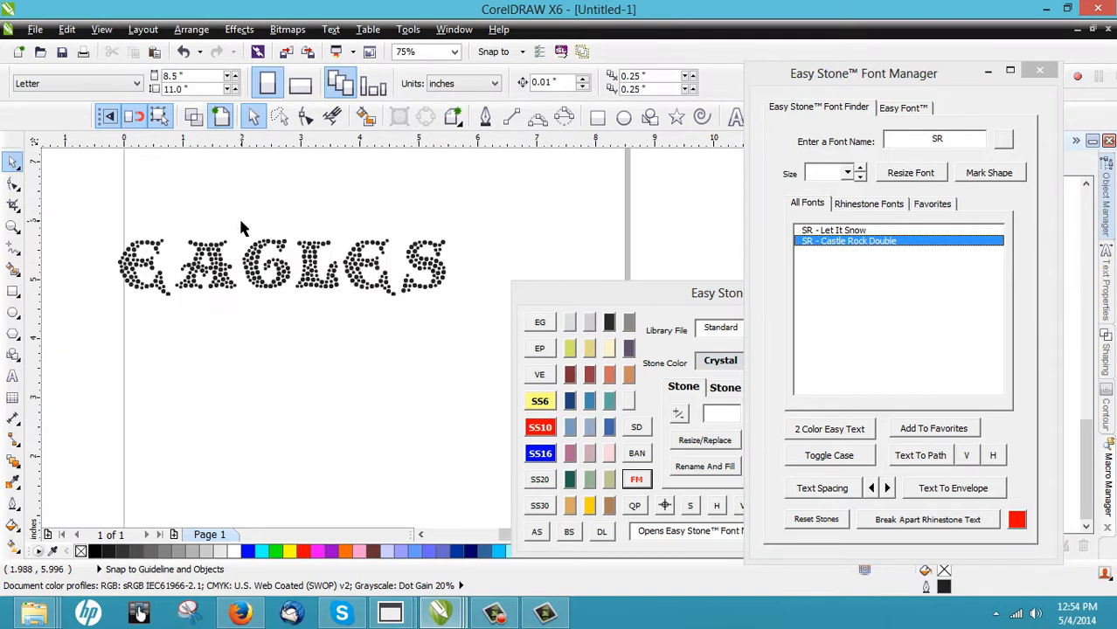
left_click(261, 267)
left_click(250, 354)
scroll(324, 287, "up", 4)
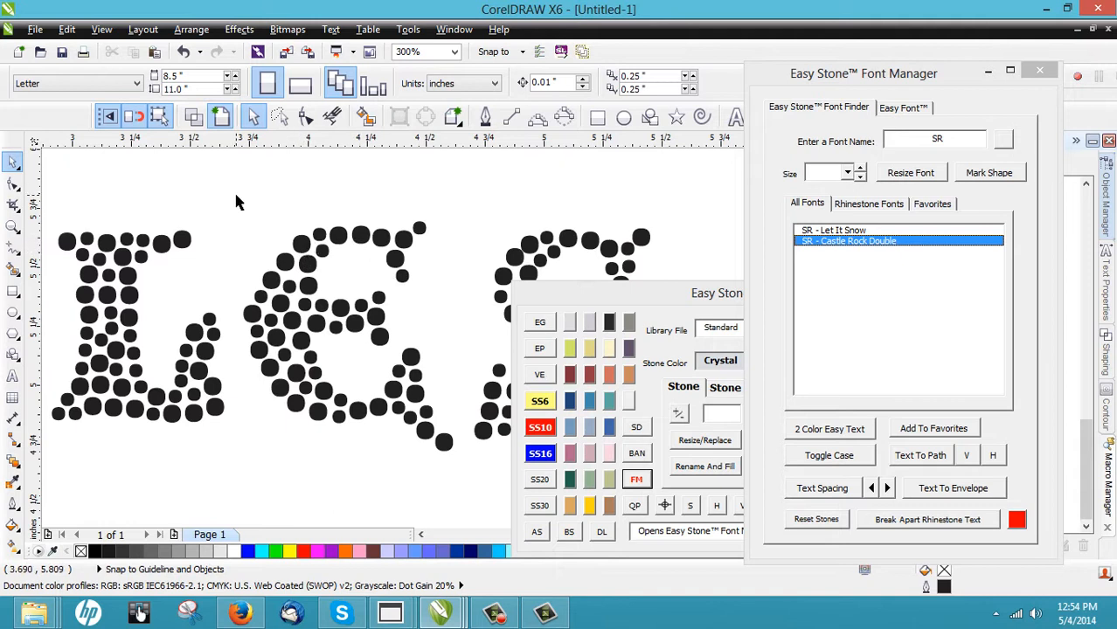
scroll(236, 237, "down", 5)
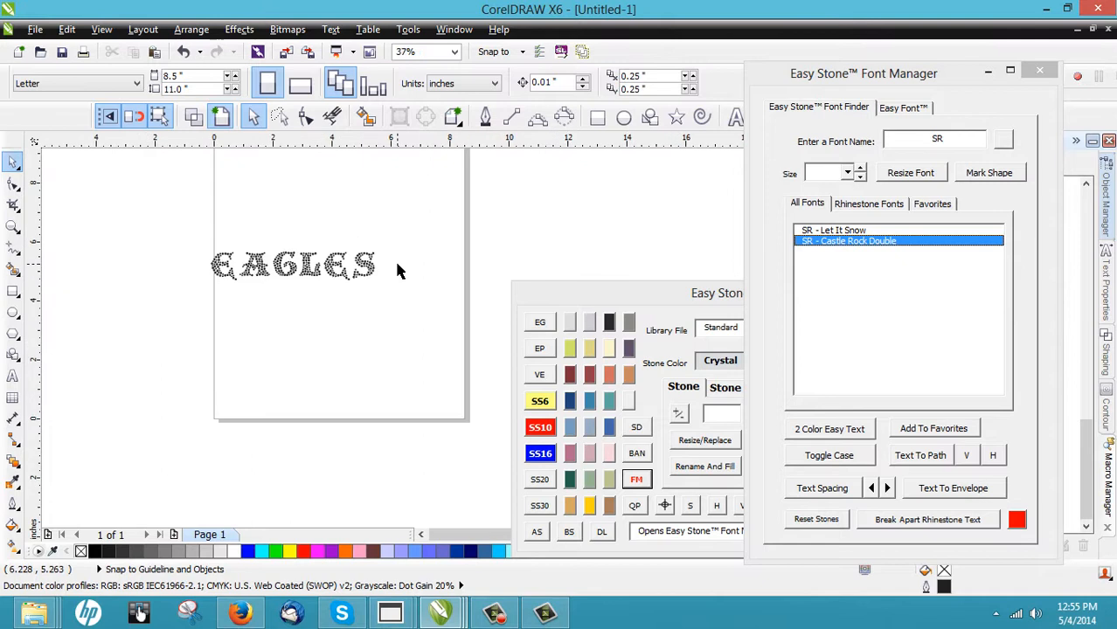
scroll(262, 273, "up", 2)
Move the EAGLES text slightly up the page and convert it to separate stones with Break Apart Rhinestone Text.
left_click(313, 248)
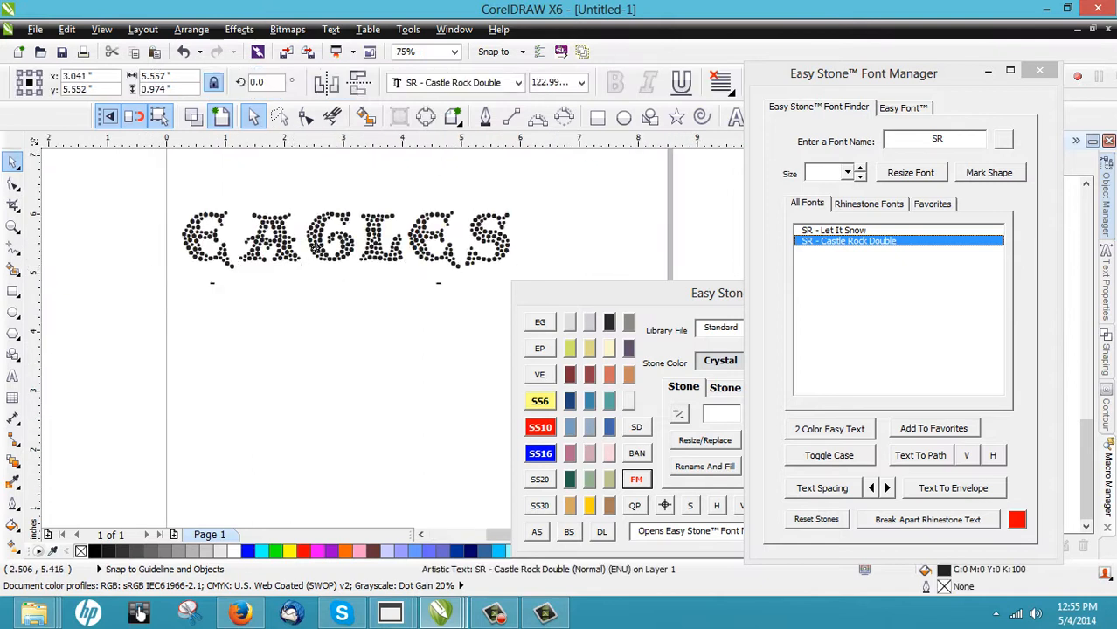
left_click_drag(314, 246, 333, 226)
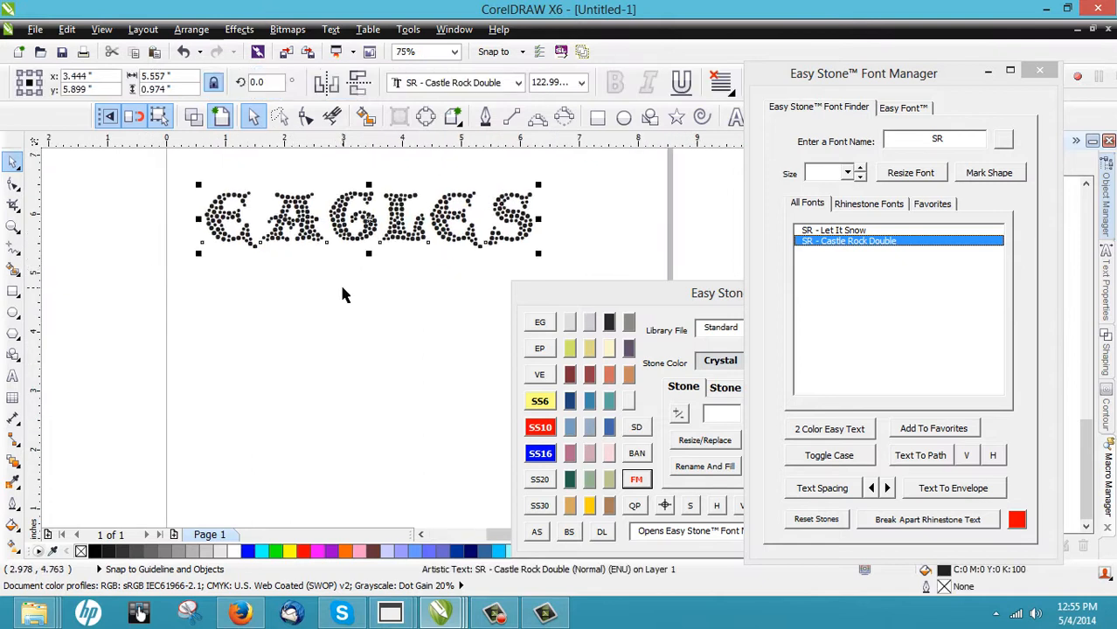
left_click(960, 521)
Mark the large stone at the upper tip of the letter S as the reference shape.
scroll(521, 214, "up", 2)
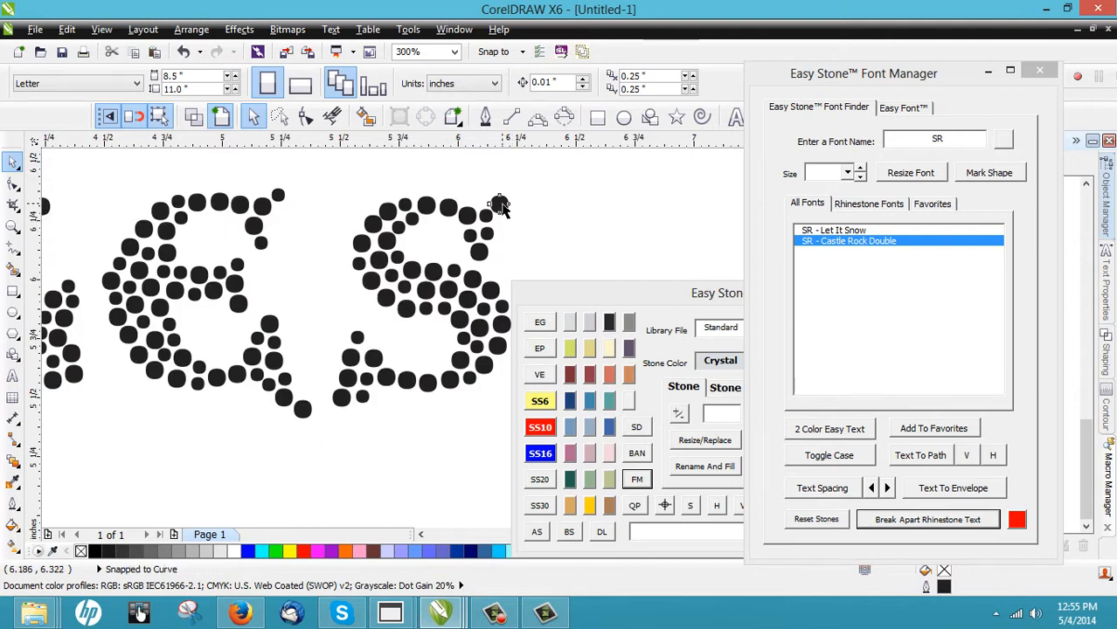
left_click(499, 206)
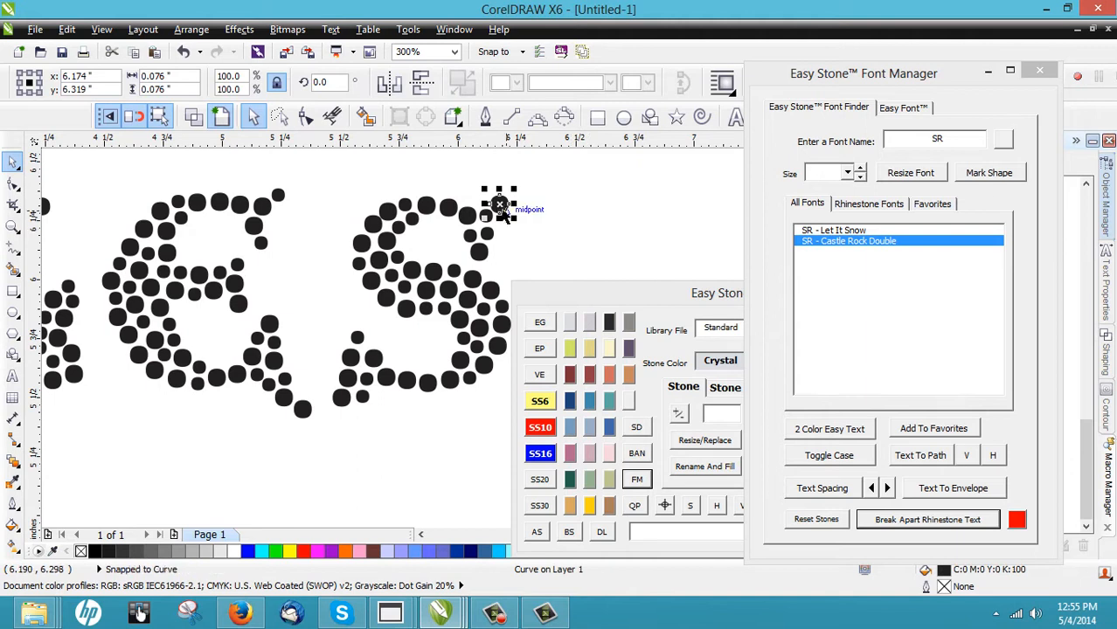
left_click(990, 173)
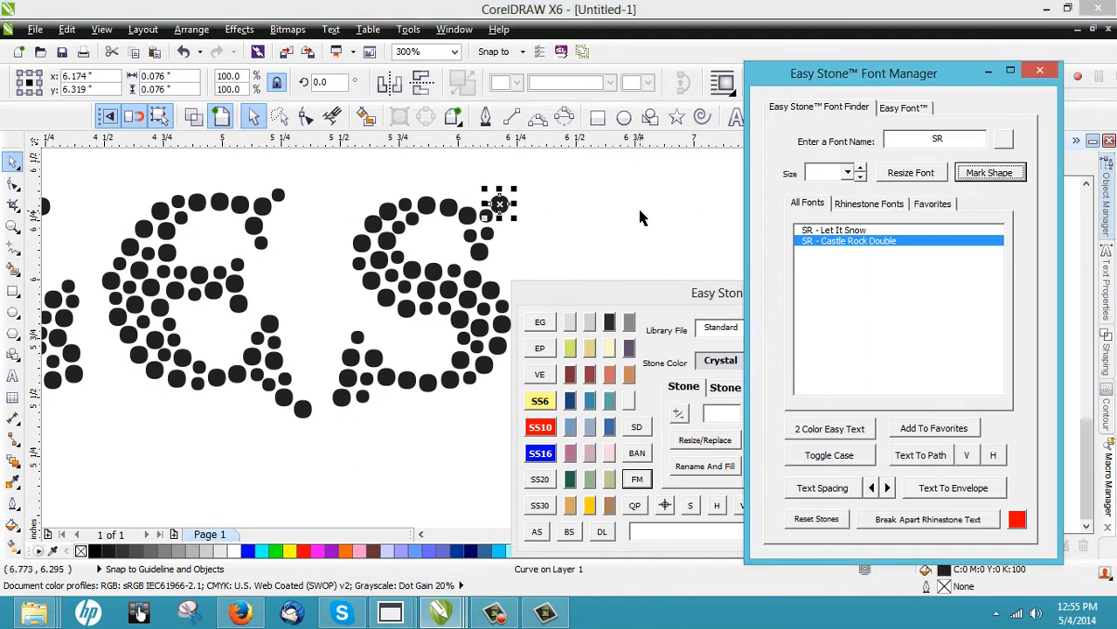
Select all the EAGLES stones and resize the font to a stone size of 4.8.
left_click_drag(80, 330, 612, 178)
left_click(852, 174)
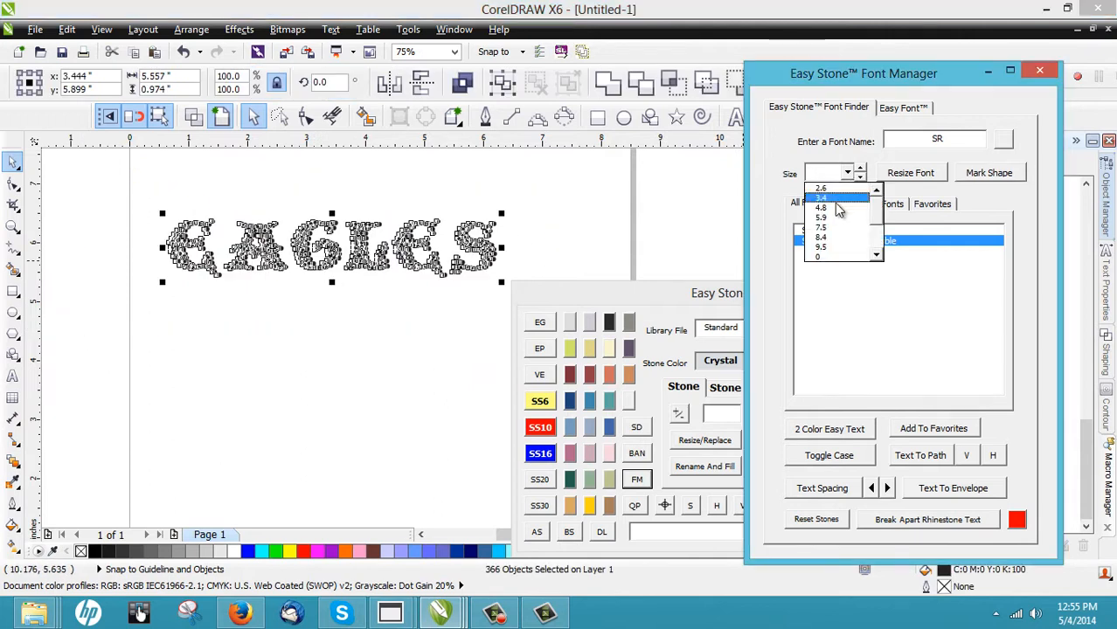
left_click(844, 207)
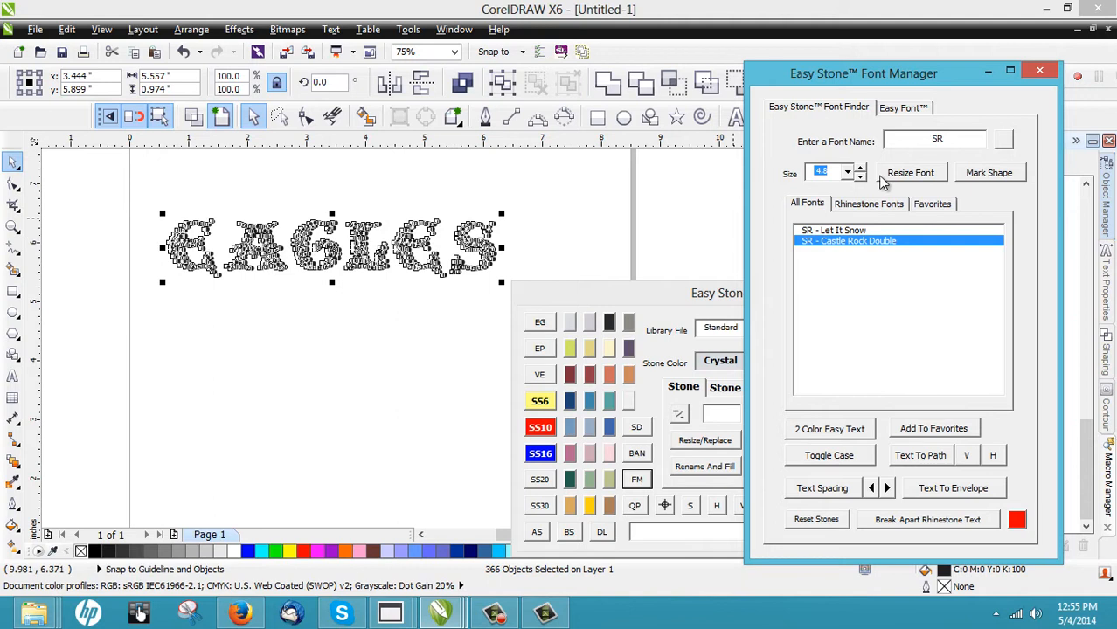
left_click(909, 173)
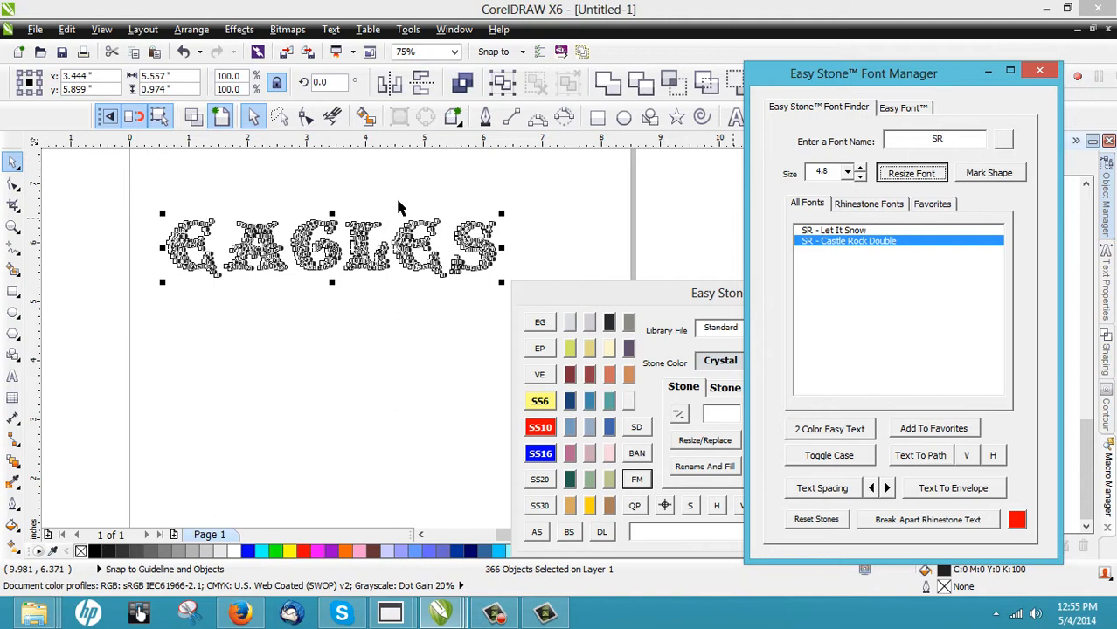
left_click(374, 175)
Check the dimensions of a large stone and the smaller stones along the top of the letter L.
scroll(445, 196, "up", 4)
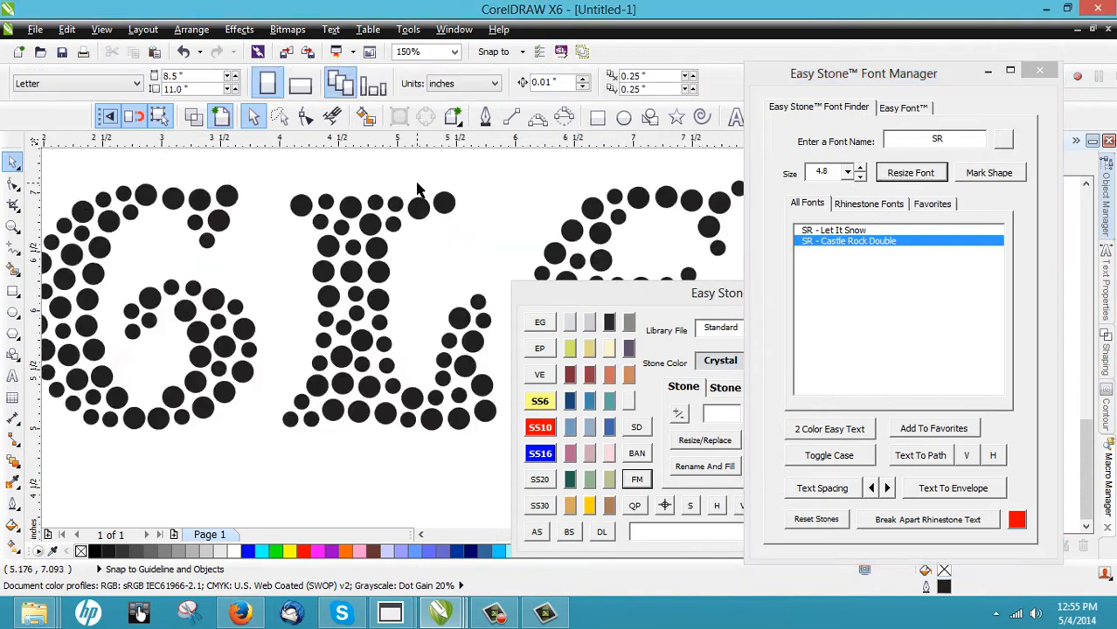
left_click(484, 224)
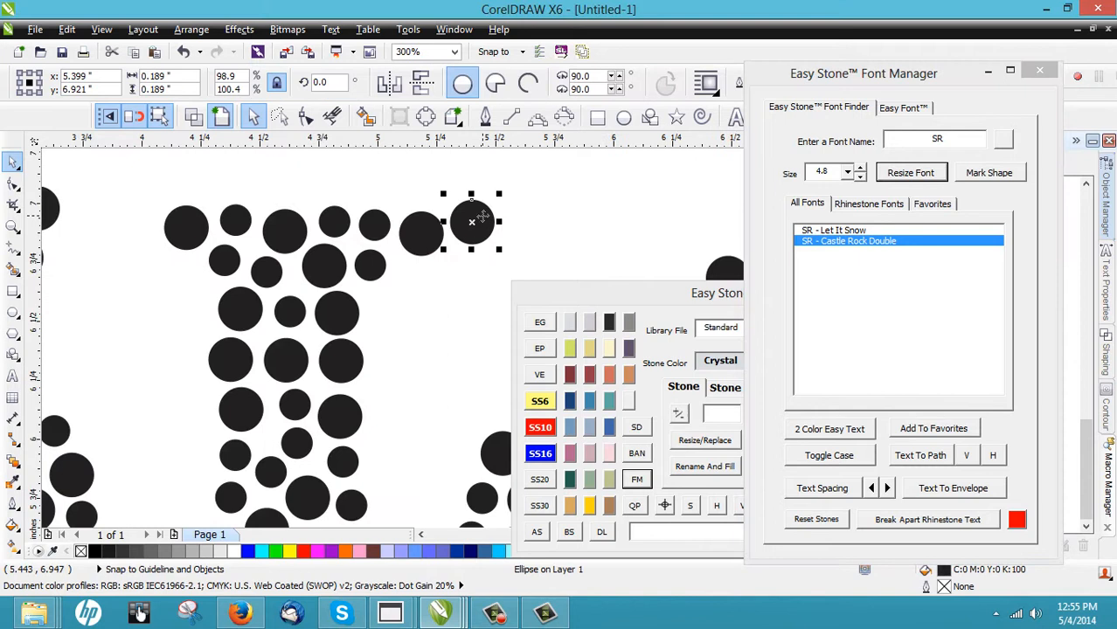
left_click(653, 292)
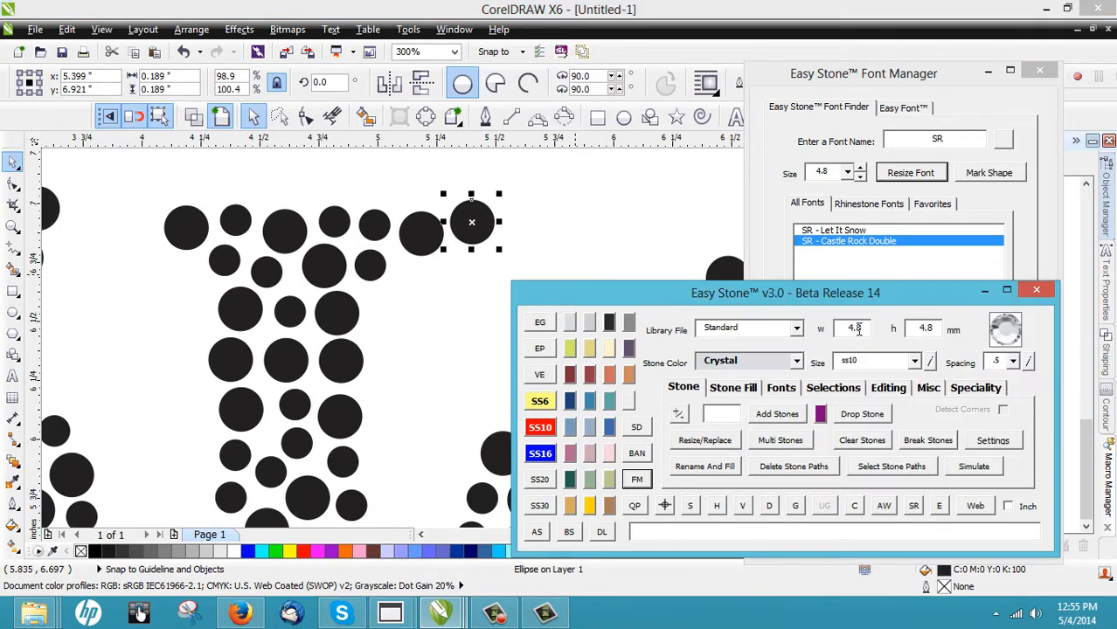
left_click(540, 217)
left_click(375, 224)
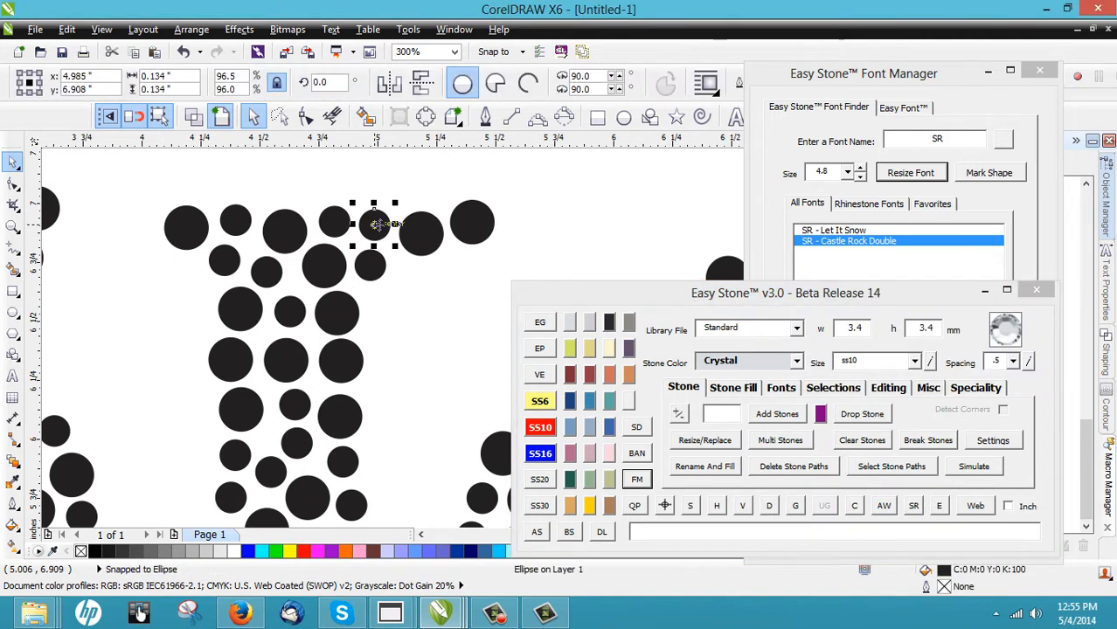
left_click_drag(377, 225, 334, 221)
scroll(374, 255, "down", 2)
left_click(372, 259)
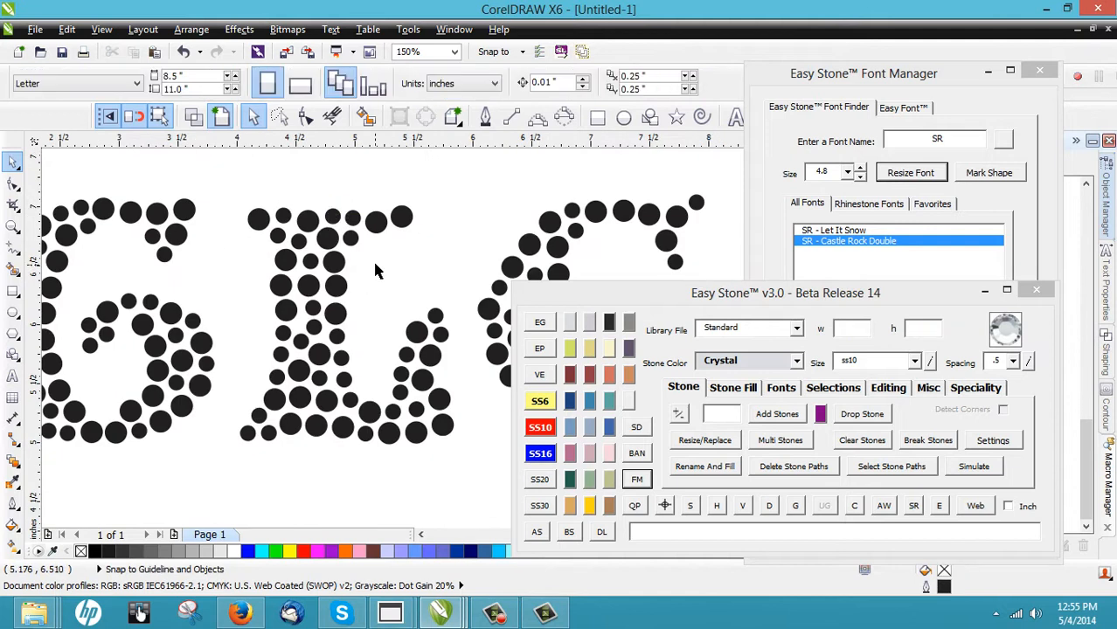
scroll(372, 257, "up", 2)
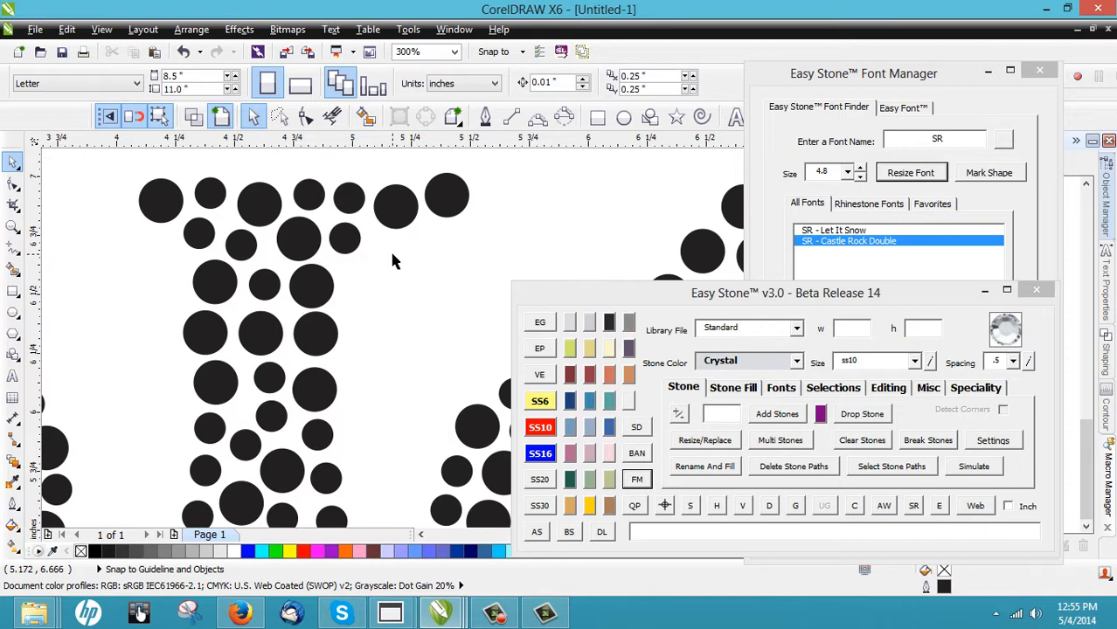
scroll(389, 248, "down", 4)
scroll(345, 226, "down", 1)
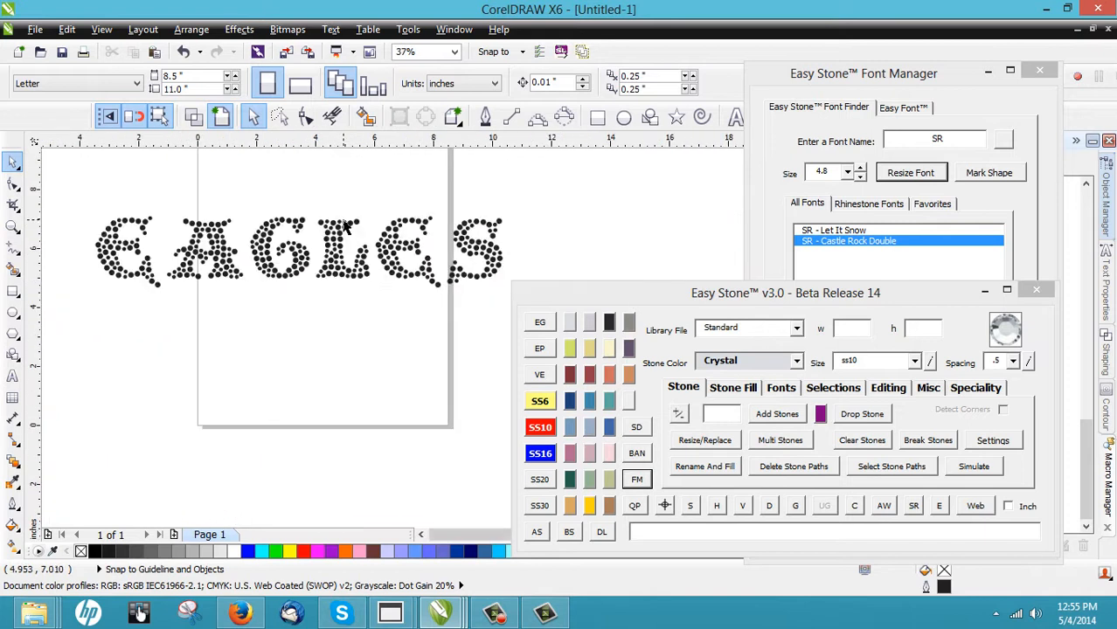
Mark the large stone at the upper end of the letter L as the reference shape.
scroll(353, 226, "up", 2)
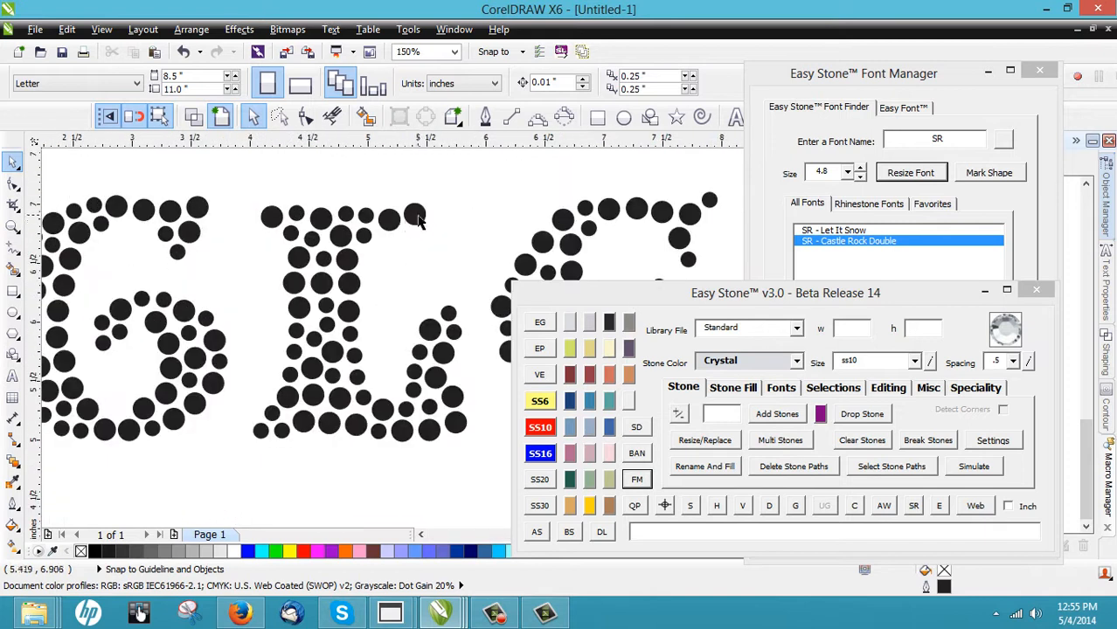
left_click(415, 214)
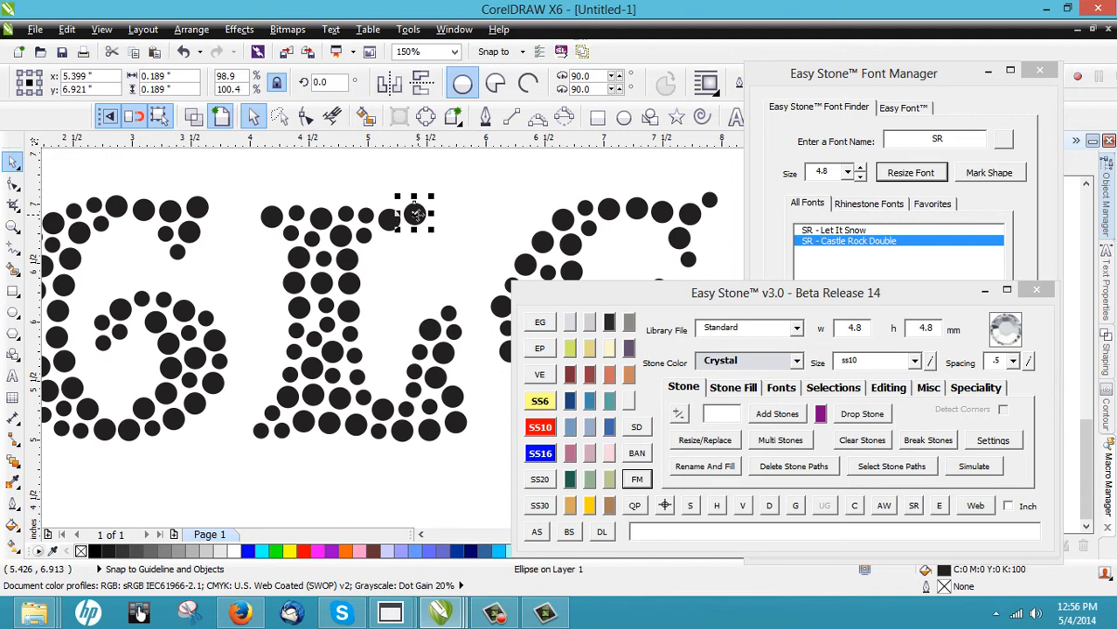
left_click(989, 173)
left_click(362, 208)
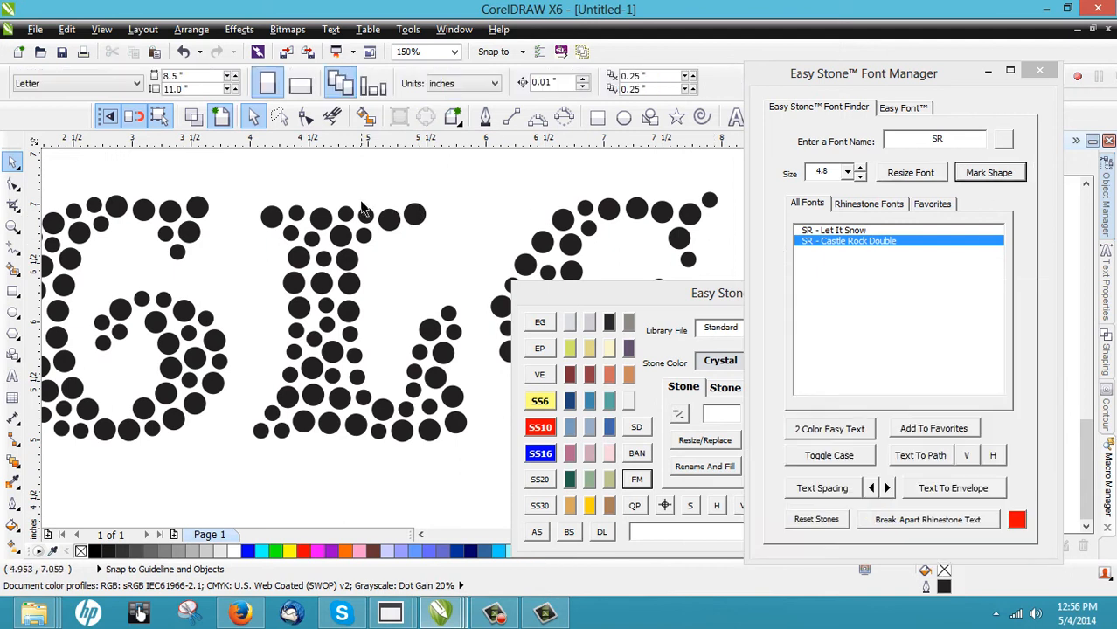
Select all the EAGLES stones and resize the font to a stone size of 3.4.
scroll(363, 208, "down", 3)
left_click_drag(189, 178, 494, 271)
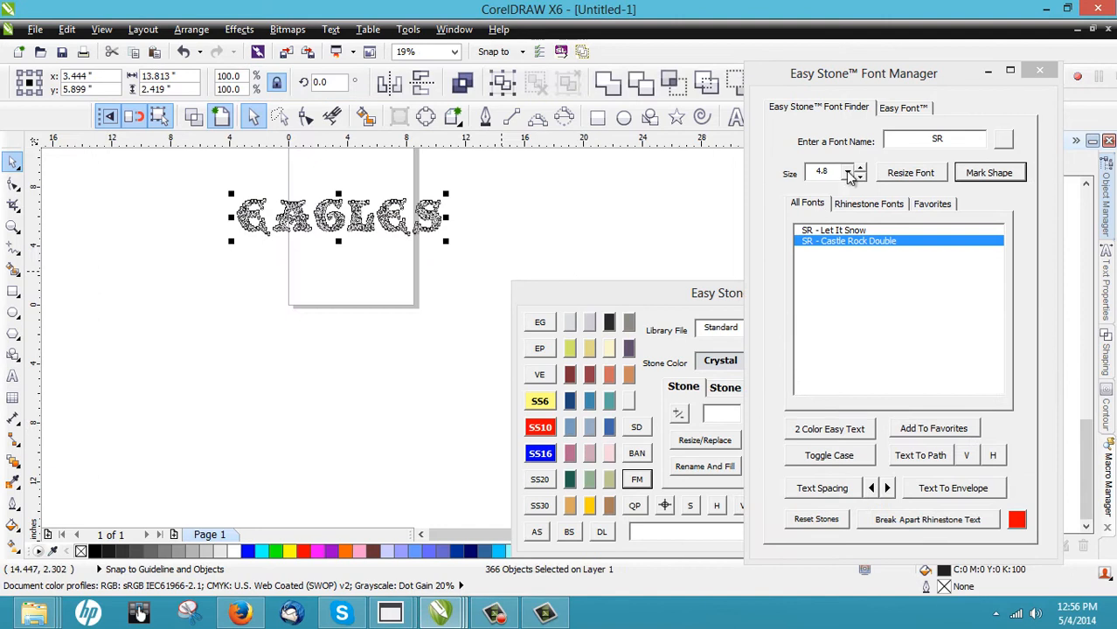
left_click(847, 173)
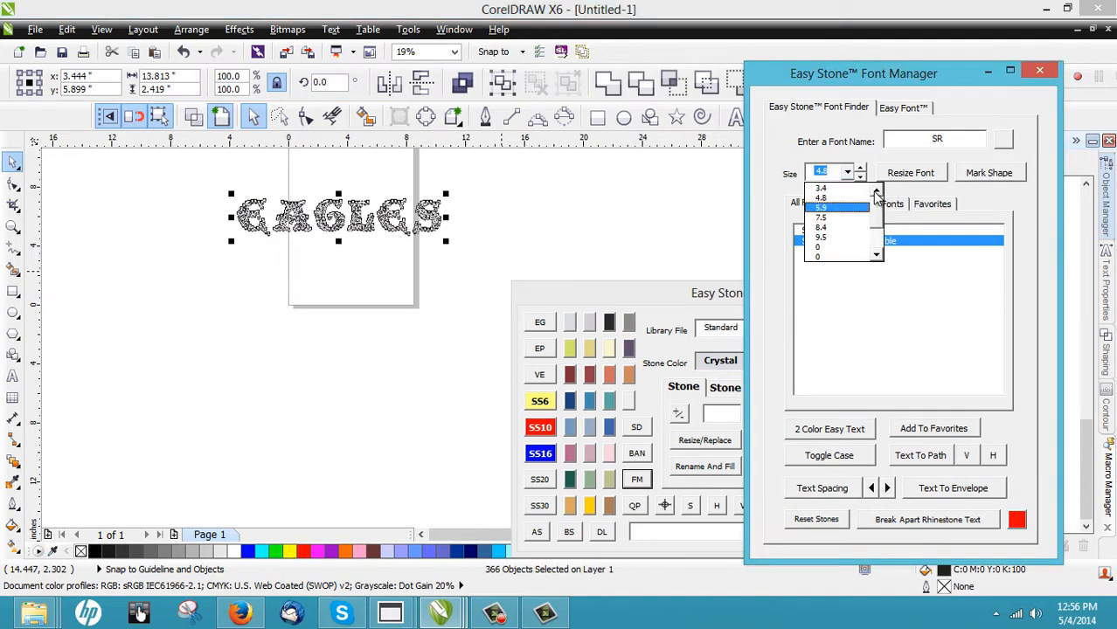
left_click(822, 188)
left_click(910, 172)
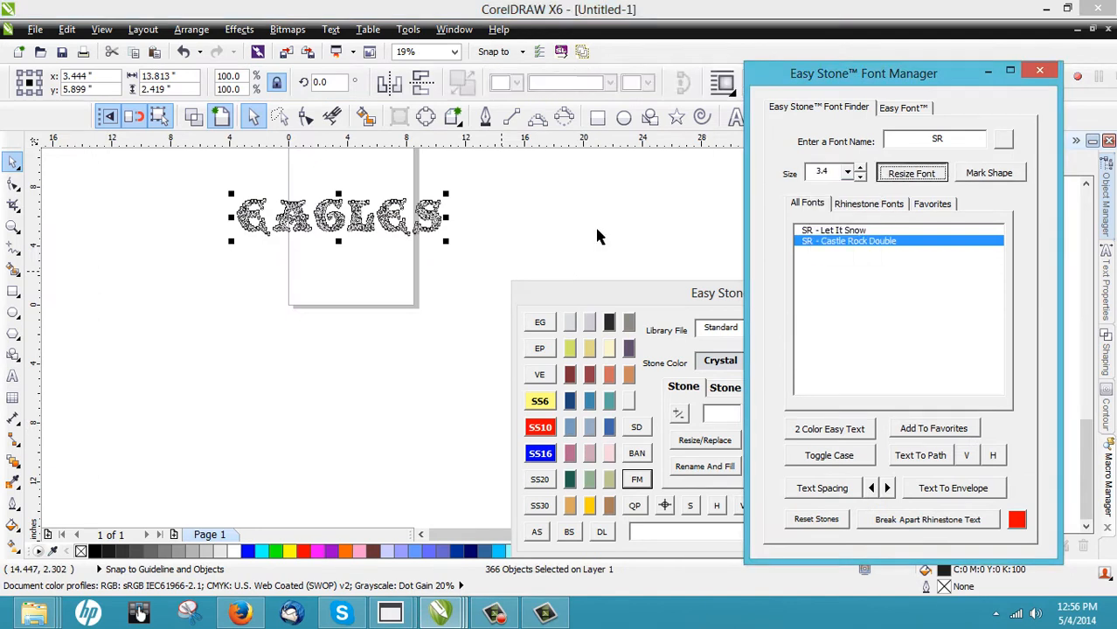
Check the millimetre dimensions of several large stones around the letter S.
left_click(515, 236)
scroll(411, 210, "up", 6)
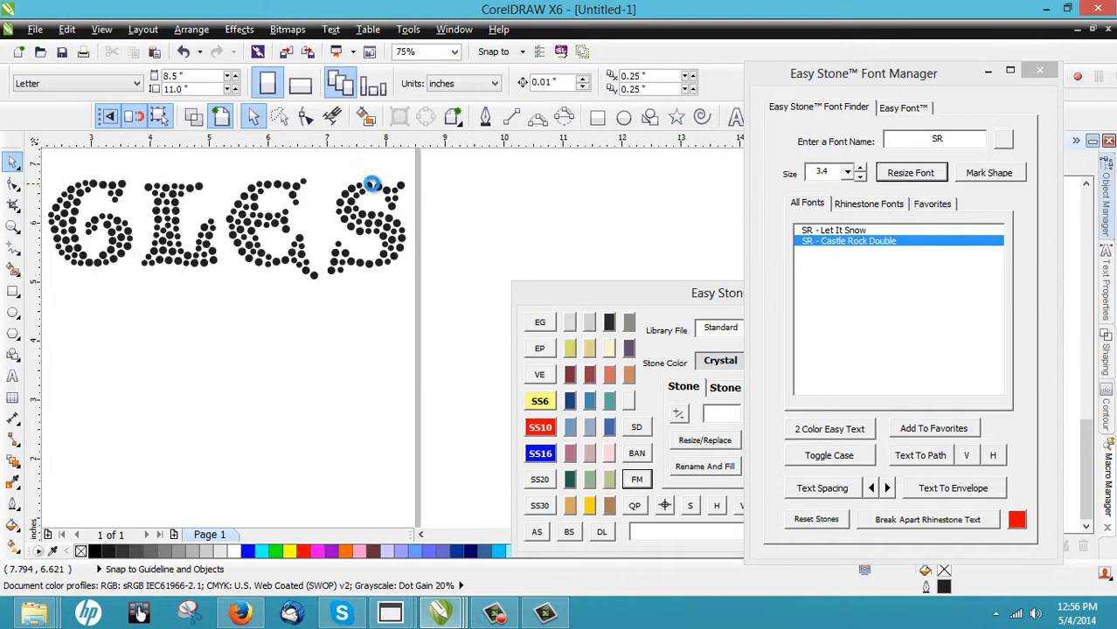
left_click(486, 191)
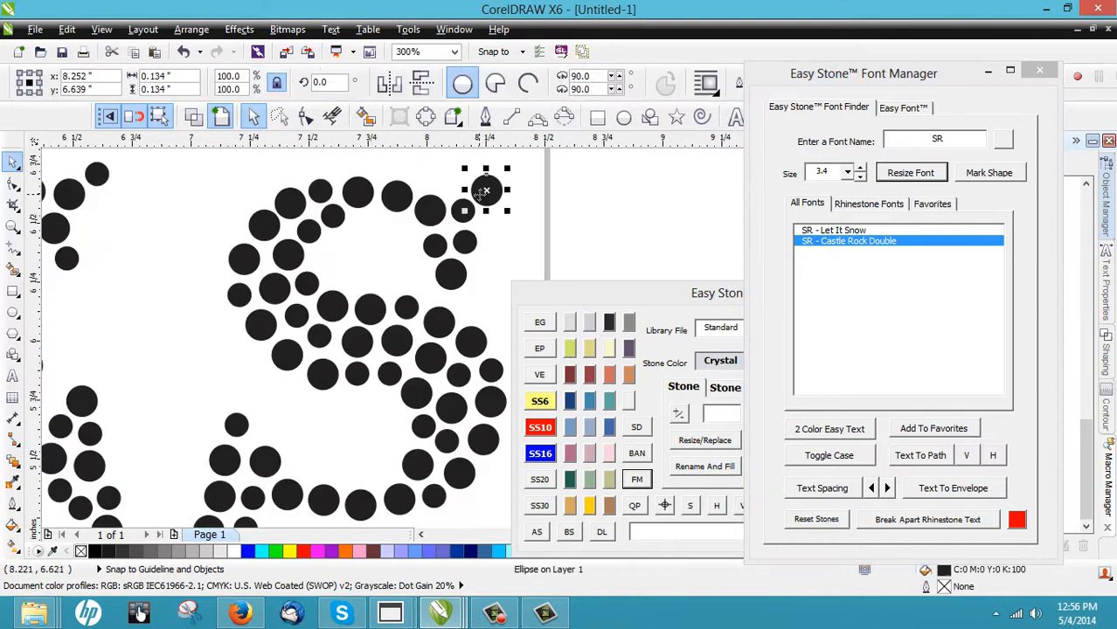
left_click(620, 292)
left_click_drag(486, 190, 322, 374)
left_click(264, 457)
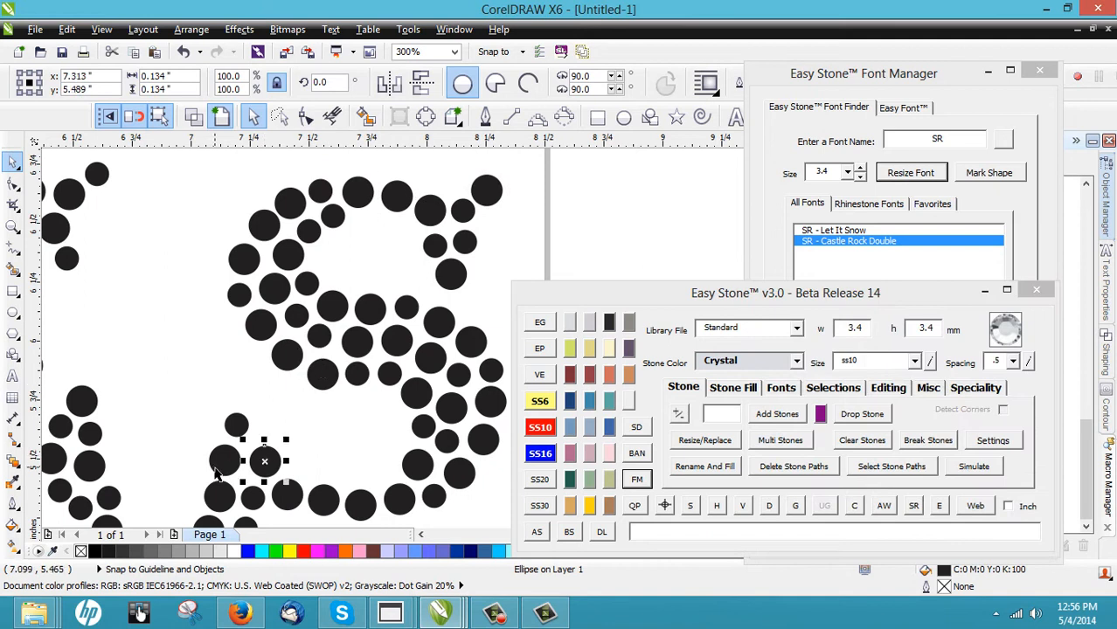
left_click(216, 466)
left_click(354, 508)
left_click_drag(362, 489, 472, 325)
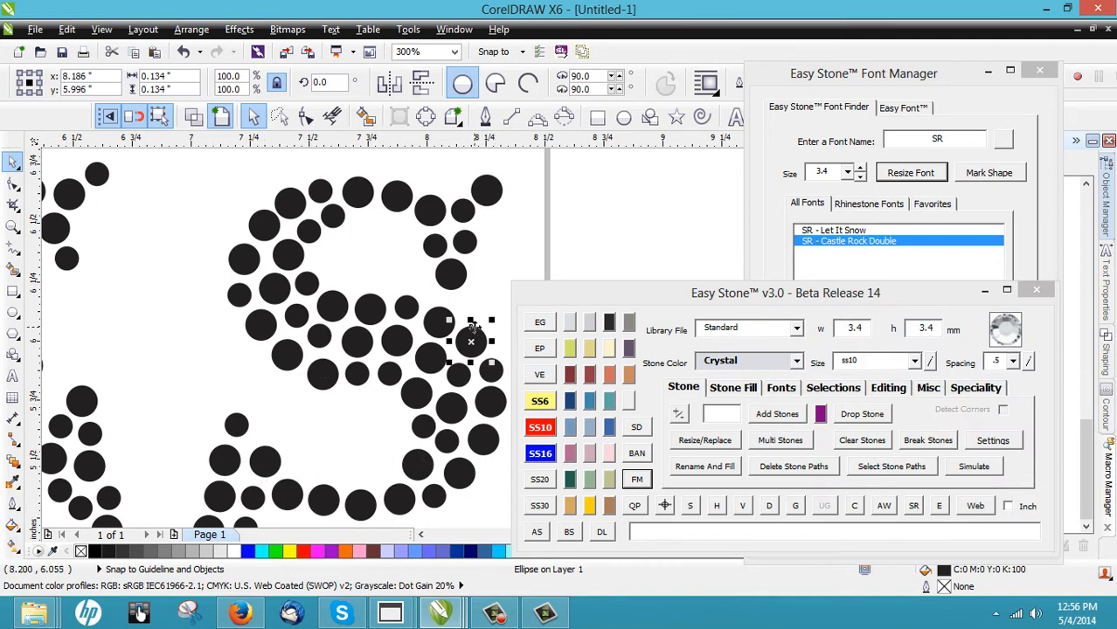
left_click(502, 266)
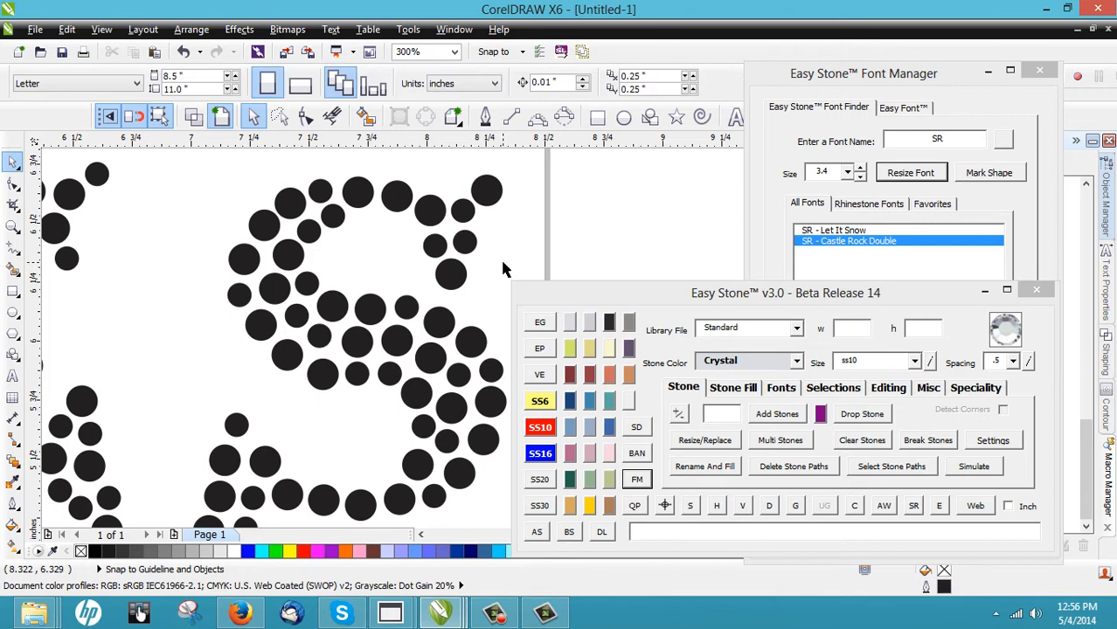
Check the millimetre dimensions of the small stones in the upper curve of the letter S.
left_click(322, 191)
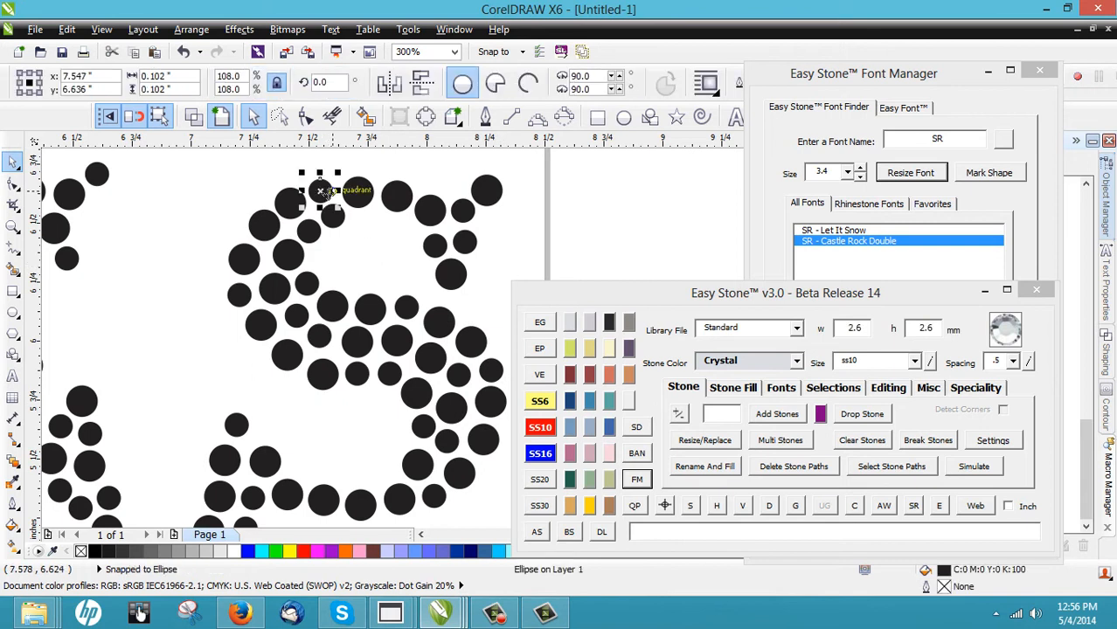
left_click(331, 215)
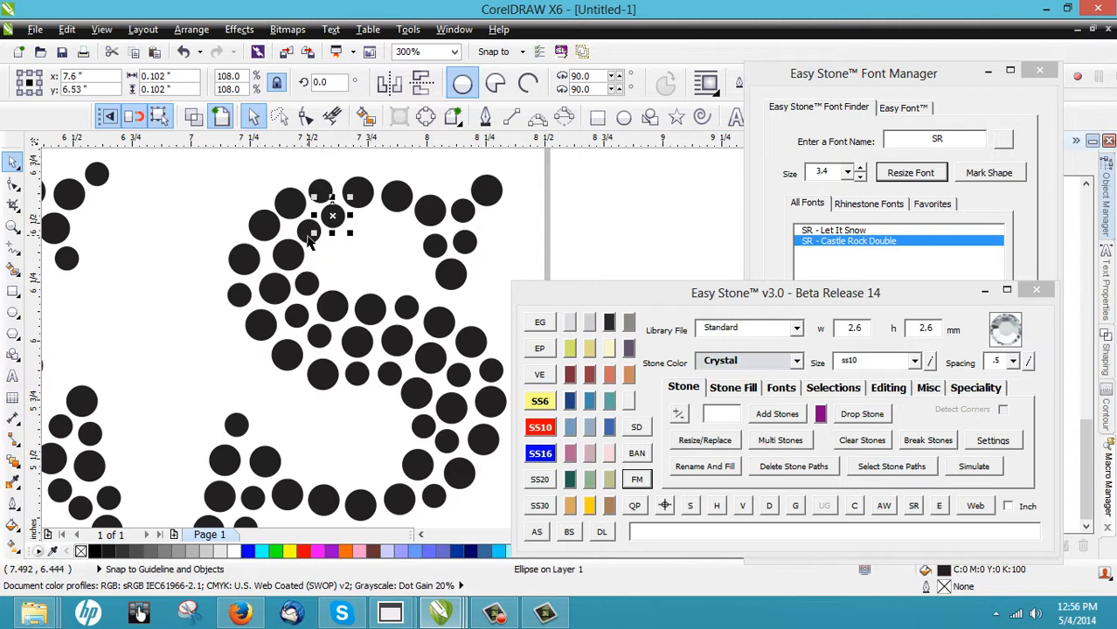
left_click(318, 189)
left_click(365, 250)
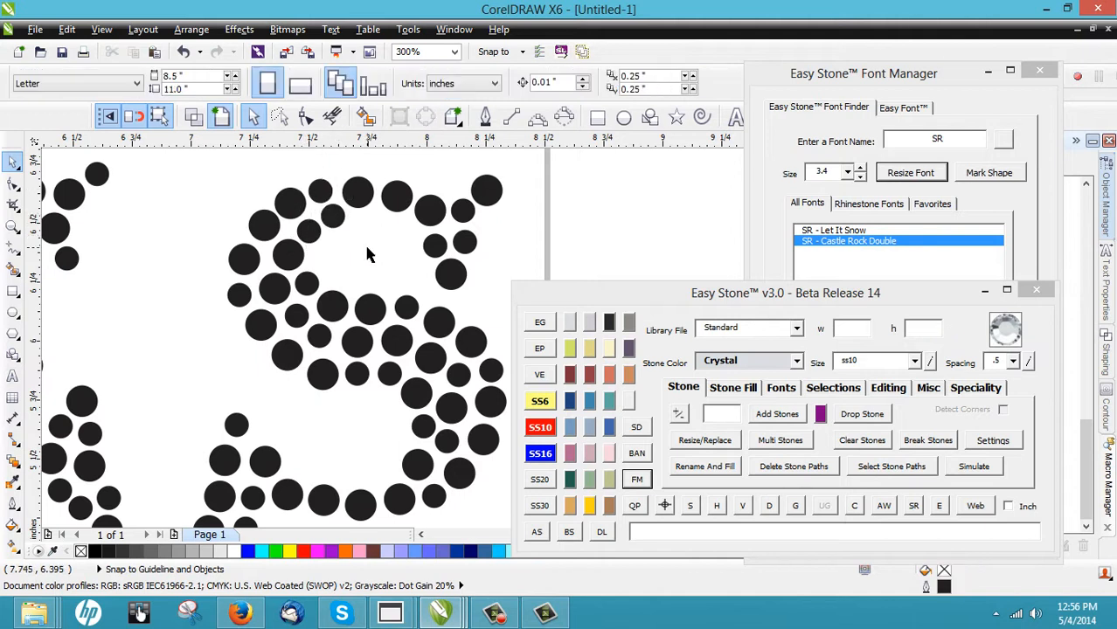
Review the fixed size of the SS 6 stone in the default stone sizes and close them without saving.
left_click(931, 364)
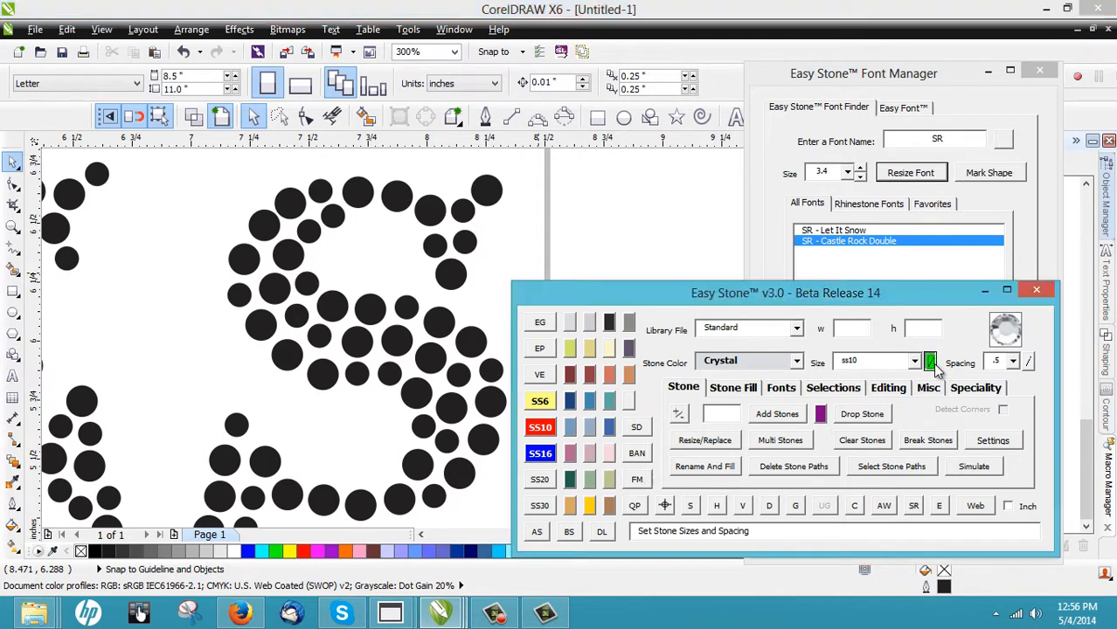
left_click(644, 227)
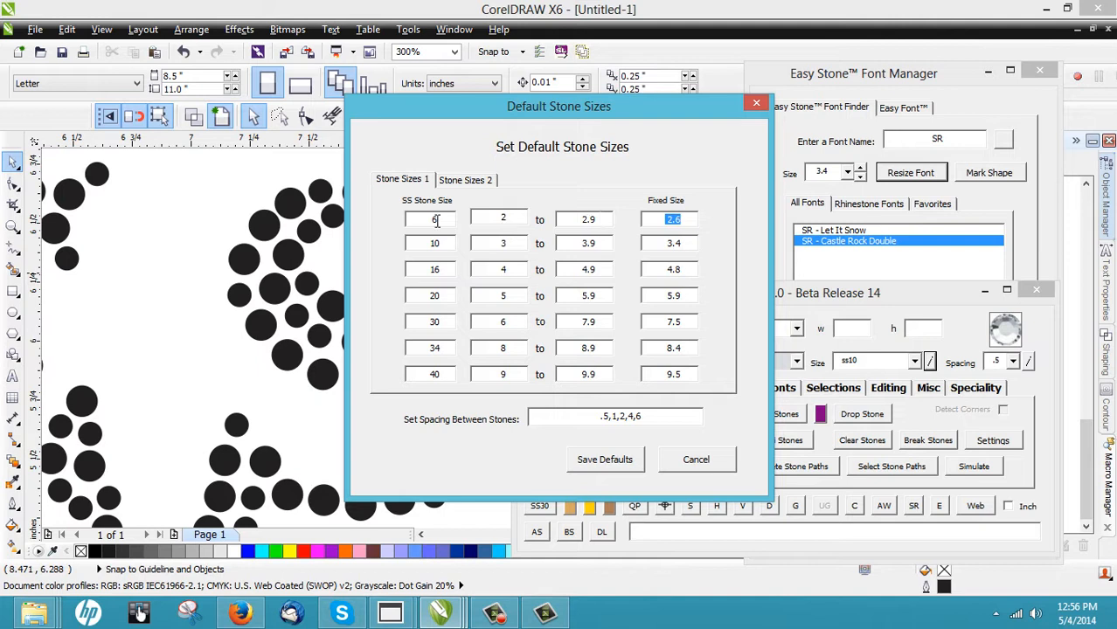
left_click_drag(441, 222, 368, 240)
left_click_drag(690, 220, 635, 233)
left_click(699, 460)
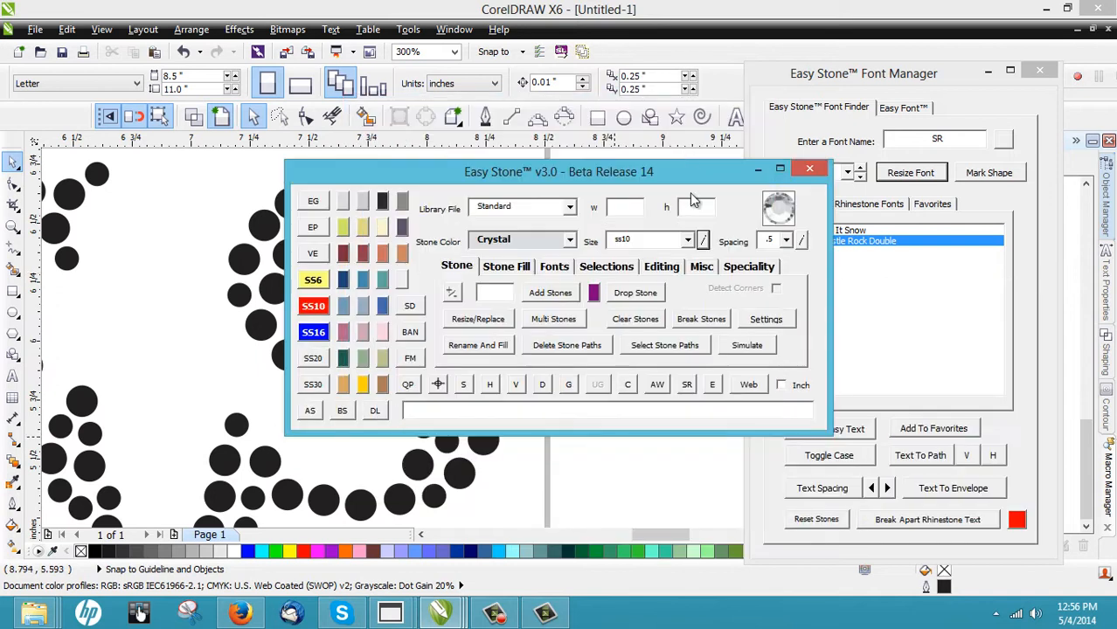
left_click_drag(676, 164, 918, 278)
Select all the EAGLES stones and delete them from the page.
left_click(394, 237)
scroll(396, 241, "down", 6)
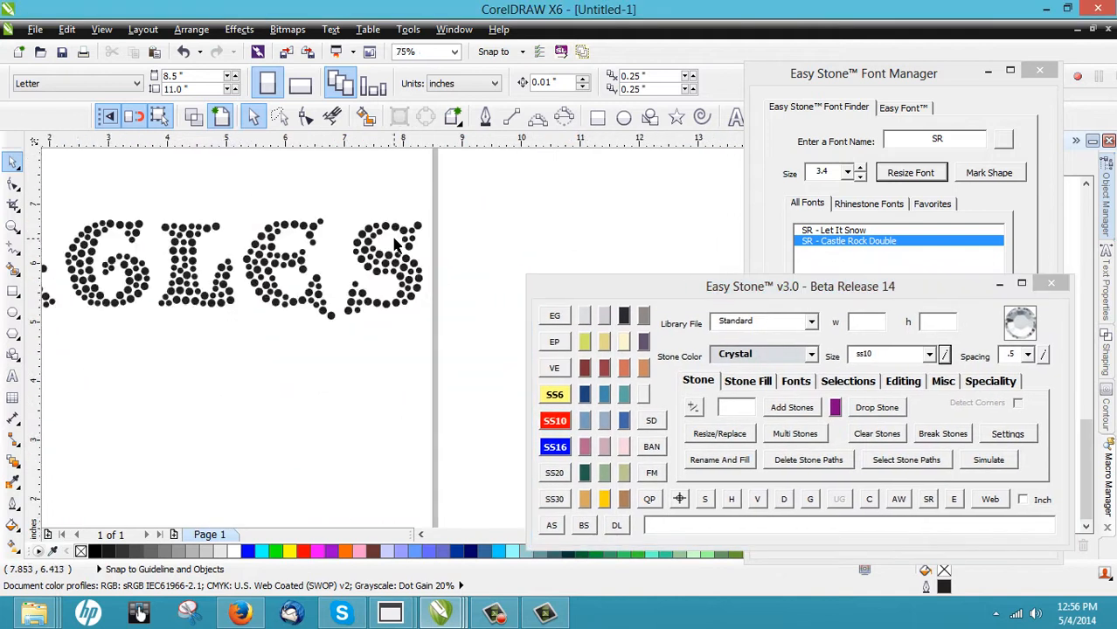
scroll(468, 254, "down", 3)
left_click_drag(496, 198, 83, 352)
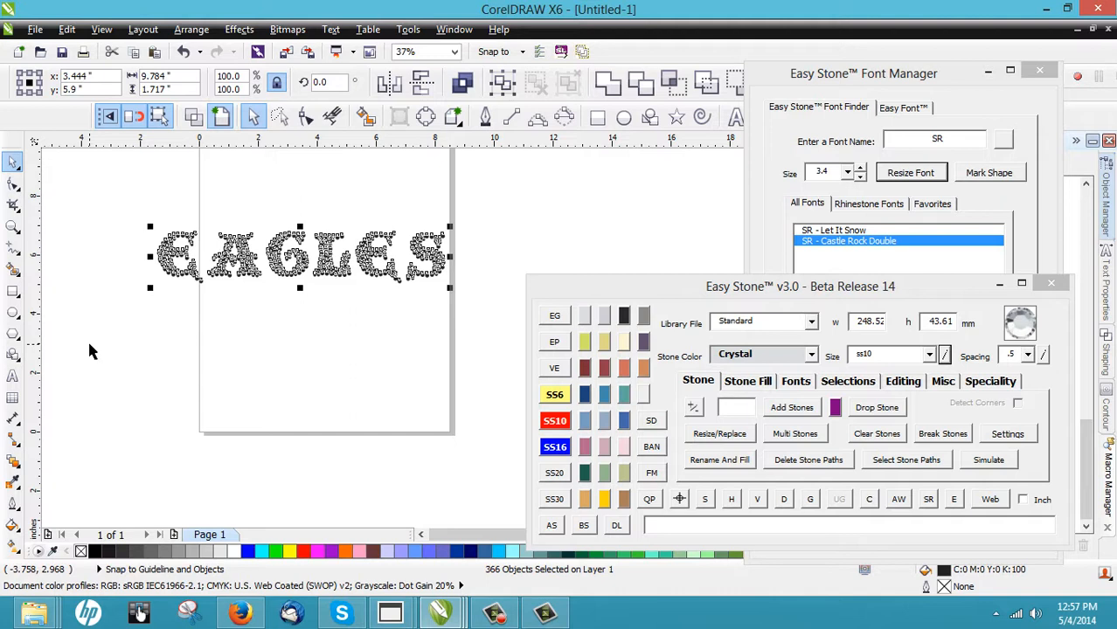
key("Delete")
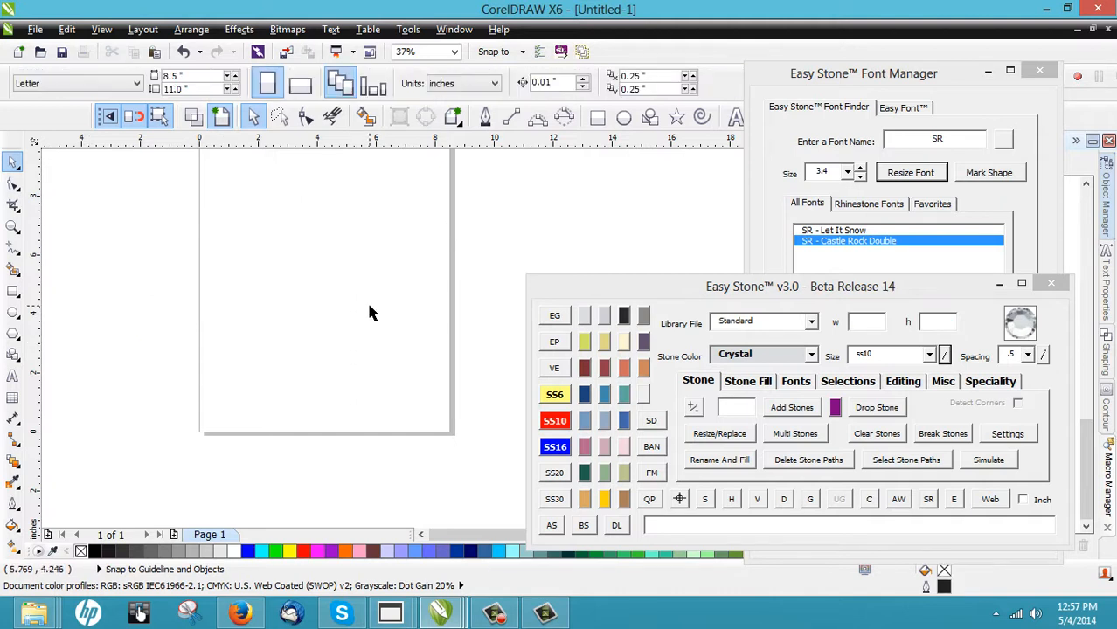
Add the artistic text "kjt" to the page and enlarge it to about 4.07 inches wide.
left_click(734, 117)
left_click(285, 279)
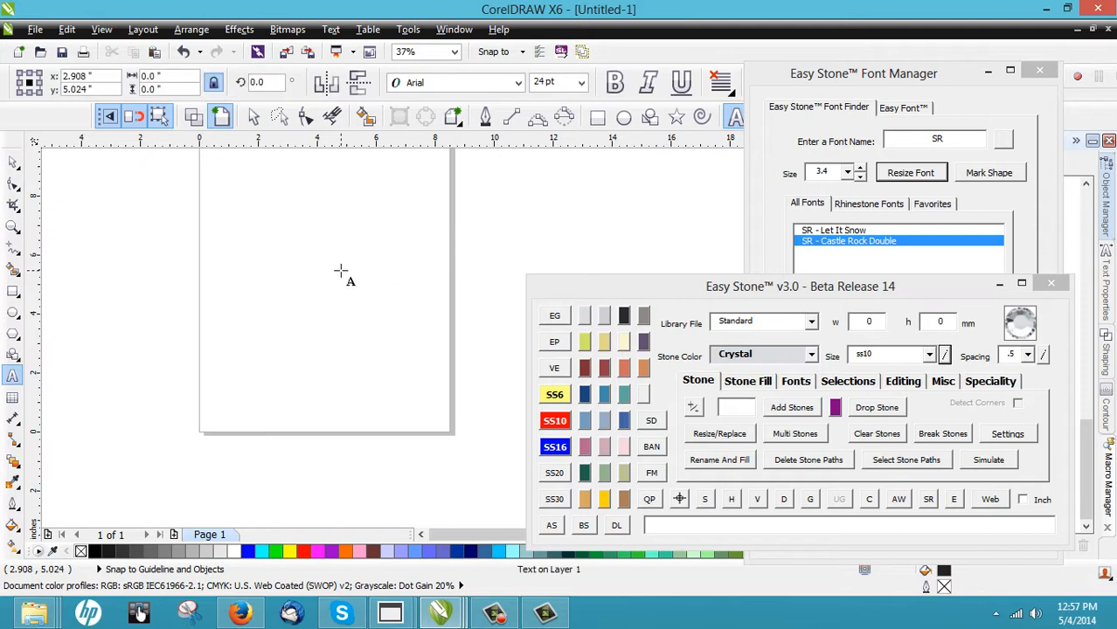
type("kjf")
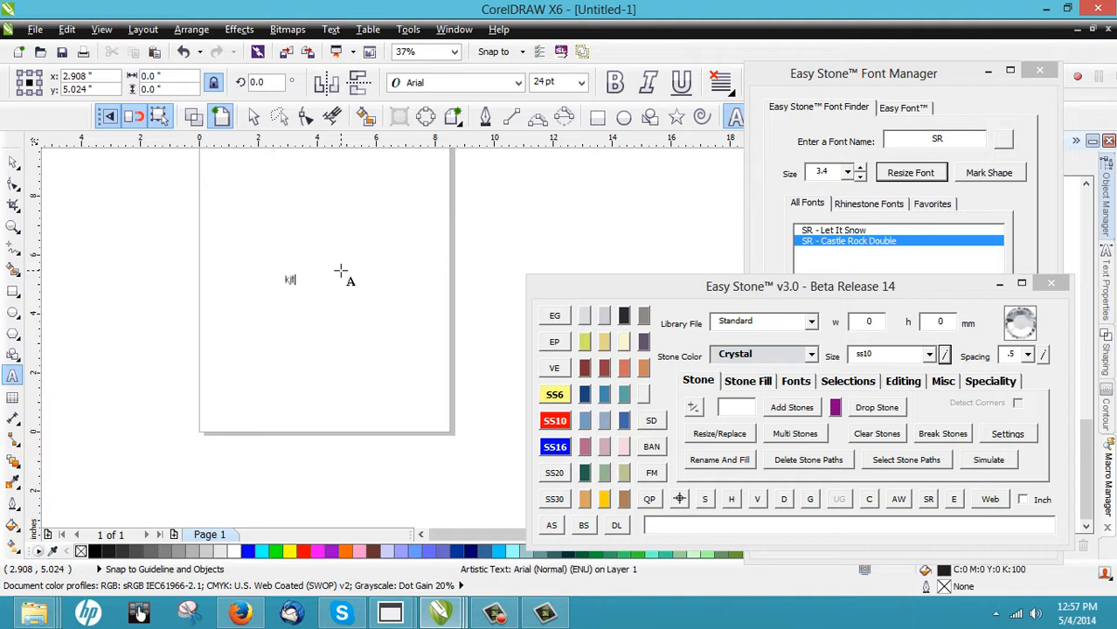
left_click(13, 162)
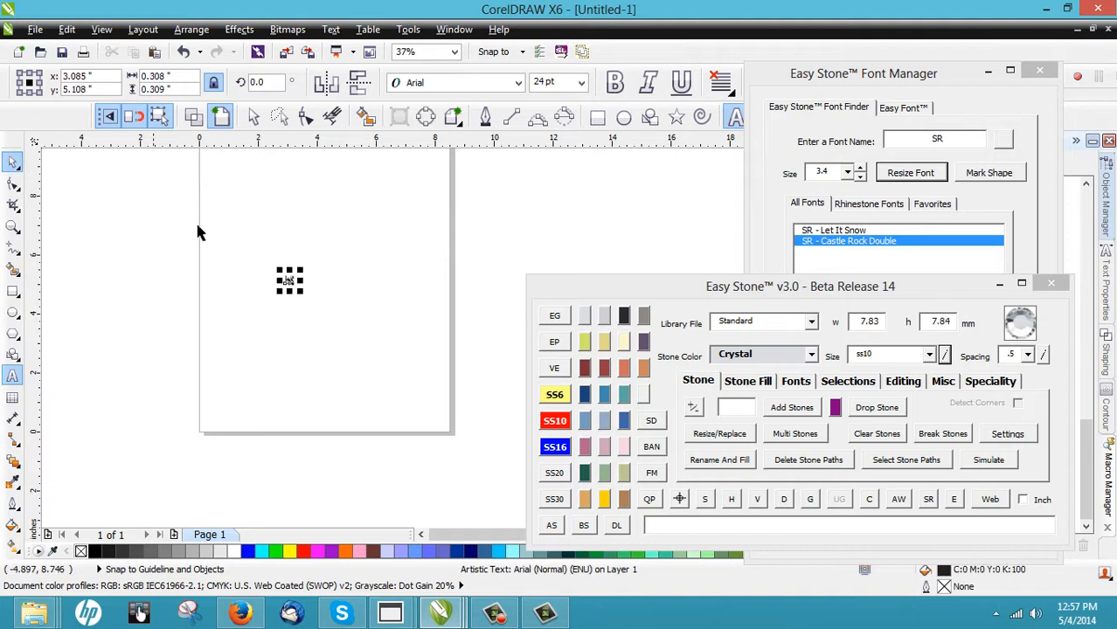
left_click_drag(302, 293, 410, 423)
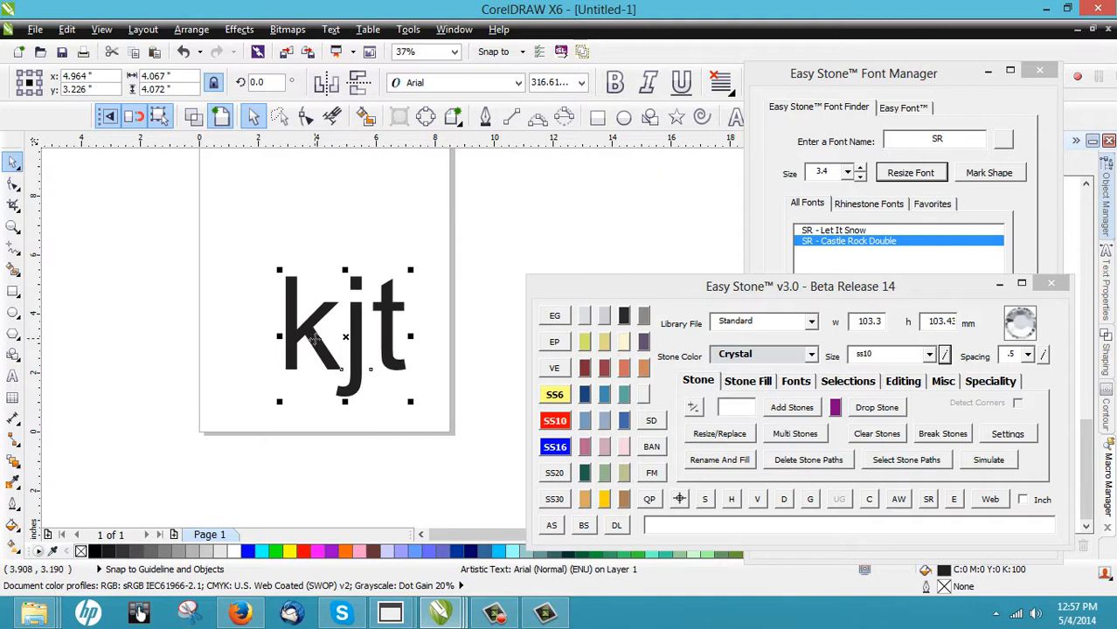
Replace the middle letter of the text with a capital J and move the text toward the page's upper left.
left_click(348, 352)
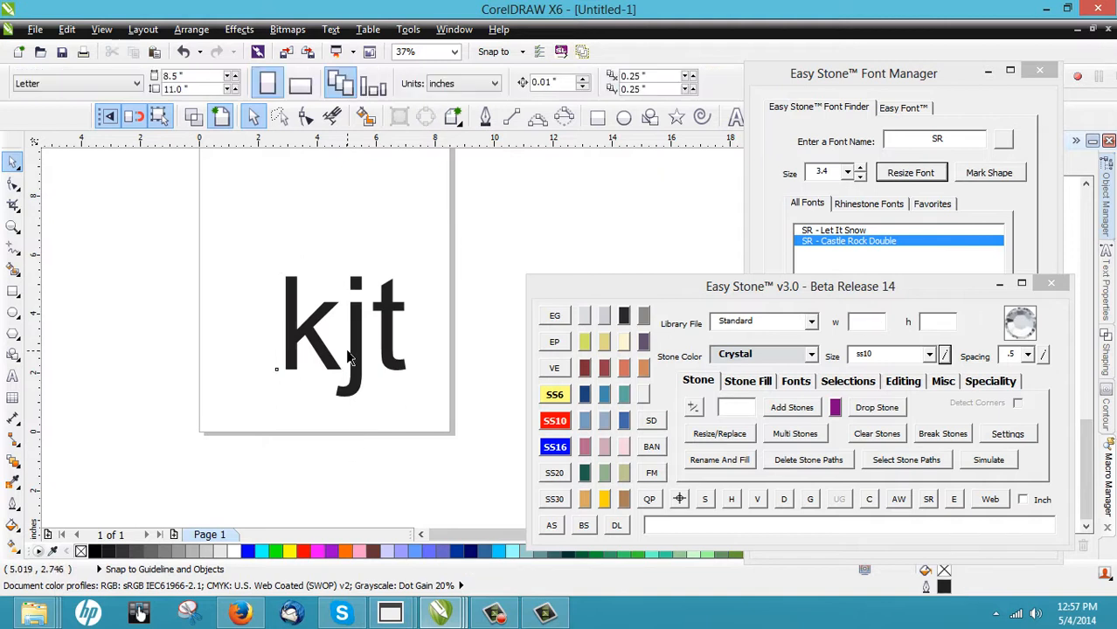
double_click(356, 349)
left_click_drag(353, 346, 367, 344)
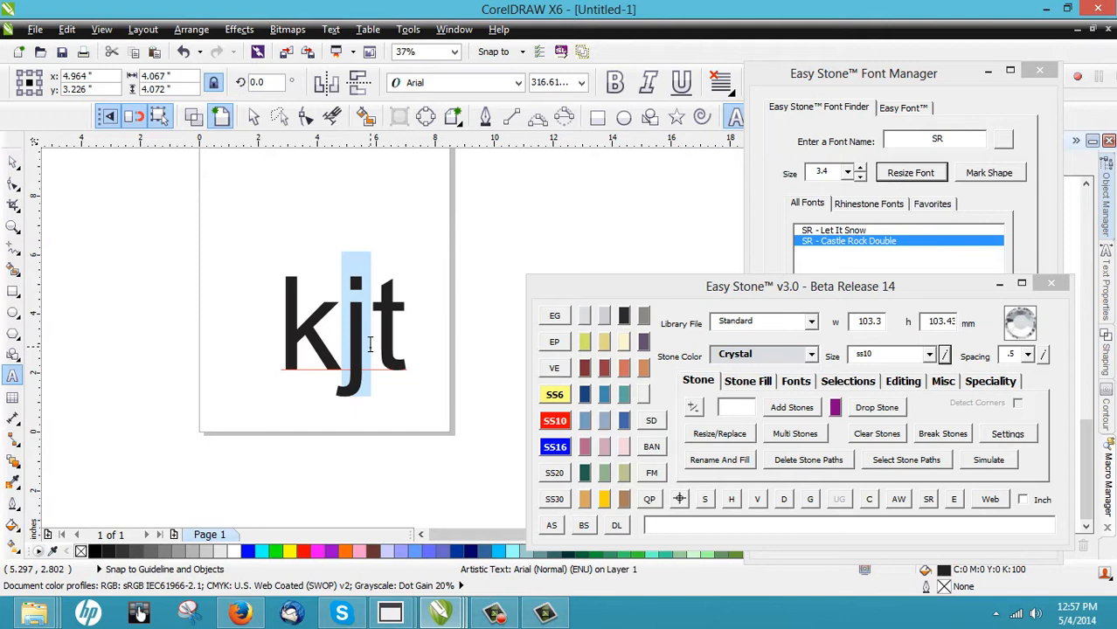
type("J")
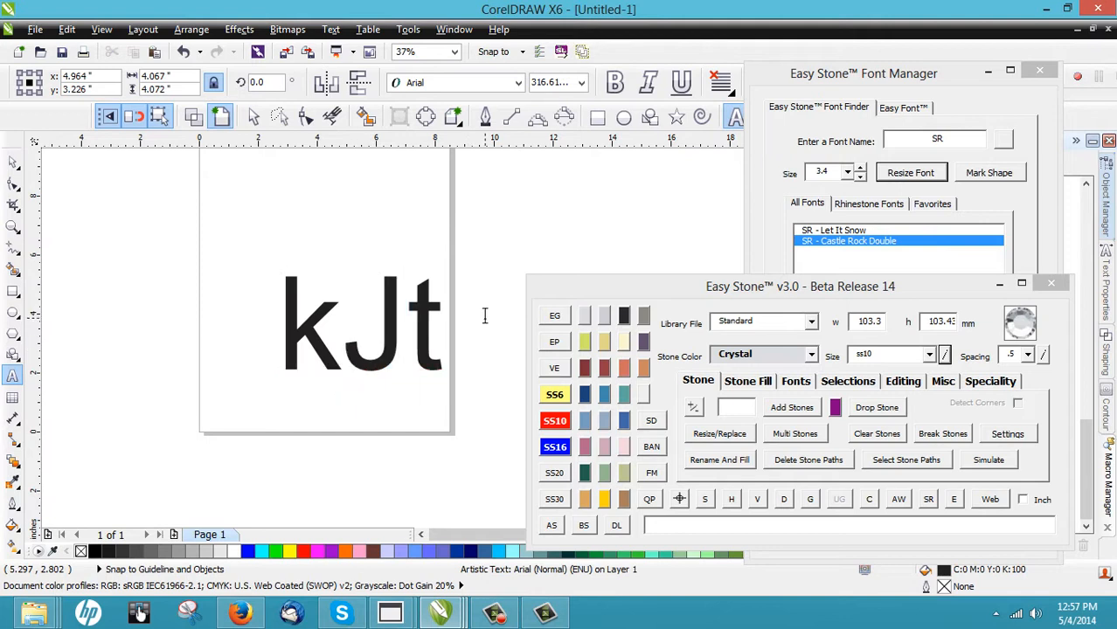
left_click(13, 162)
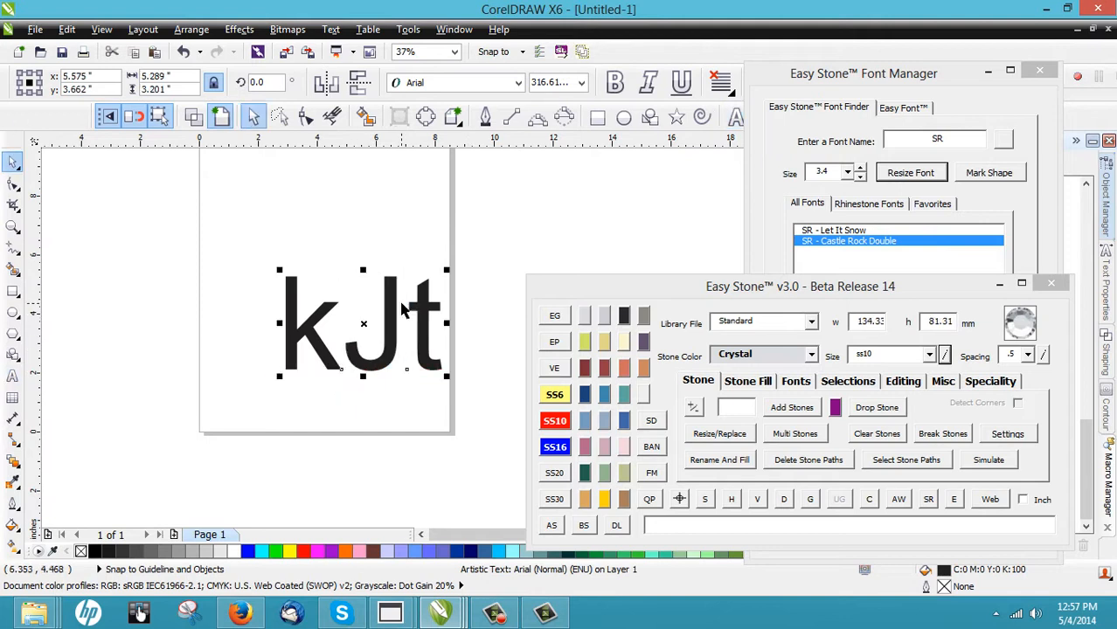
left_click_drag(402, 310, 322, 250)
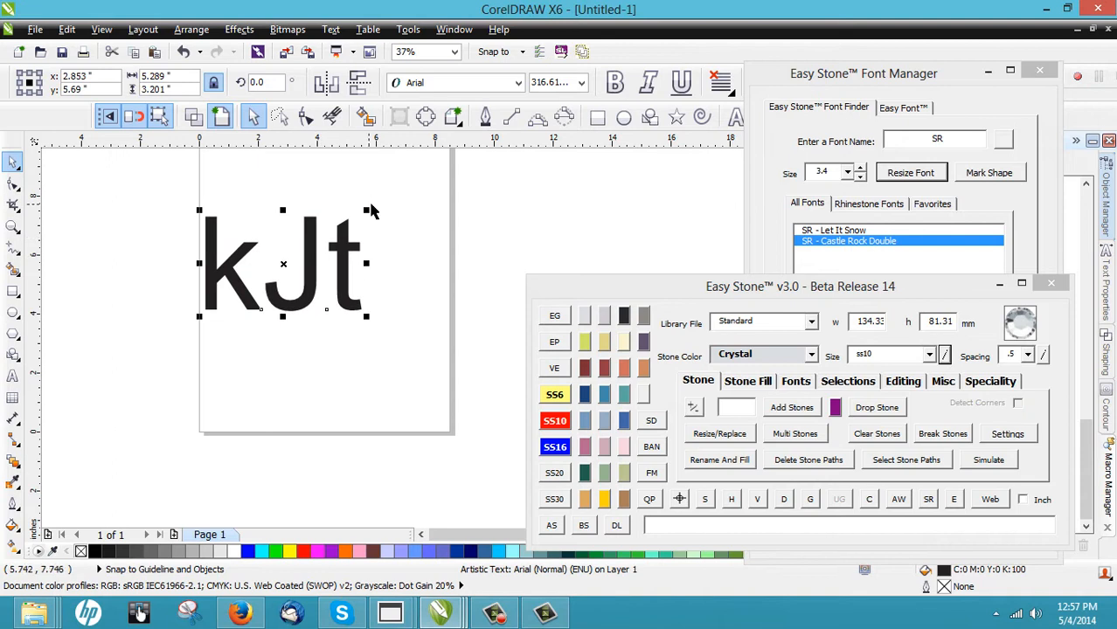
Search the font finder for "HC" and apply the HC Monogram TTF font to the text.
left_click(946, 140)
double_click(919, 141)
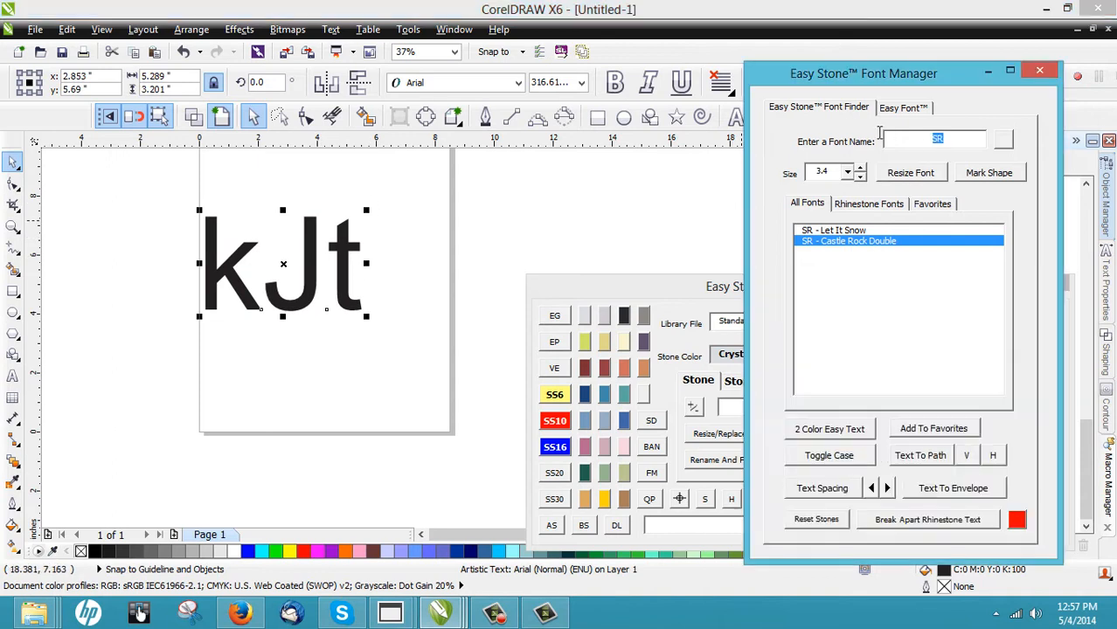
type("HC")
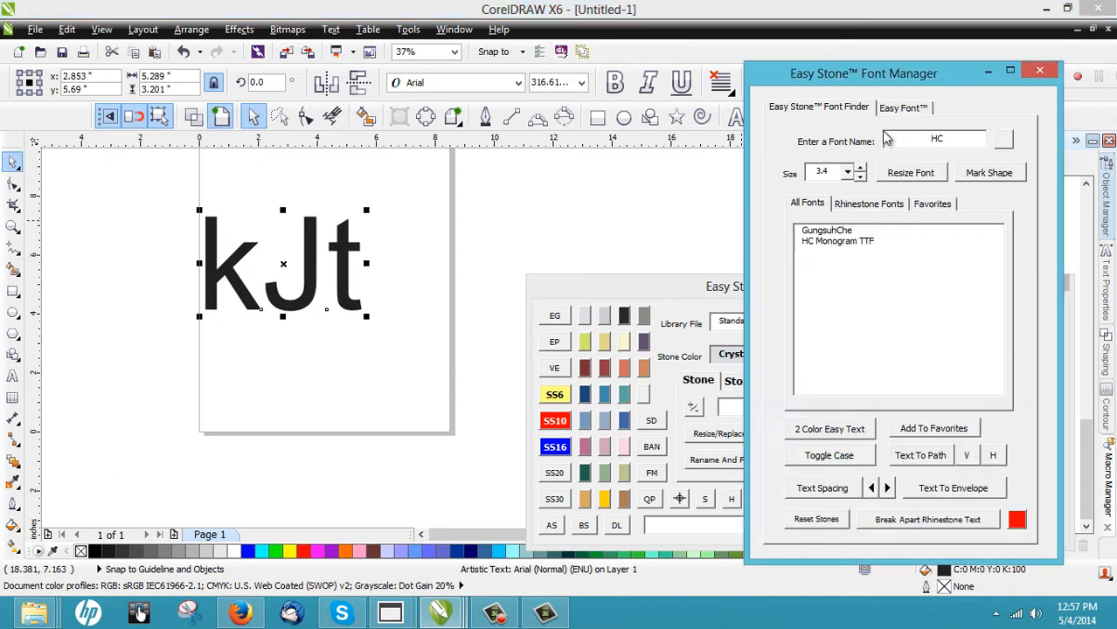
left_click(820, 244)
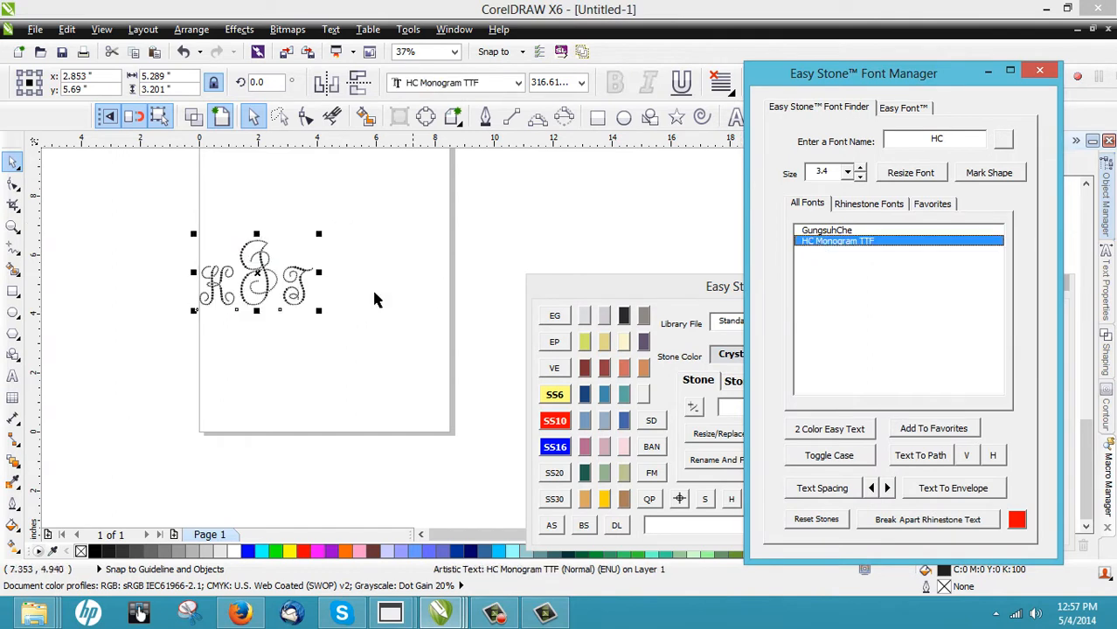
Enlarge the monogram to about 5.87 inches wide and break the rhinestone text apart into individual stones.
left_click(251, 300)
scroll(251, 300, "up", 2)
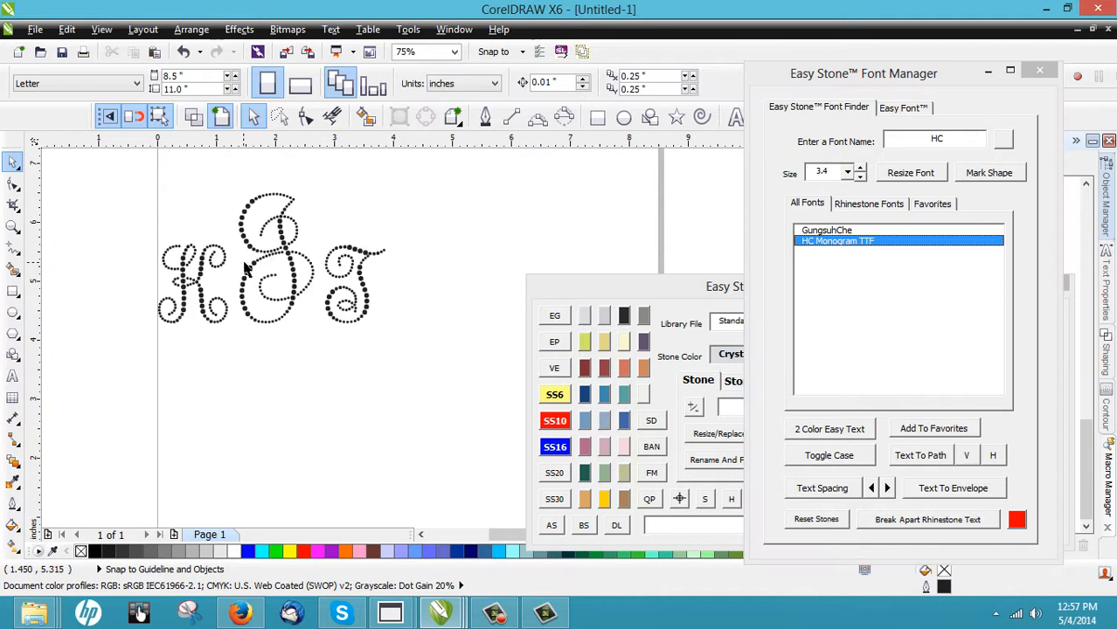
left_click(248, 271)
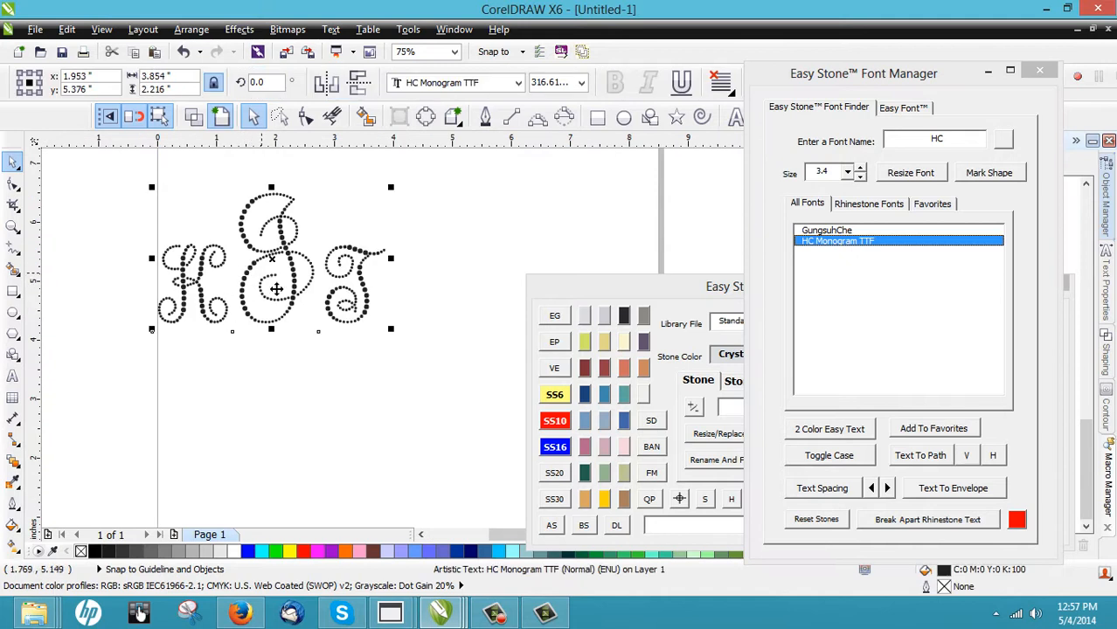
left_click_drag(391, 330, 509, 397)
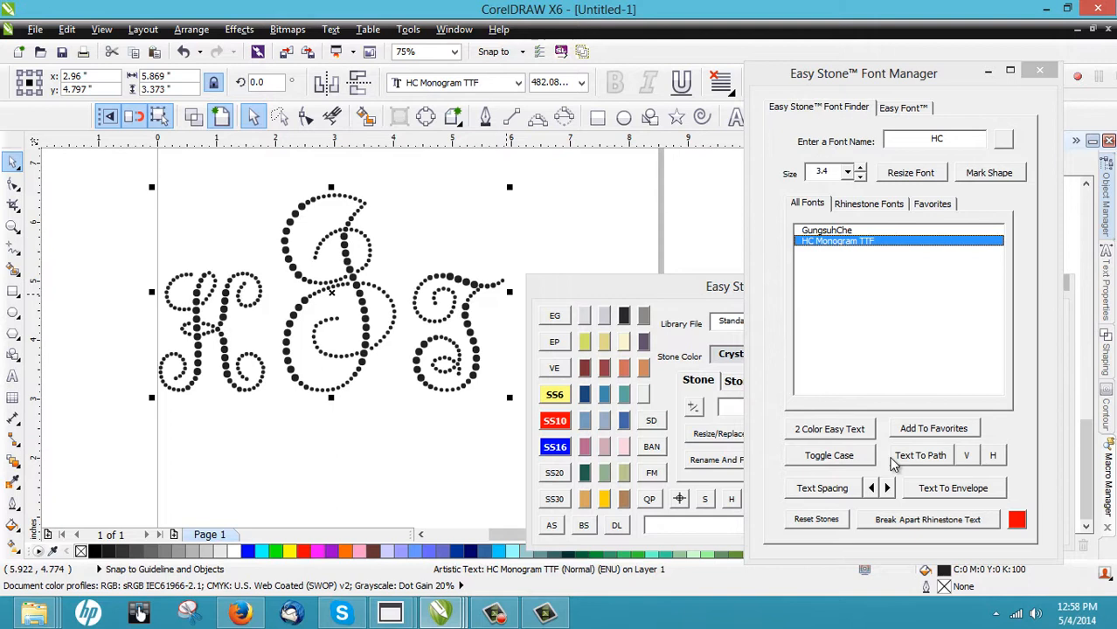
left_click(962, 522)
left_click(536, 266)
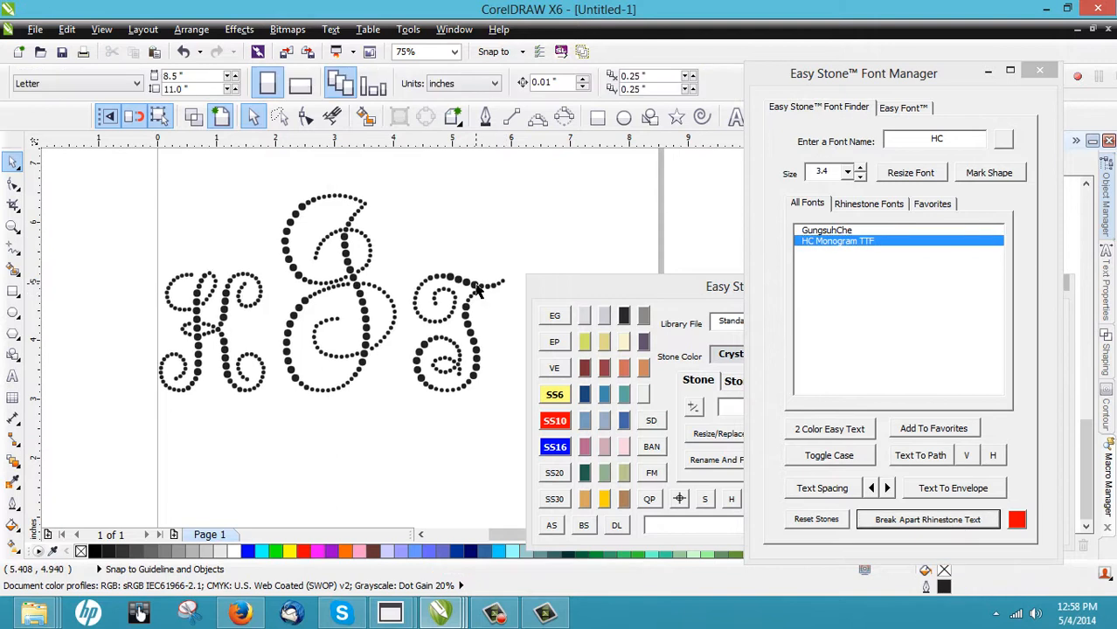
Set the font manager's stone size to 4.8 and apply Resize Font to all stones of the monogram.
left_click(475, 286)
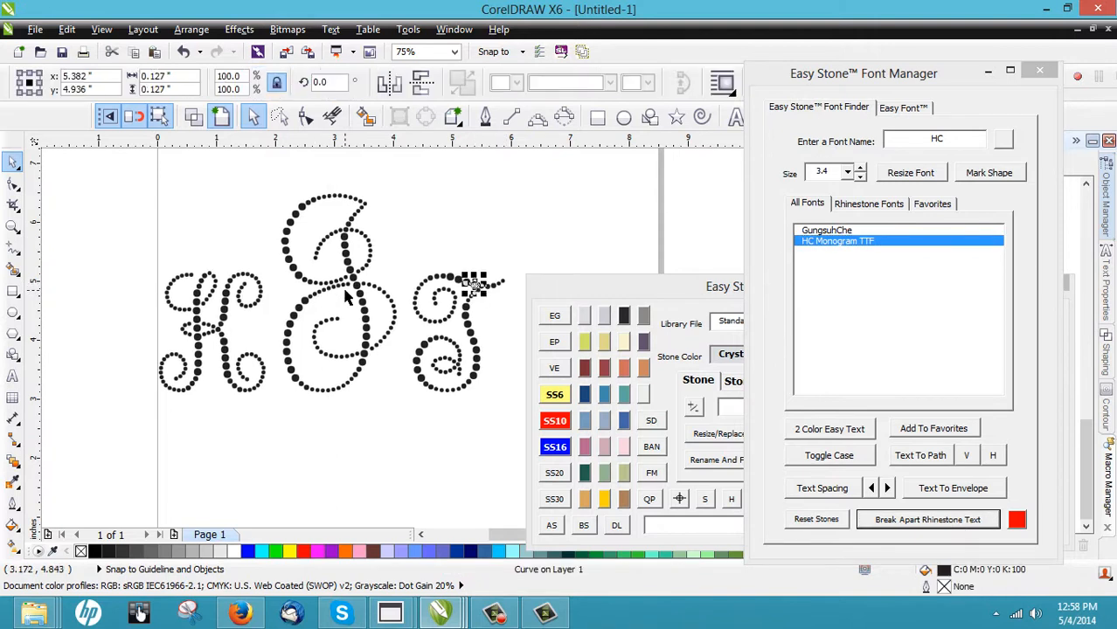
scroll(288, 245, "up", 2)
left_click(406, 267)
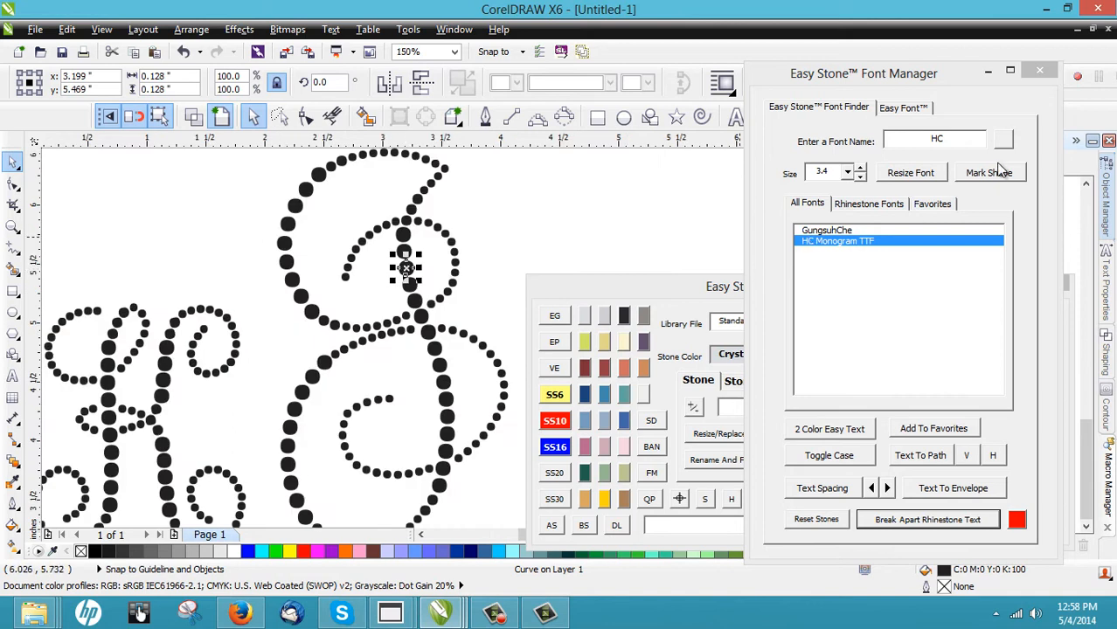
left_click(847, 172)
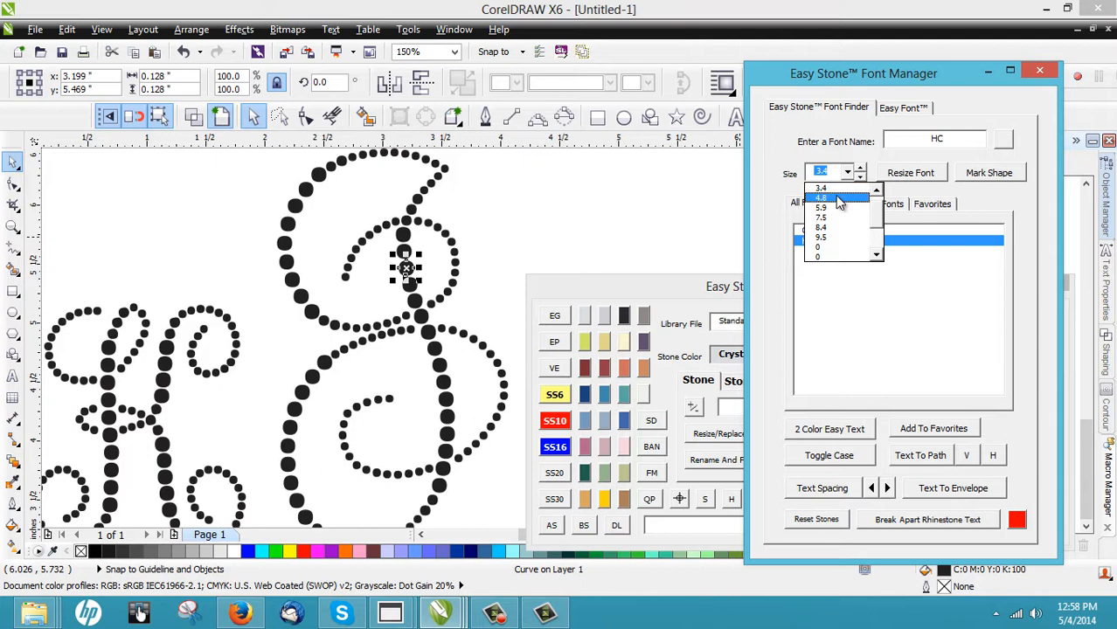
left_click(826, 194)
left_click(272, 273)
scroll(272, 272, "down", 3)
left_click_drag(200, 242, 381, 345)
left_click(911, 172)
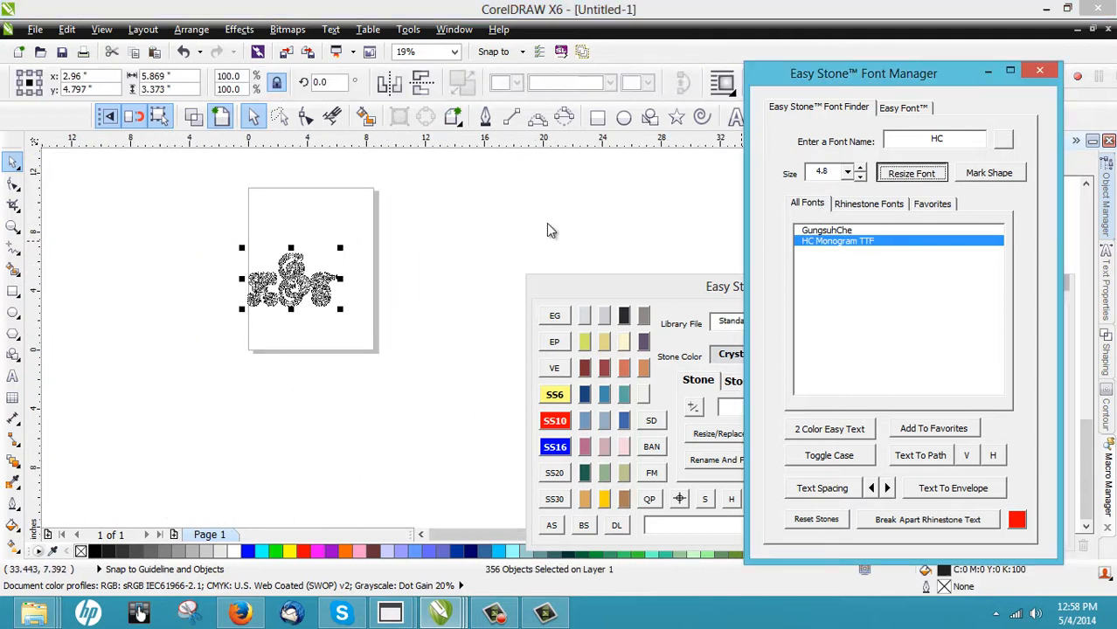
left_click(297, 293)
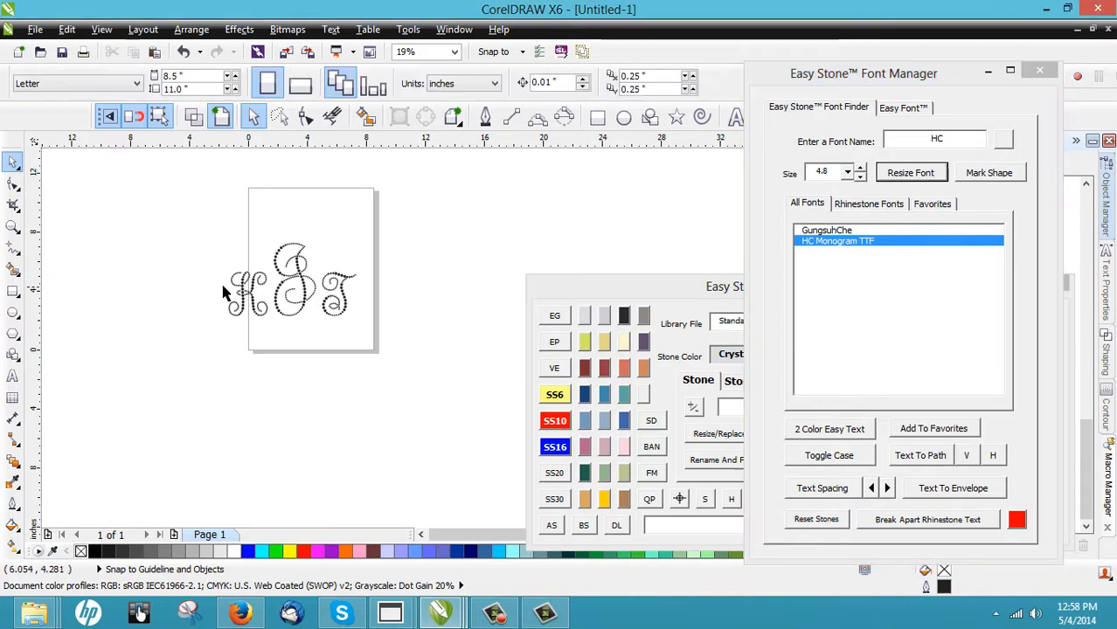
Check the diameters of a medium and a large stone on the upper curve of the J and inspect the resized letters.
scroll(299, 257, "up", 3)
scroll(317, 158, "up", 3)
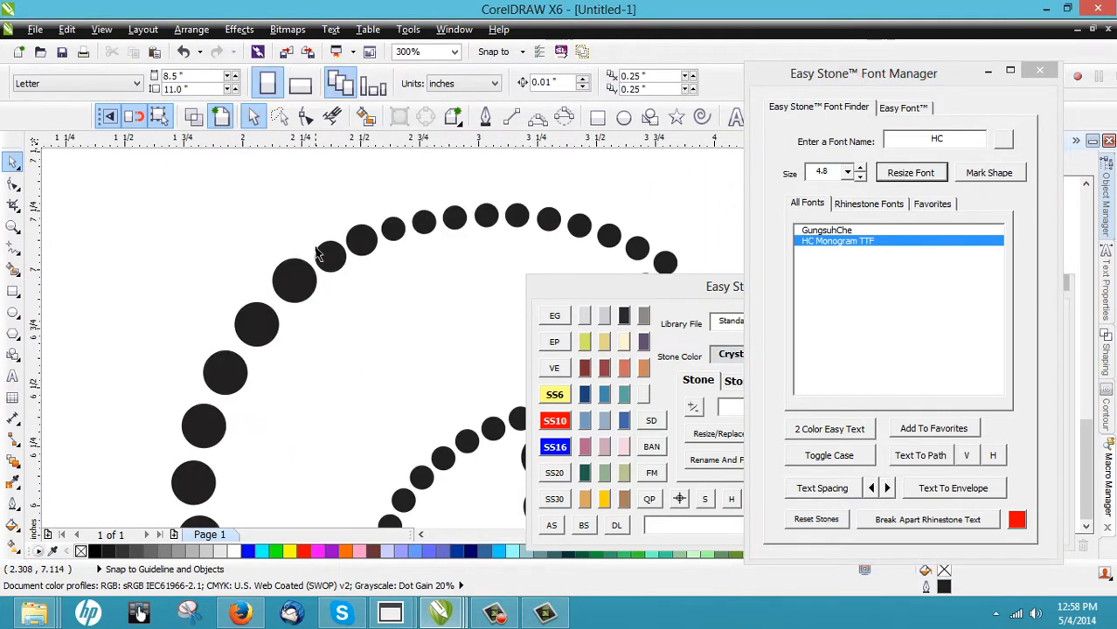
left_click(329, 255)
left_click(635, 300)
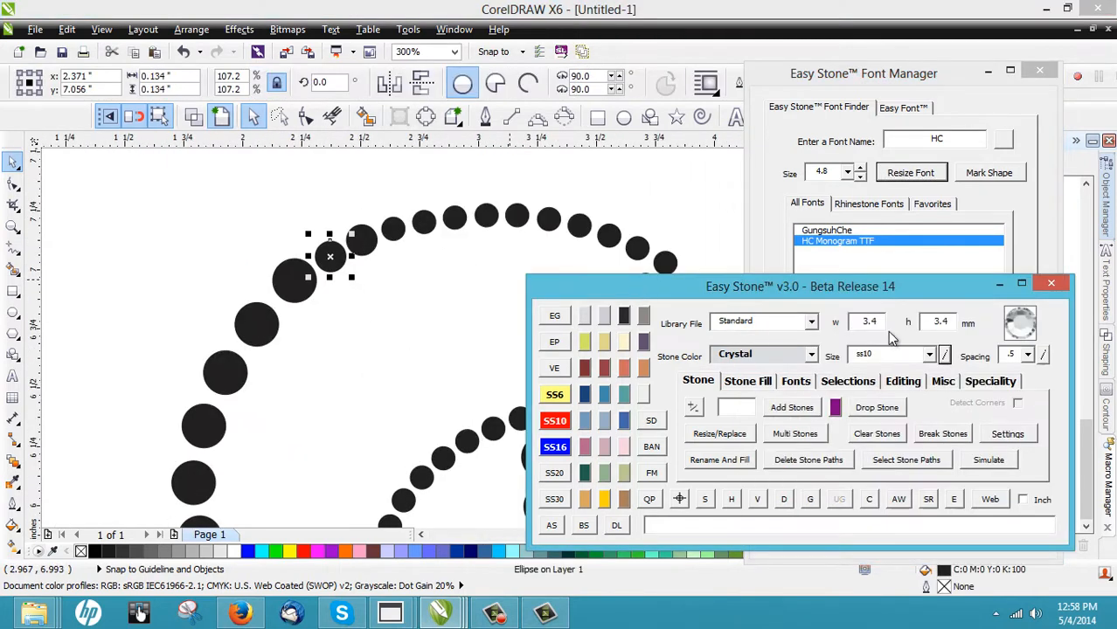
left_click(288, 295)
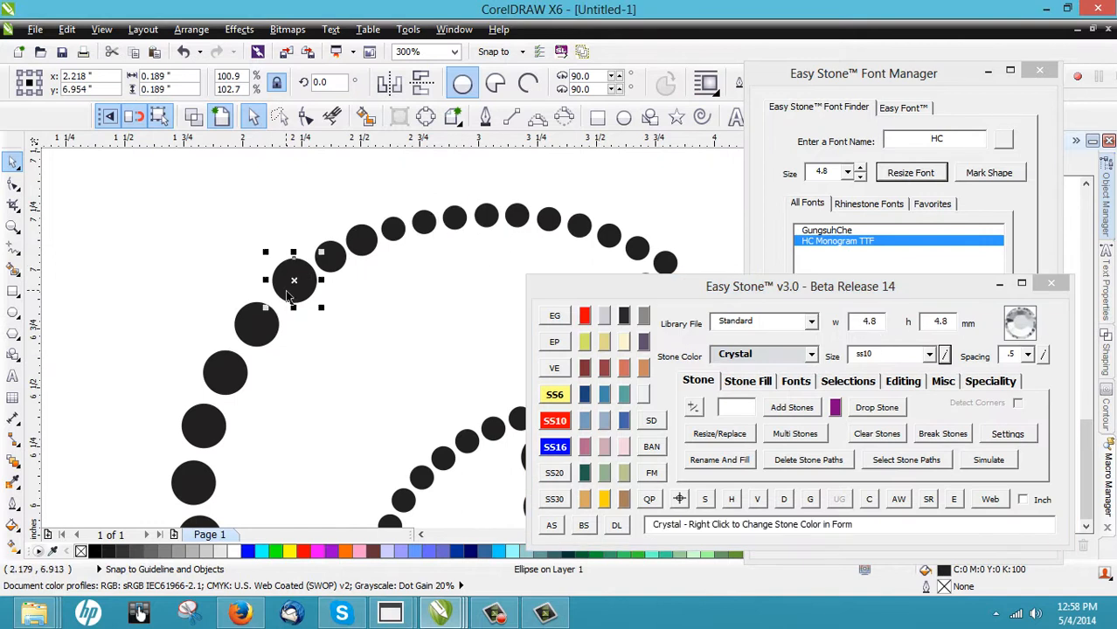
left_click(302, 199)
scroll(302, 199, "down", 3)
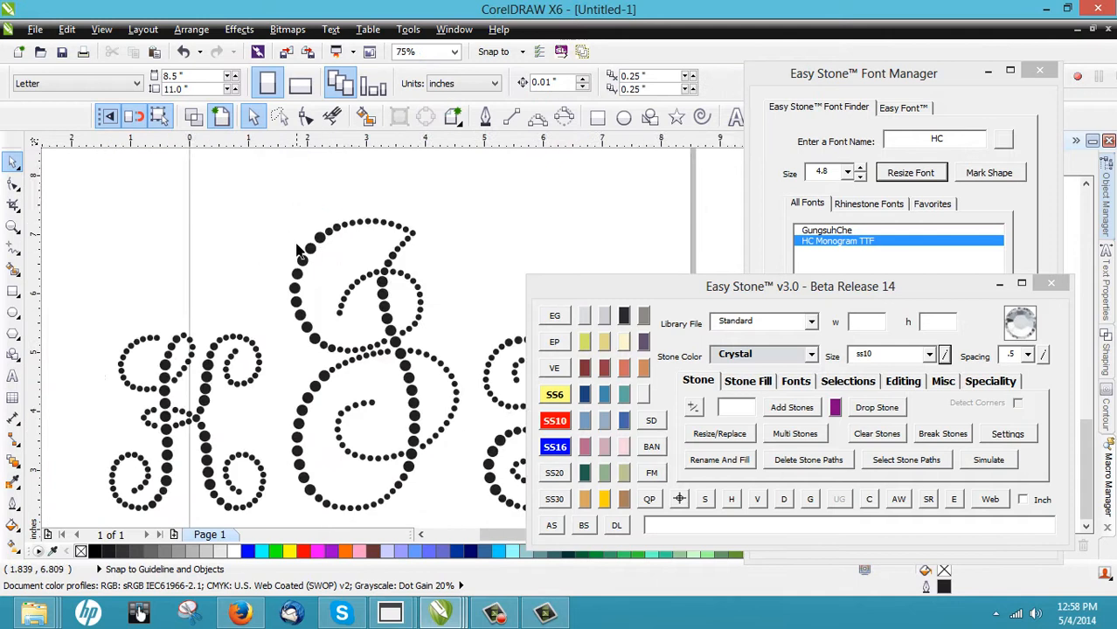
scroll(415, 304, "up", 2)
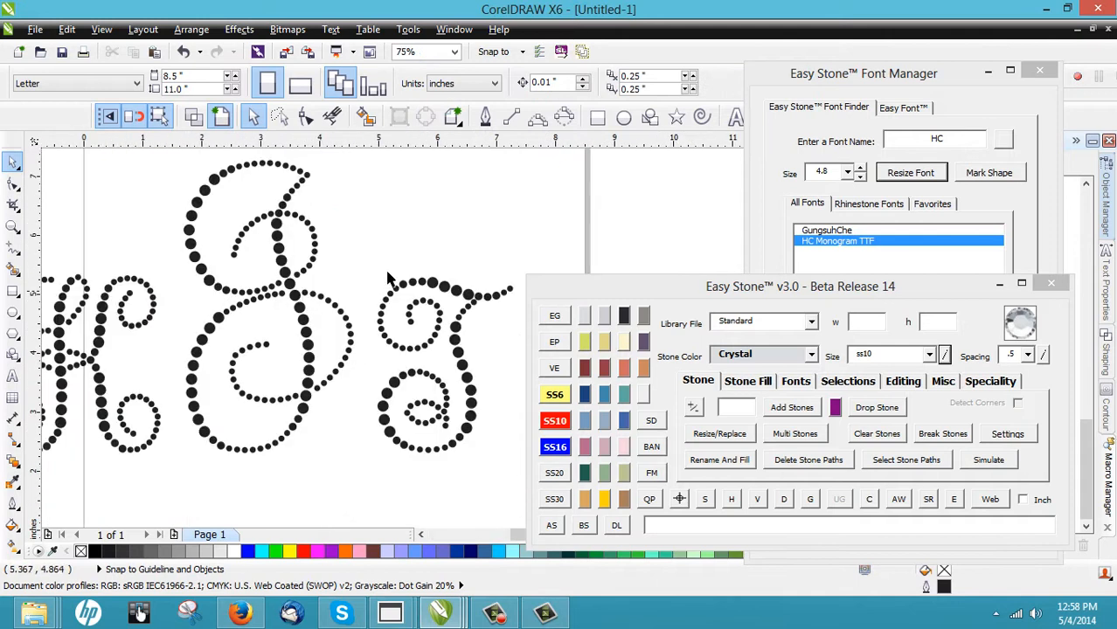
scroll(391, 281, "down", 2)
Select the T's stones with the freehand pick tool and nudge the letter closer to the J.
left_click(280, 116)
mouse_move(149, 262)
left_mouse_down()
mouse_move(255, 237)
mouse_move(279, 281)
mouse_move(291, 347)
mouse_move(269, 387)
mouse_move(175, 424)
left_mouse_up()
mouse_move(440, 246)
left_mouse_down()
mouse_move(421, 413)
mouse_move(358, 406)
left_mouse_up()
left_click_drag(423, 348, 423, 278)
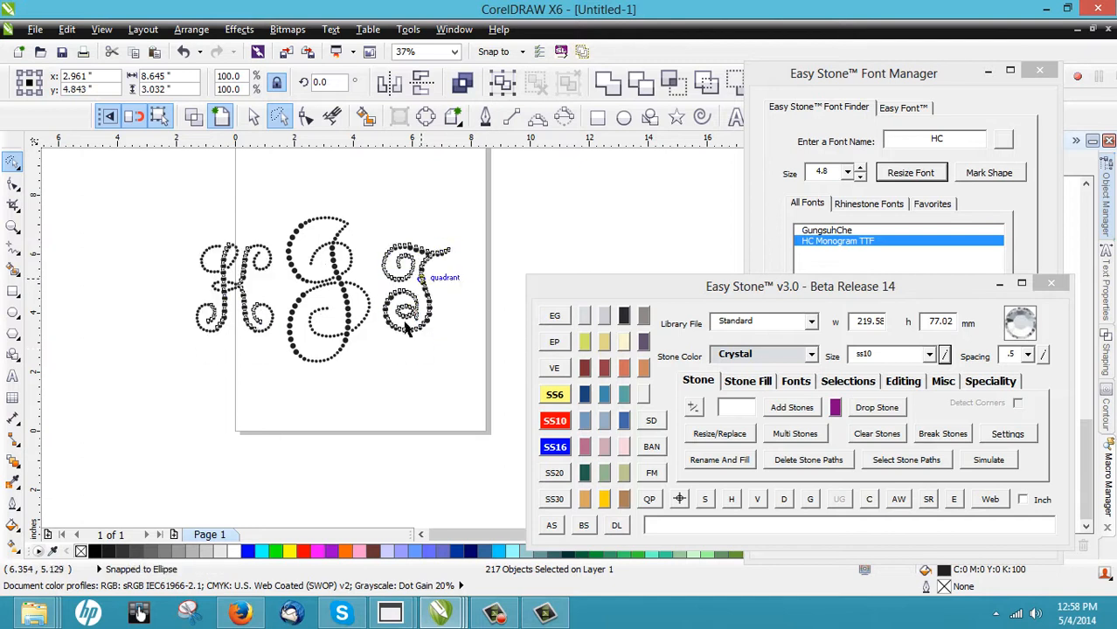
left_click(379, 394)
mouse_move(377, 225)
left_mouse_down()
mouse_move(491, 297)
mouse_move(464, 351)
mouse_move(379, 365)
left_mouse_up()
key("Left")
key("Left")
key("Left")
key("Left")
key("Left")
key("Left")
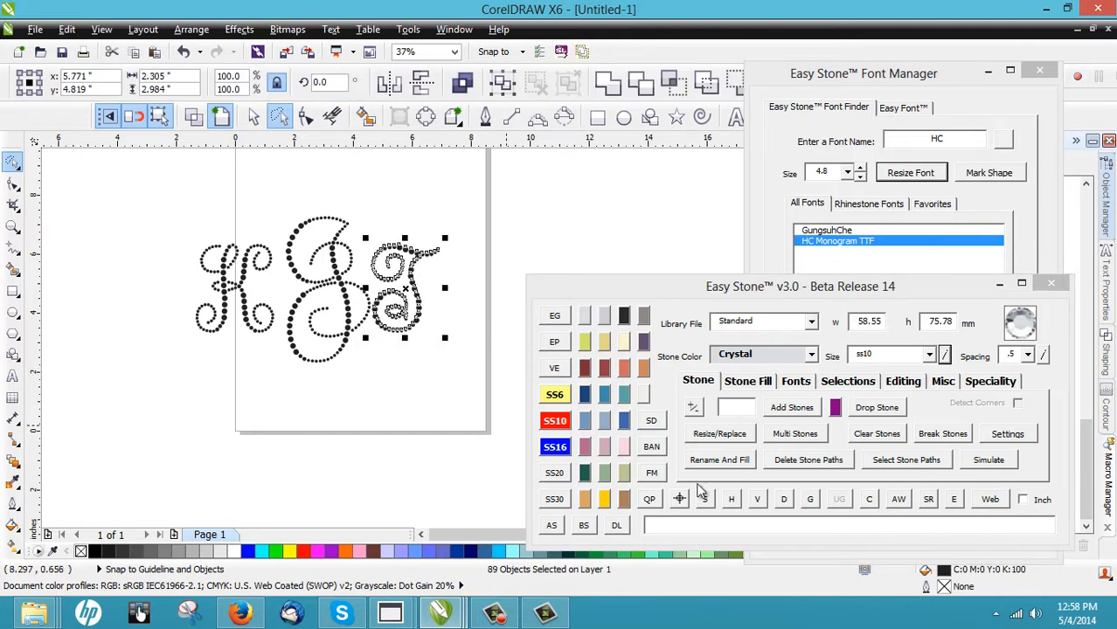
Select all stones of the K and nudge the letter about 0.22 inches toward the J.
left_click(172, 244)
mouse_move(220, 209)
left_mouse_down()
mouse_move(282, 239)
mouse_move(286, 299)
mouse_move(271, 360)
mouse_move(131, 374)
left_mouse_up()
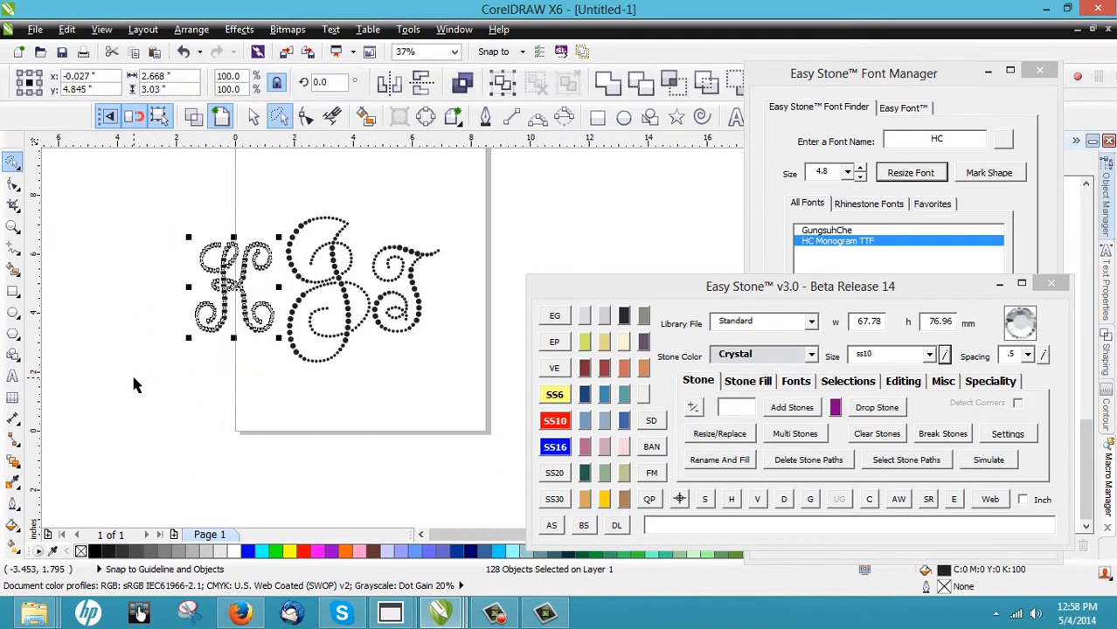
key("Right")
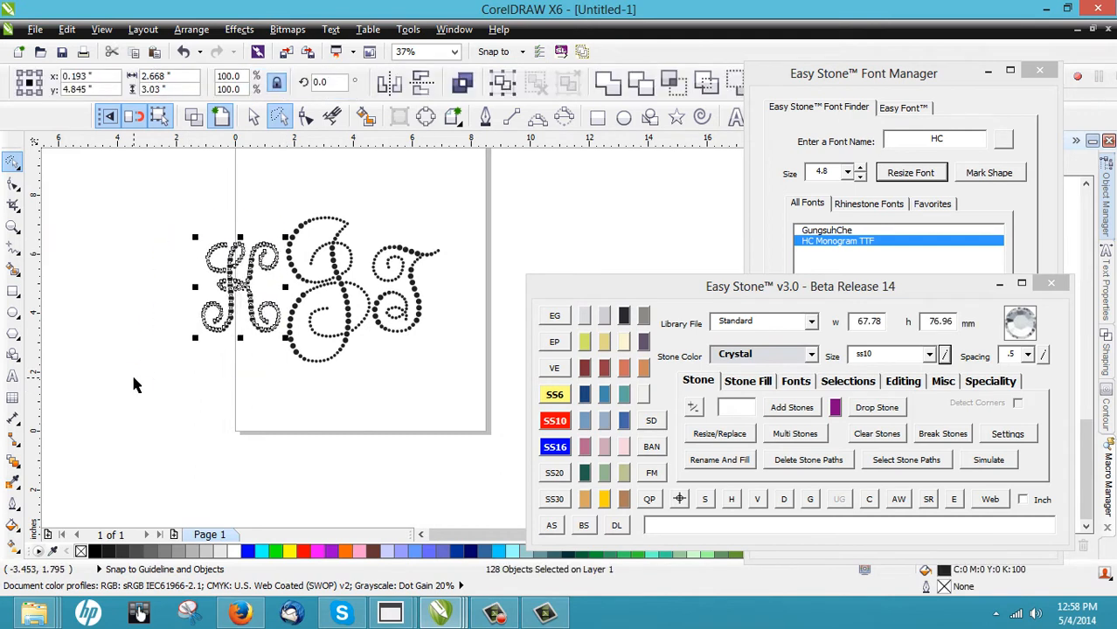
left_click(142, 357)
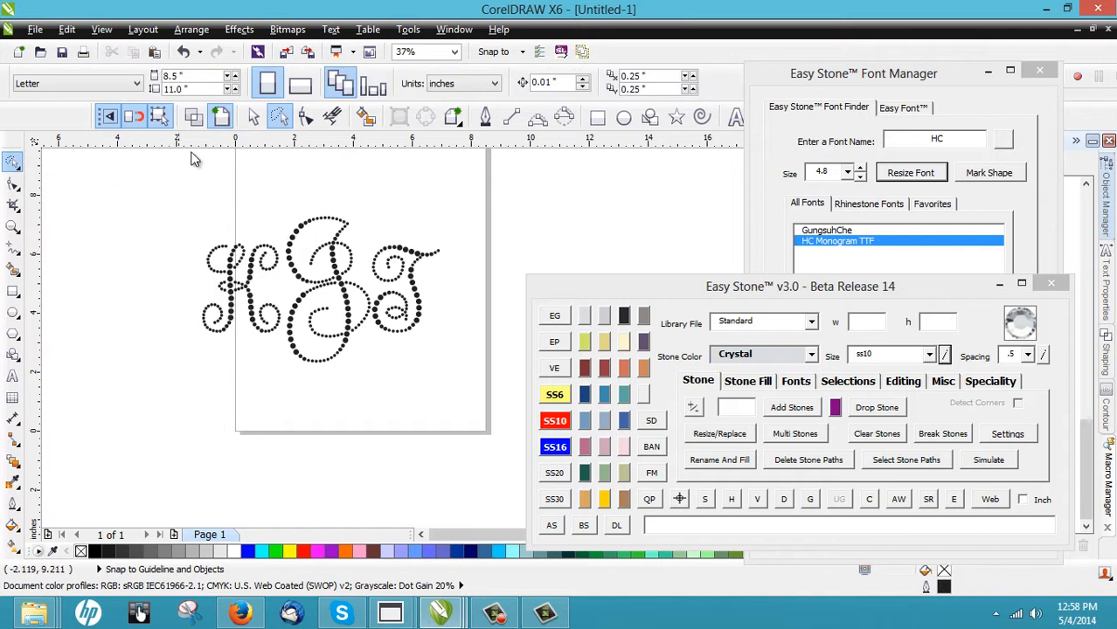
Select the entire monogram and change its stone color to Hot Pink.
mouse_move(143, 170)
left_mouse_down()
mouse_move(459, 375)
mouse_move(170, 166)
mouse_move(150, 189)
mouse_move(415, 369)
mouse_move(40, 326)
mouse_move(231, 227)
left_mouse_up()
left_click(197, 225)
left_click(253, 117)
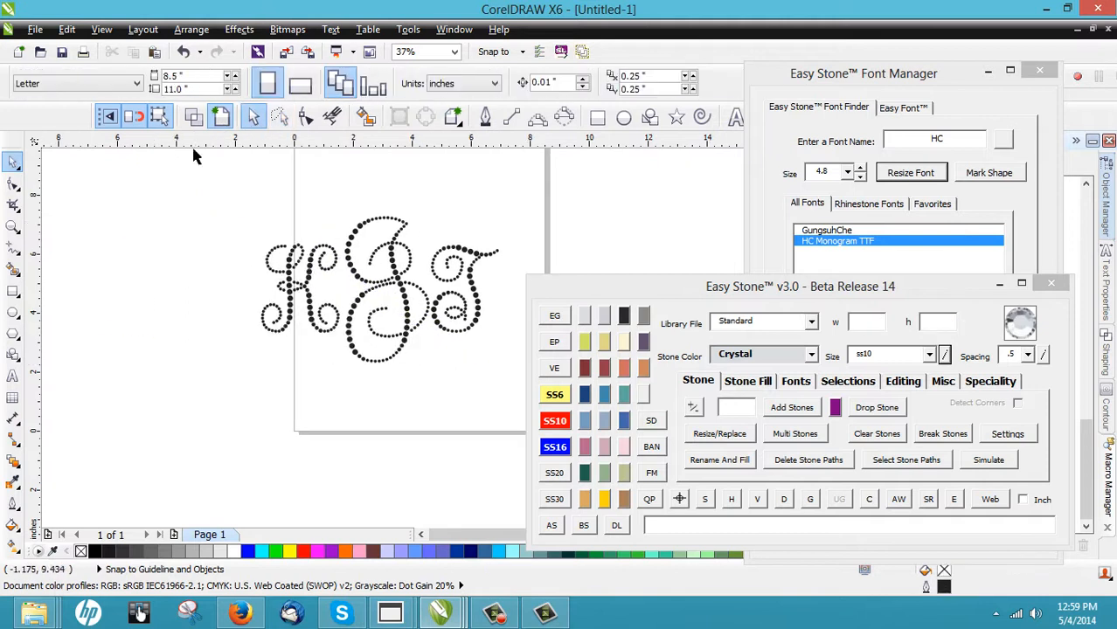
left_click_drag(197, 156, 540, 422)
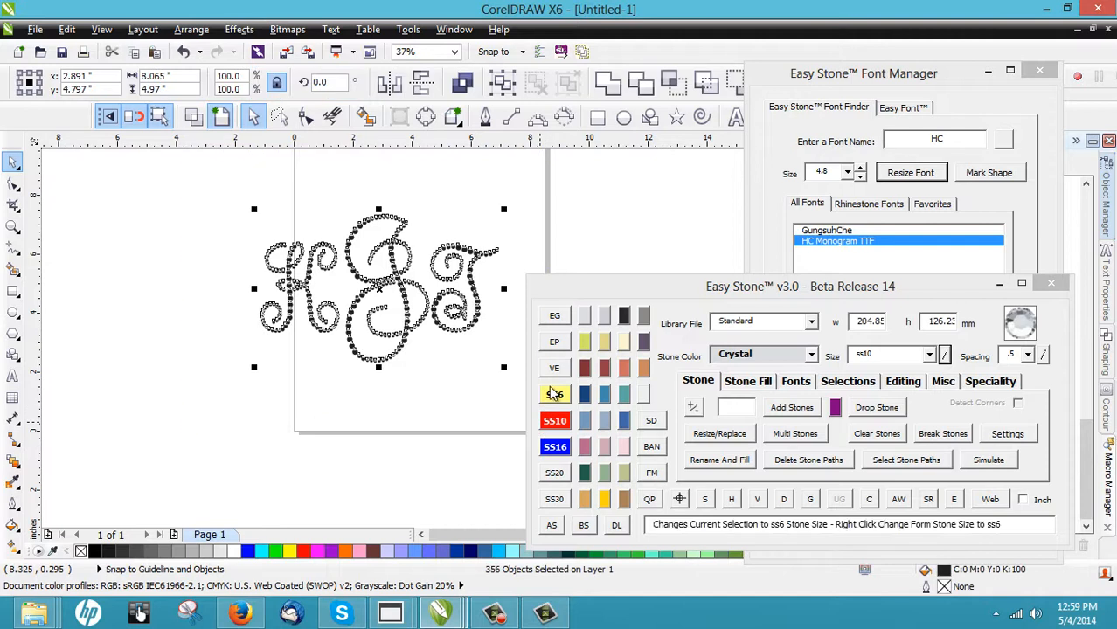
left_click(585, 449)
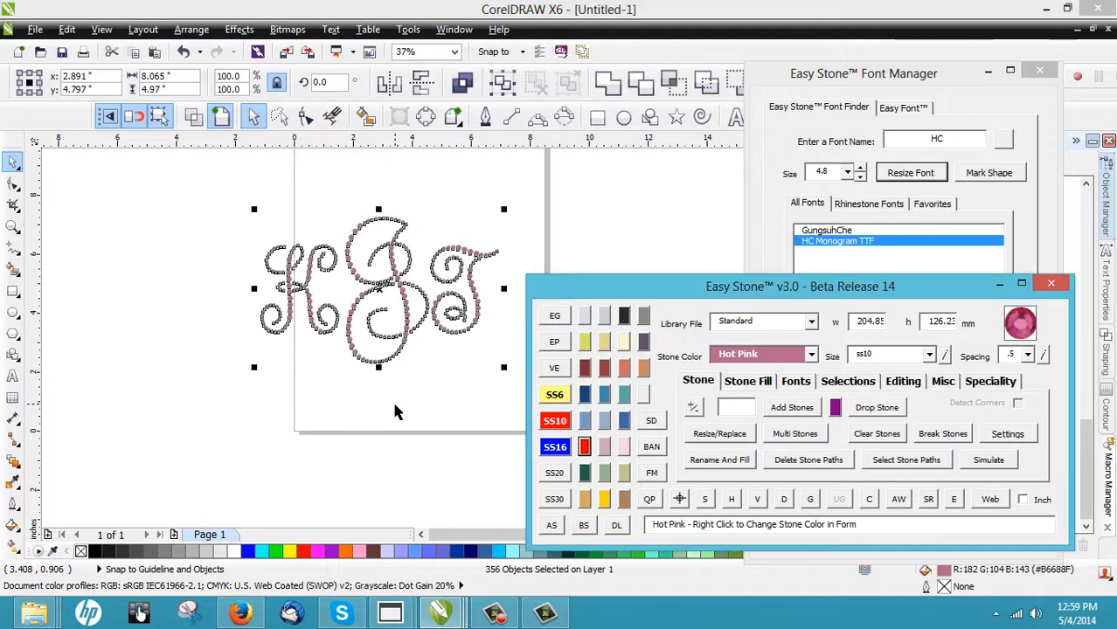
left_click(391, 404)
Run the stone use report on the whole monogram, review the count per stone size, and close the report.
left_click_drag(210, 188, 538, 416)
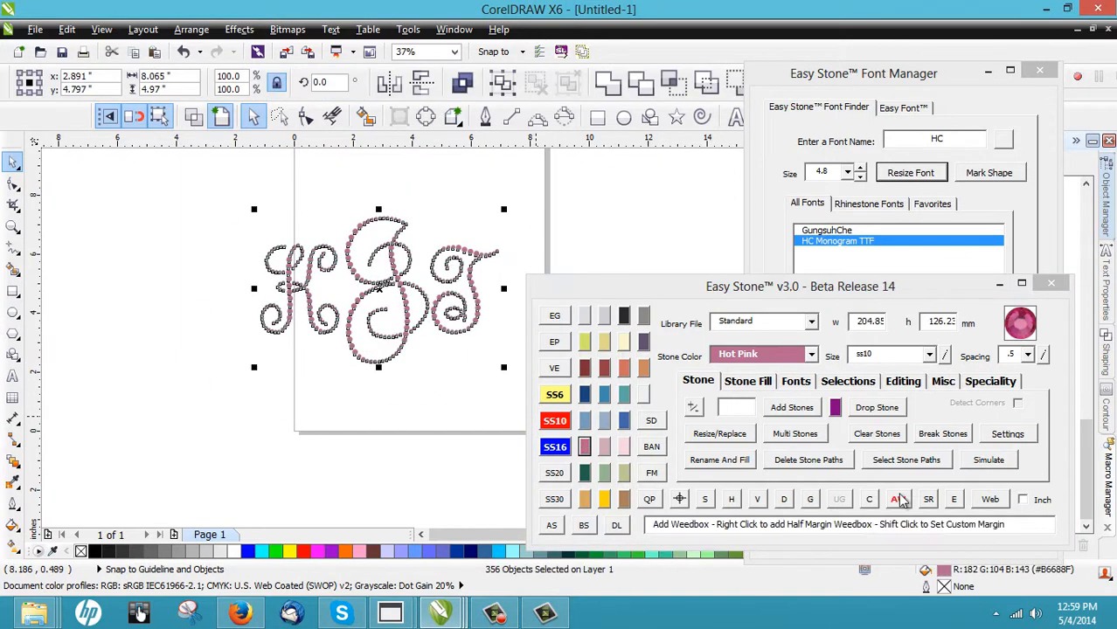
left_click(927, 500)
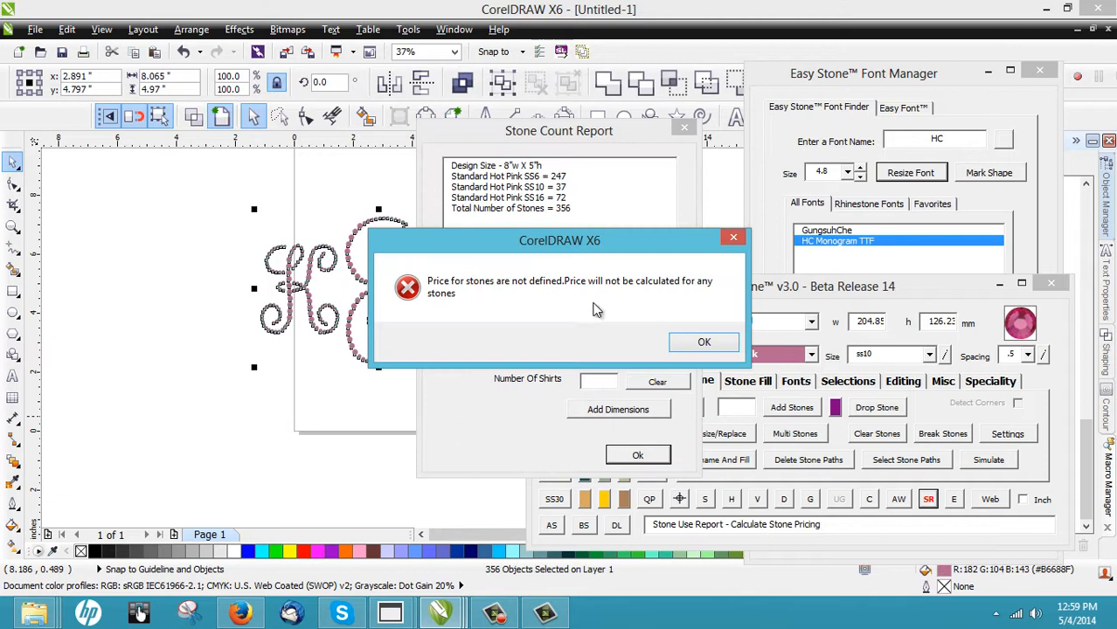
left_click(704, 342)
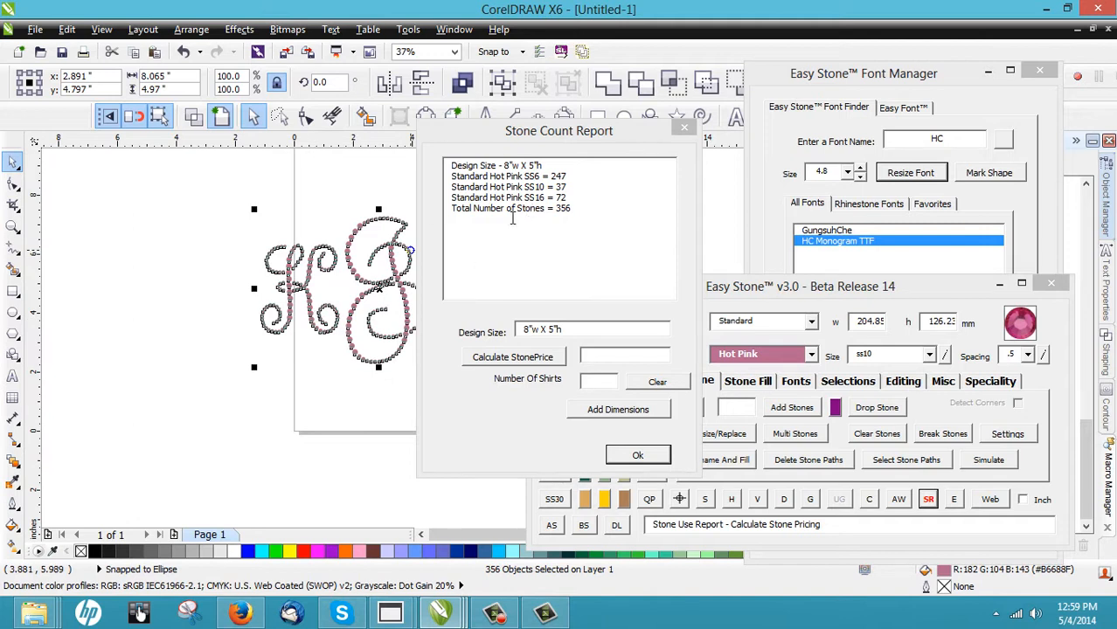
left_click(643, 458)
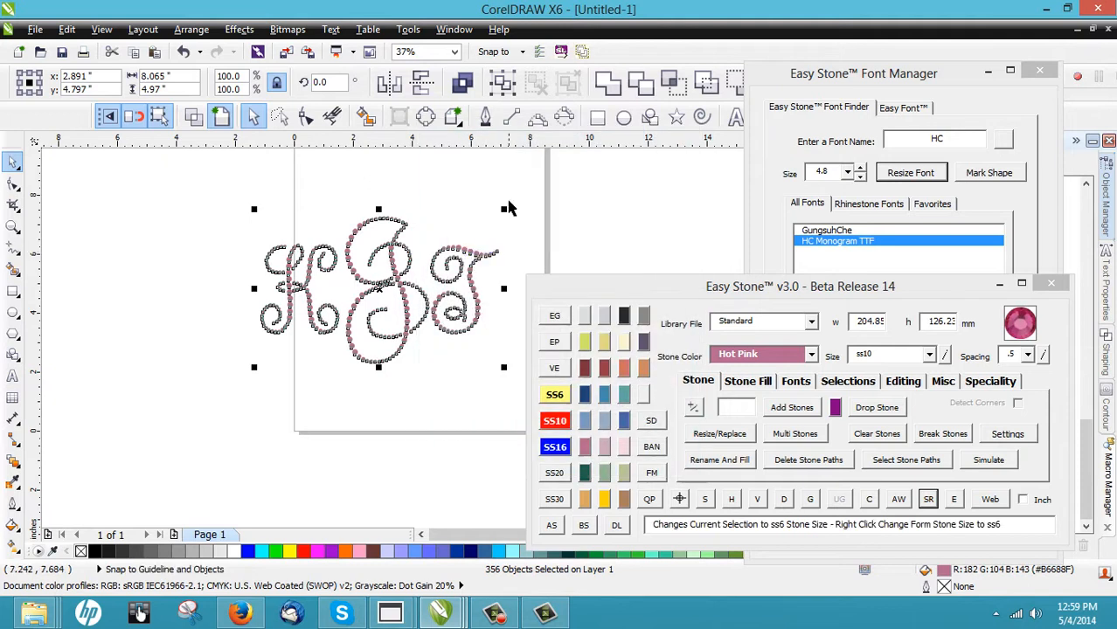
Delete all stones of the monogram from the page.
left_click(507, 206)
left_click_drag(561, 187, 212, 406)
key("Delete")
Clear the "HC" font name search and list all available rhinestone fonts in the font manager.
left_click(940, 74)
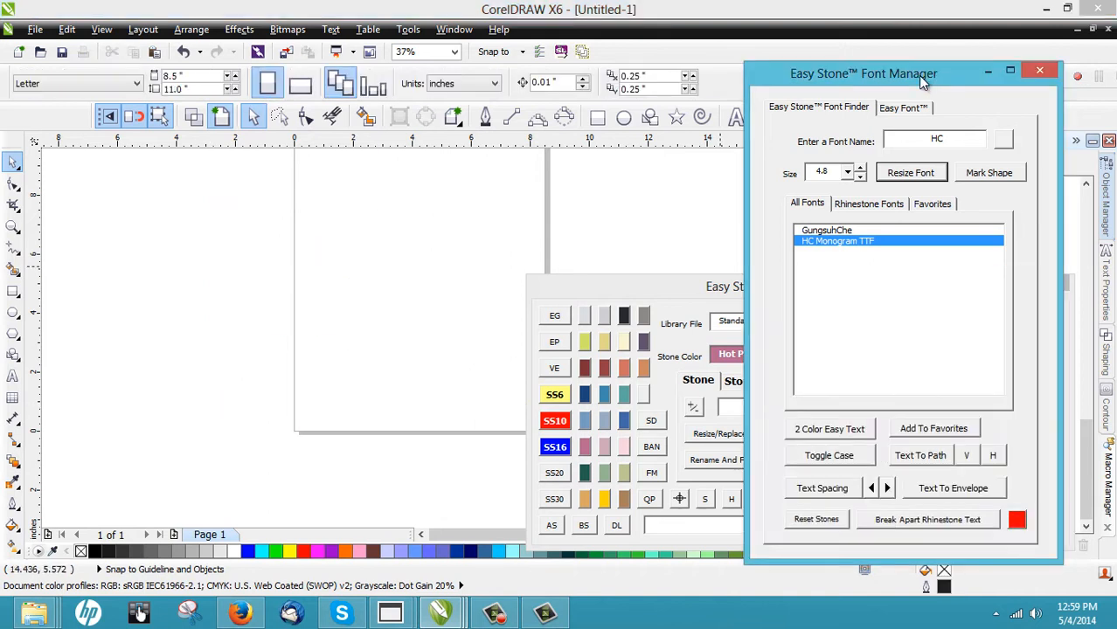
left_click(881, 207)
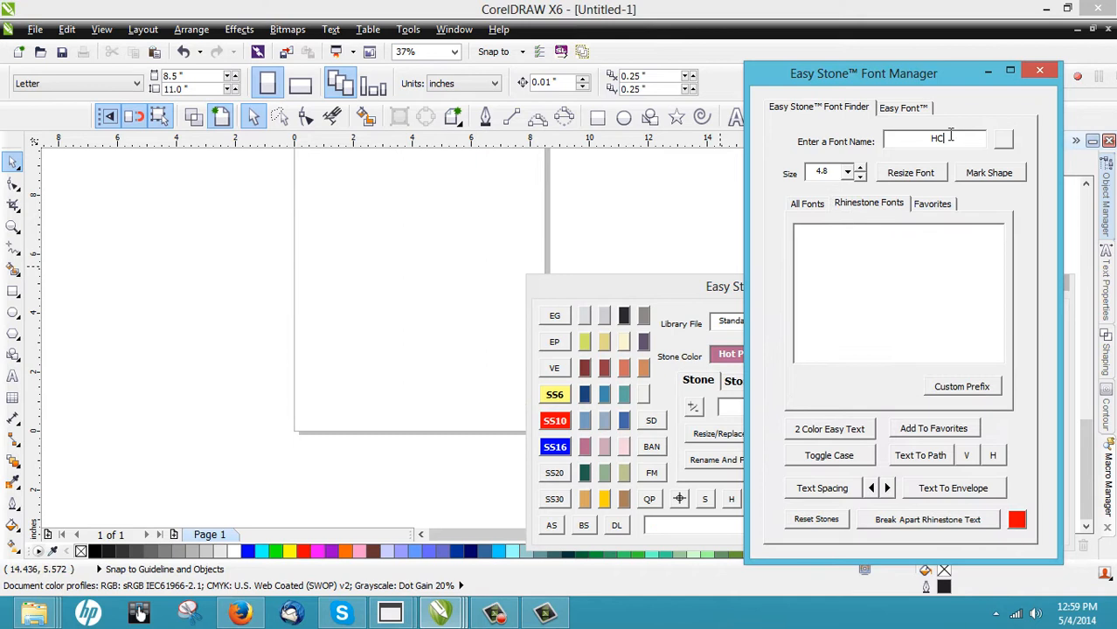
left_click_drag(947, 139, 893, 149)
left_click(1005, 141)
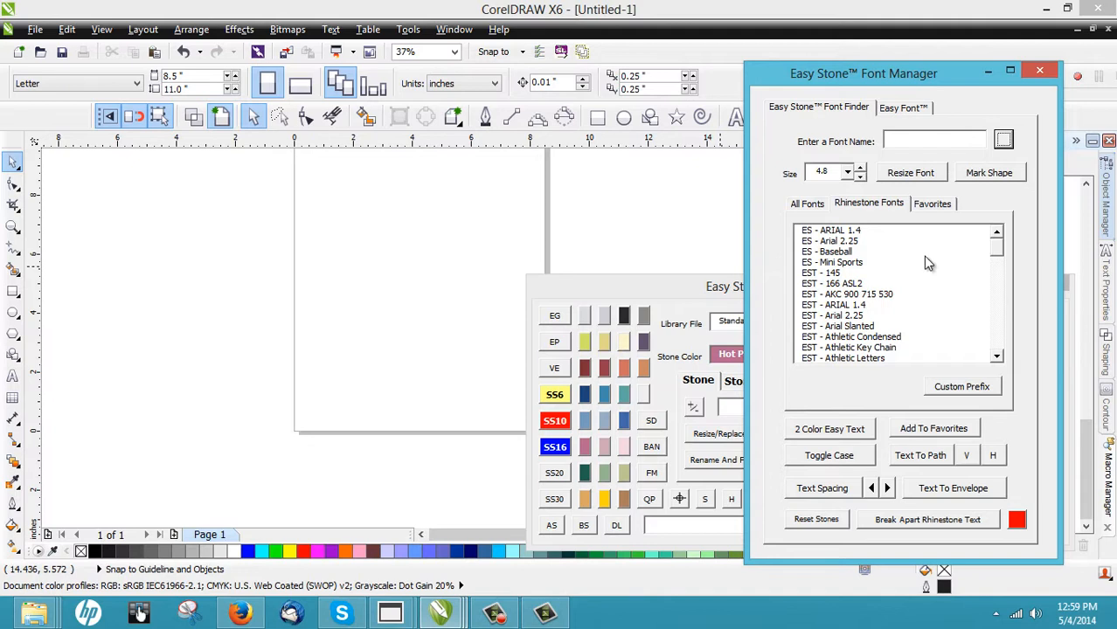
Look through the rhinestone fonts and their name prefixes, and compare them with the list of all installed fonts.
left_click_drag(1001, 254, 997, 330)
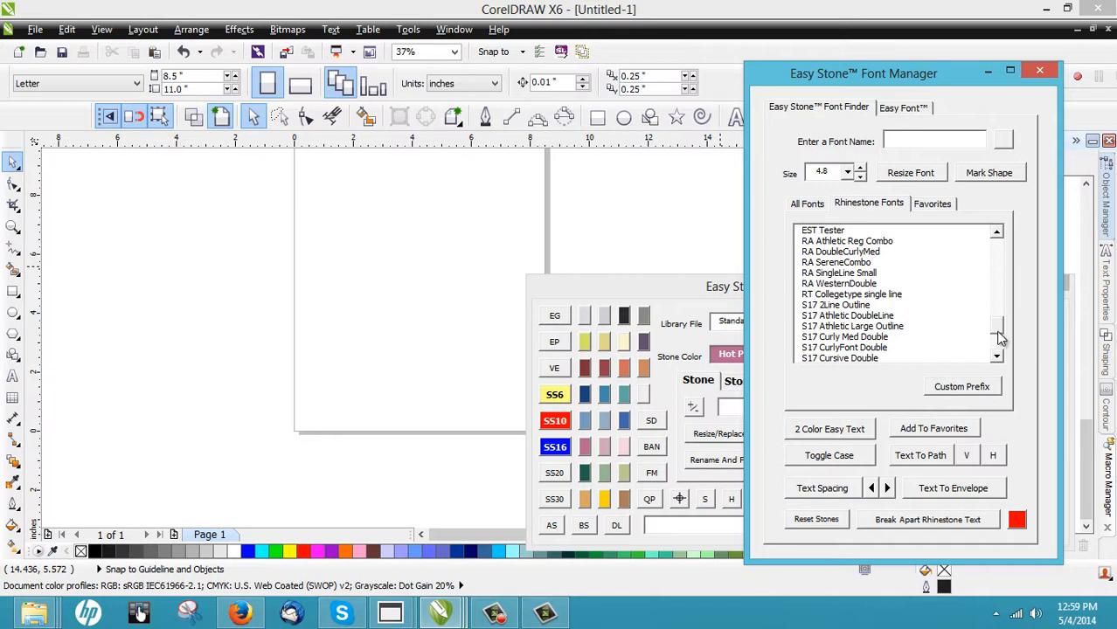
left_click_drag(997, 332, 1005, 237)
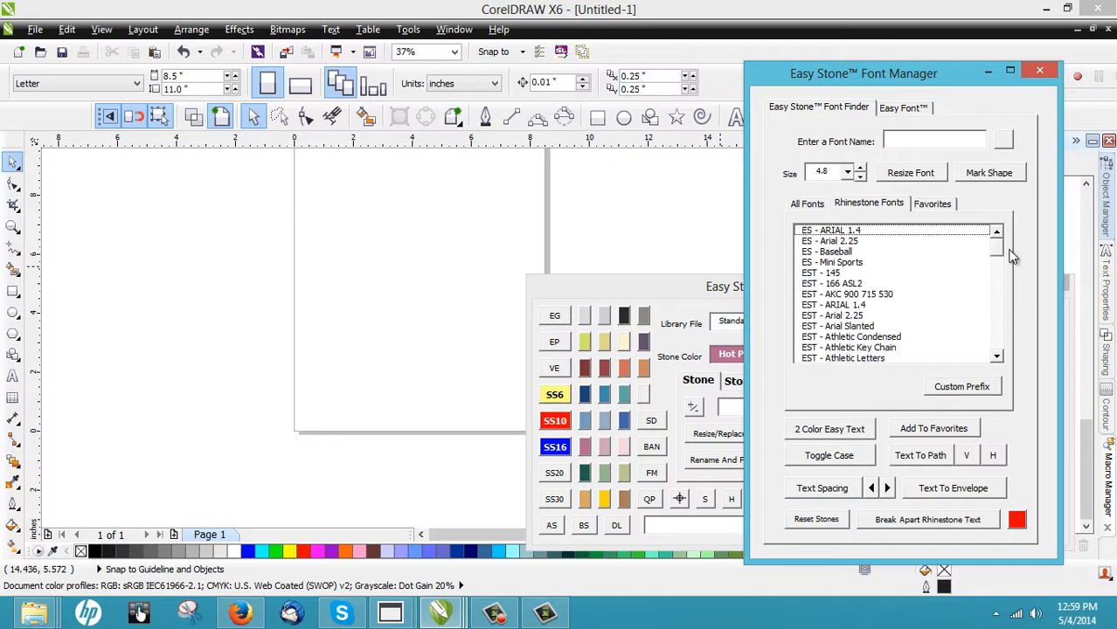
left_click(823, 273)
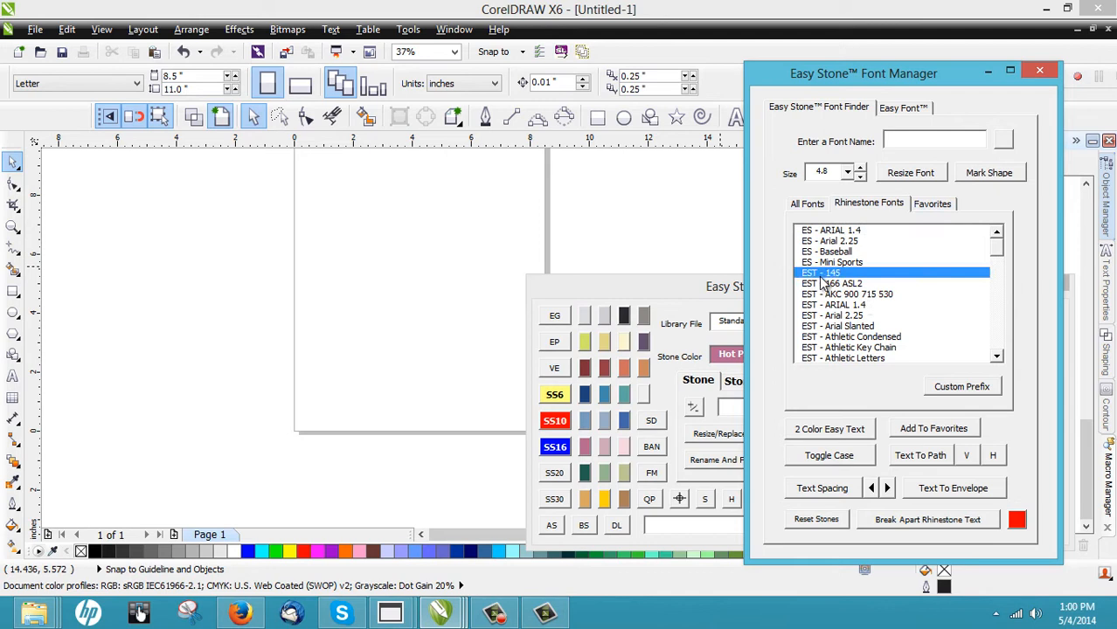
left_click(846, 294)
left_click(846, 285)
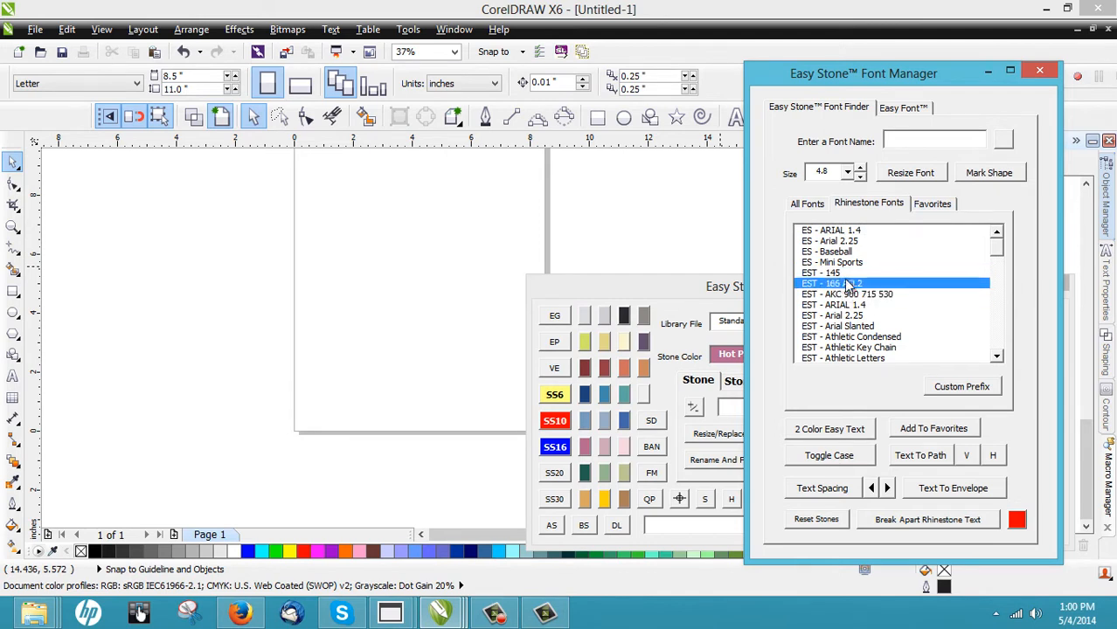
left_click(835, 274)
left_click(841, 285)
left_click(841, 296)
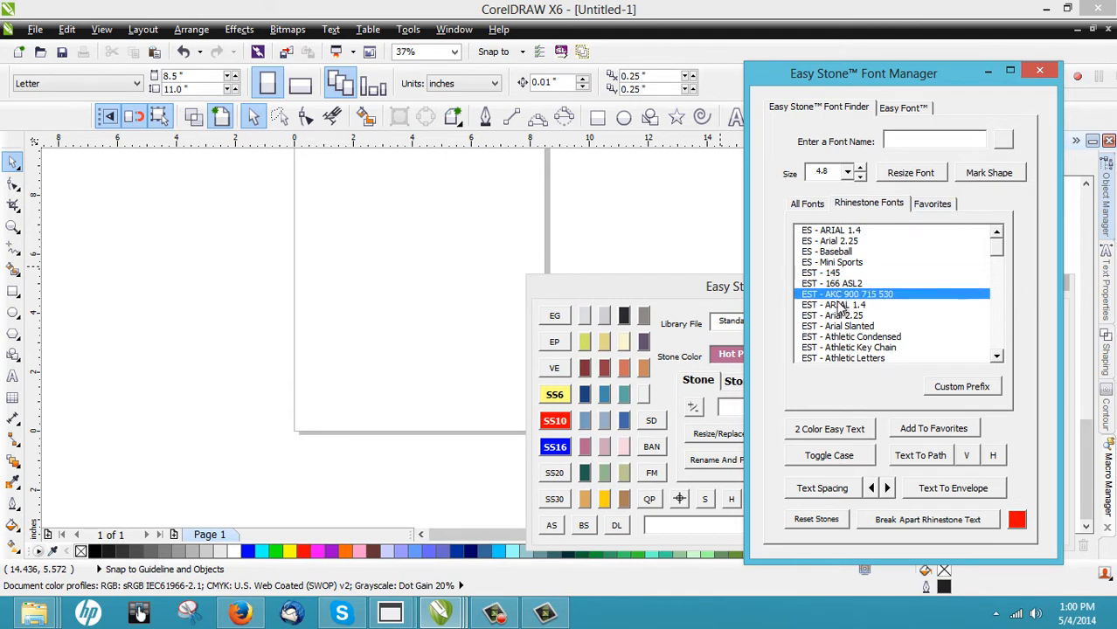
left_click(860, 328)
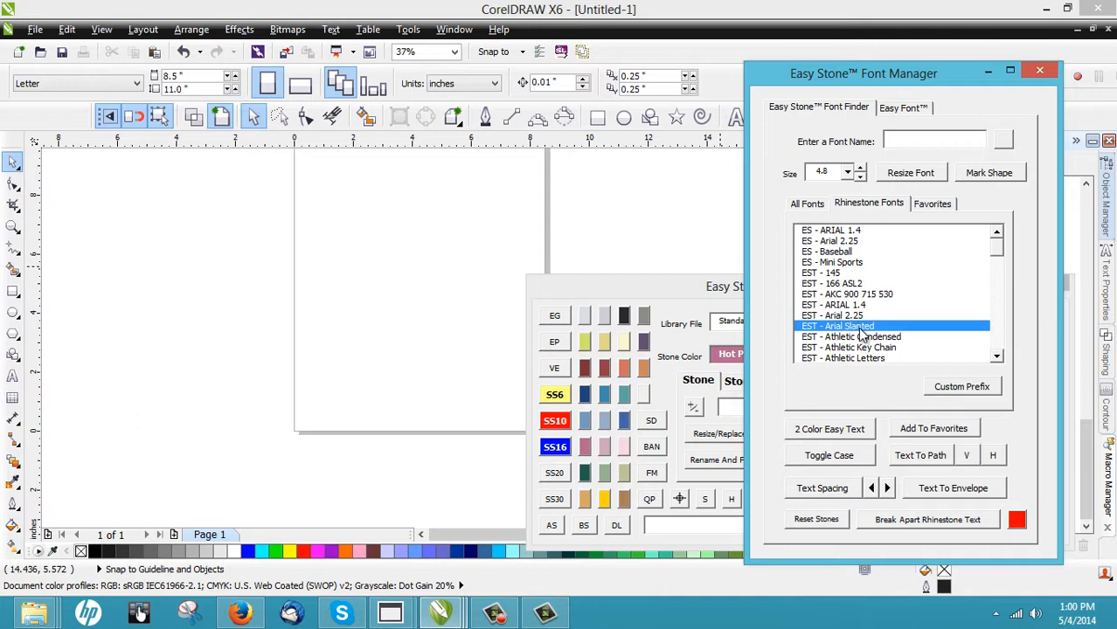
left_click(838, 347)
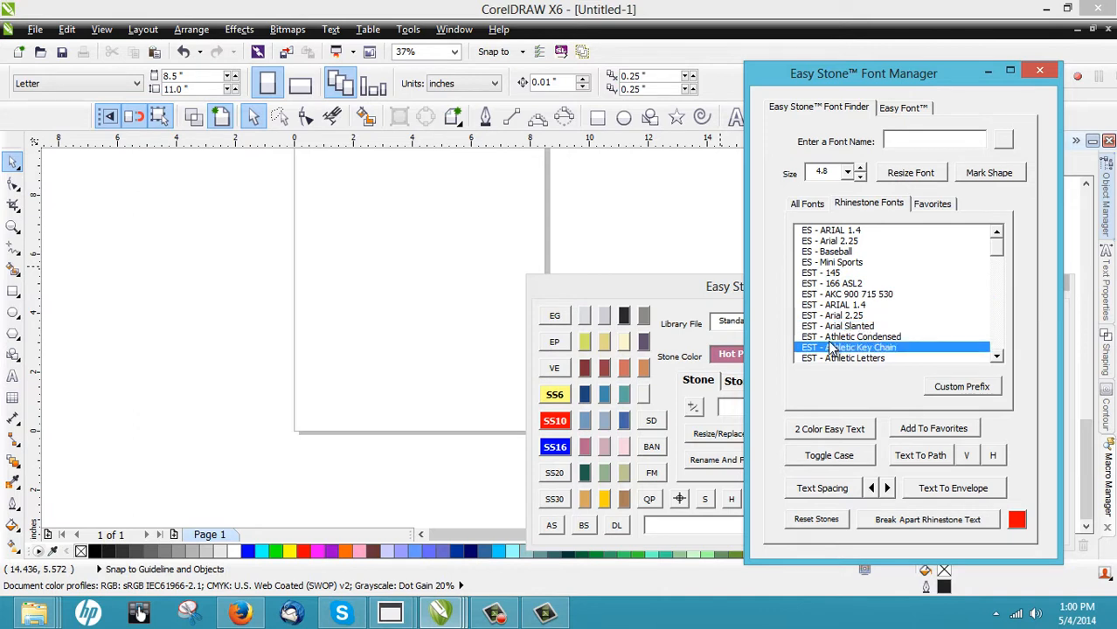
left_click(835, 328)
left_click(835, 274)
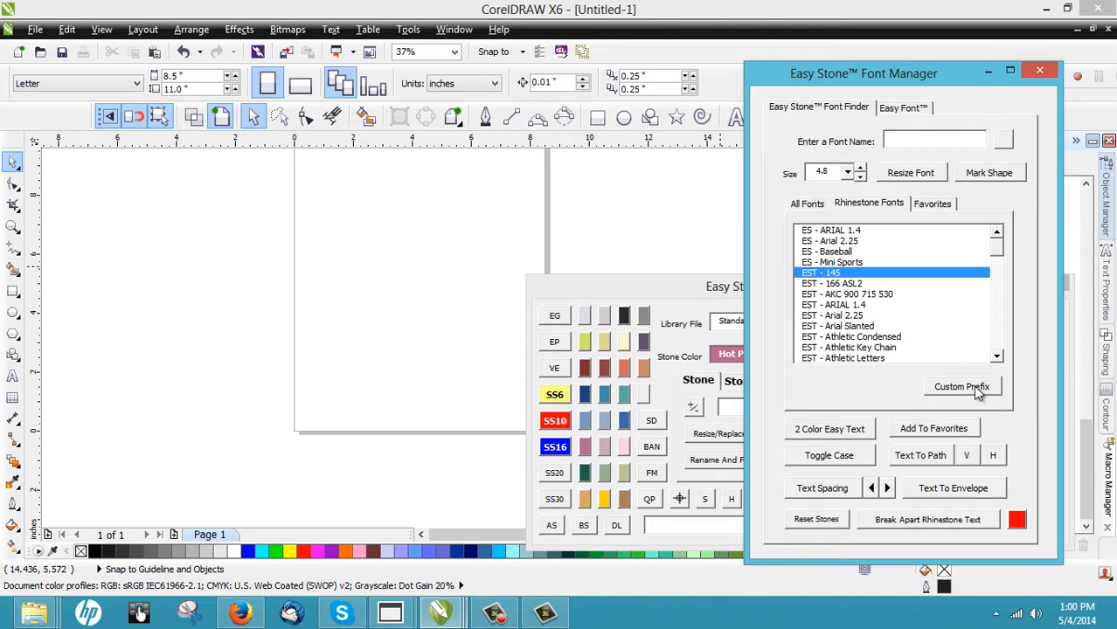
left_click(811, 204)
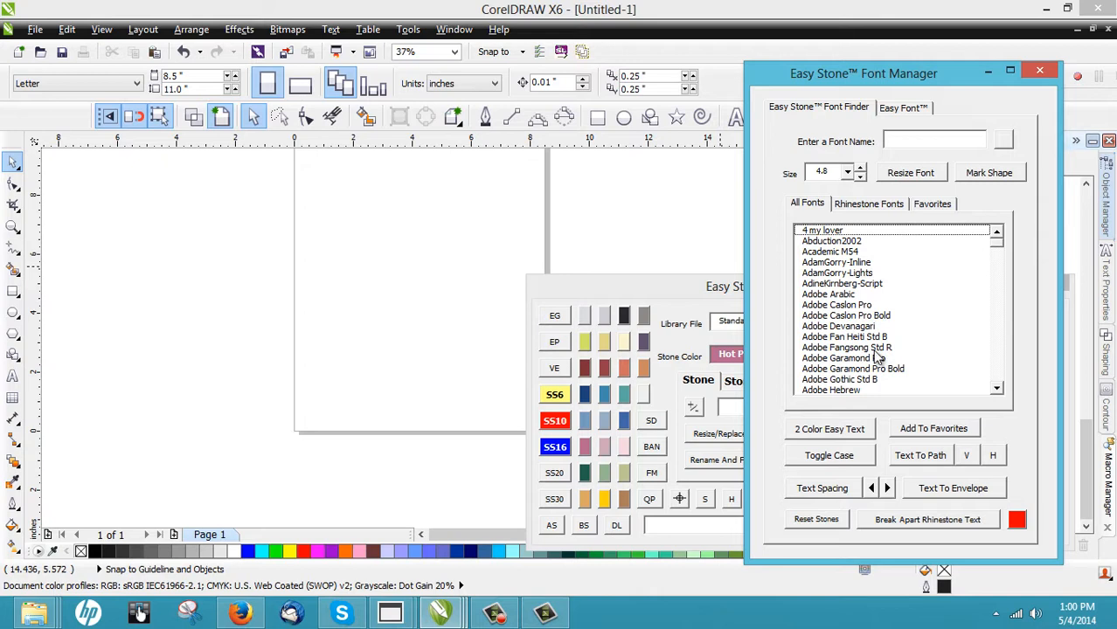
left_click(870, 206)
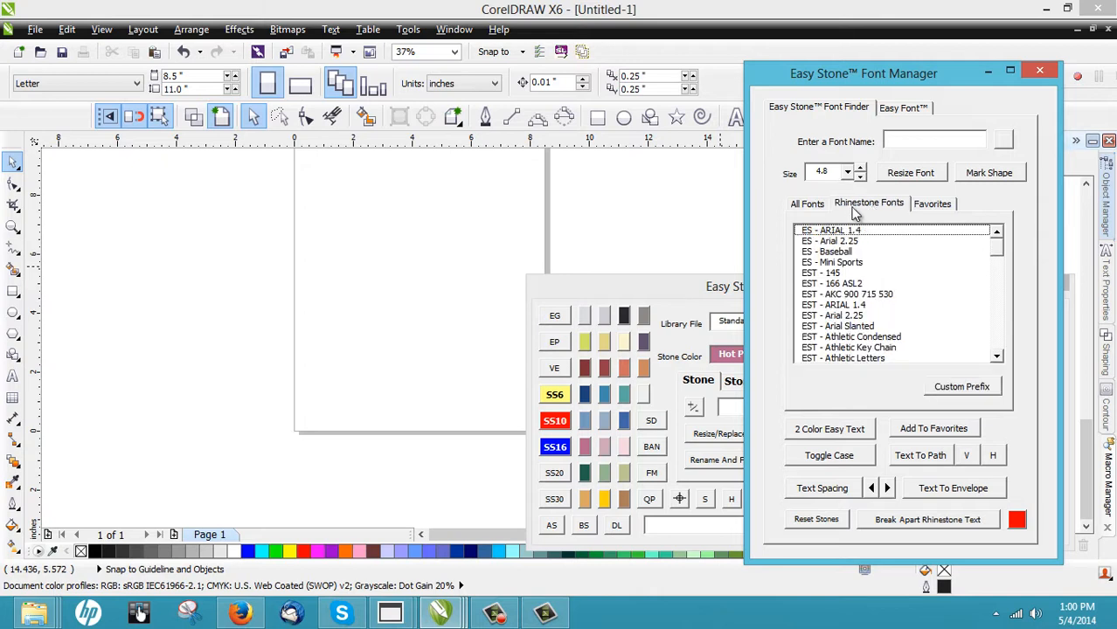
Set the font finder's custom prefixes to SR,HC,GST and save the settings.
left_click(934, 206)
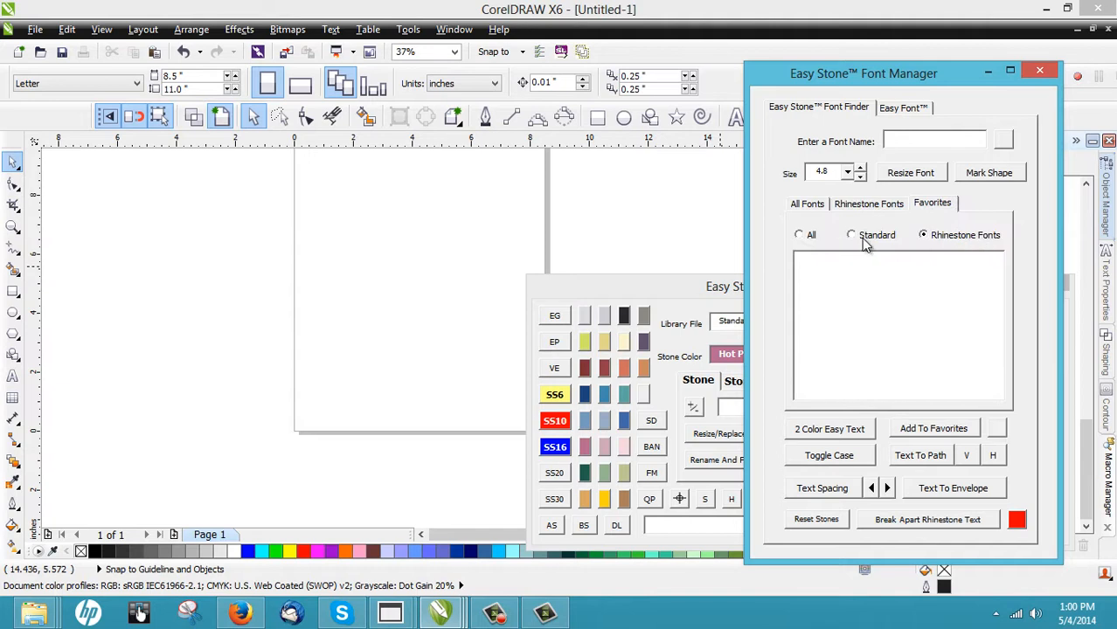
left_click(879, 206)
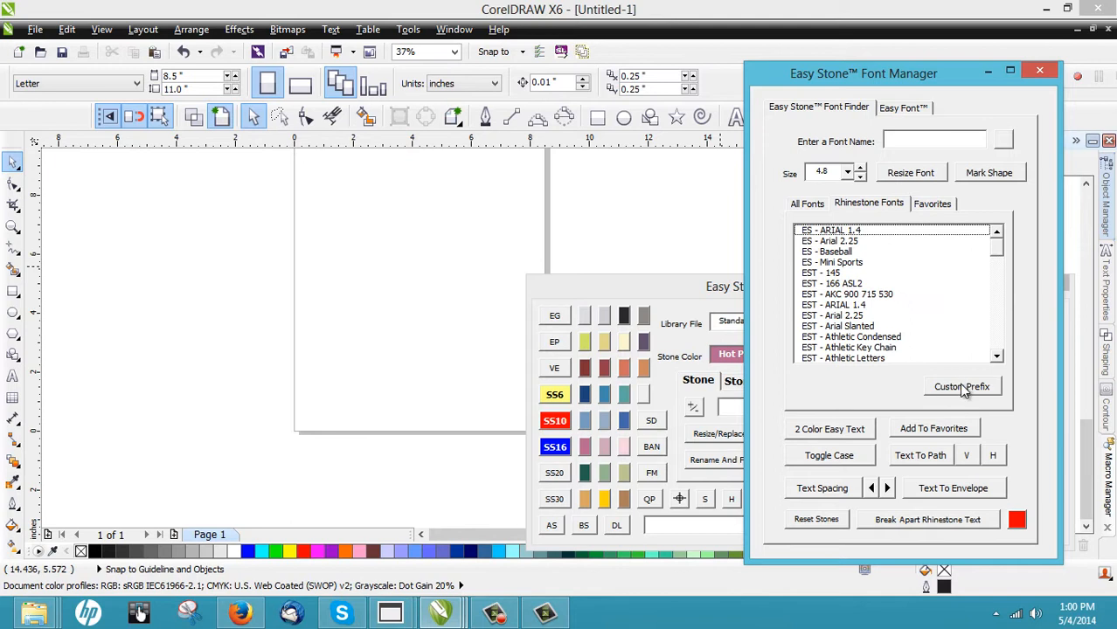
left_click(872, 203)
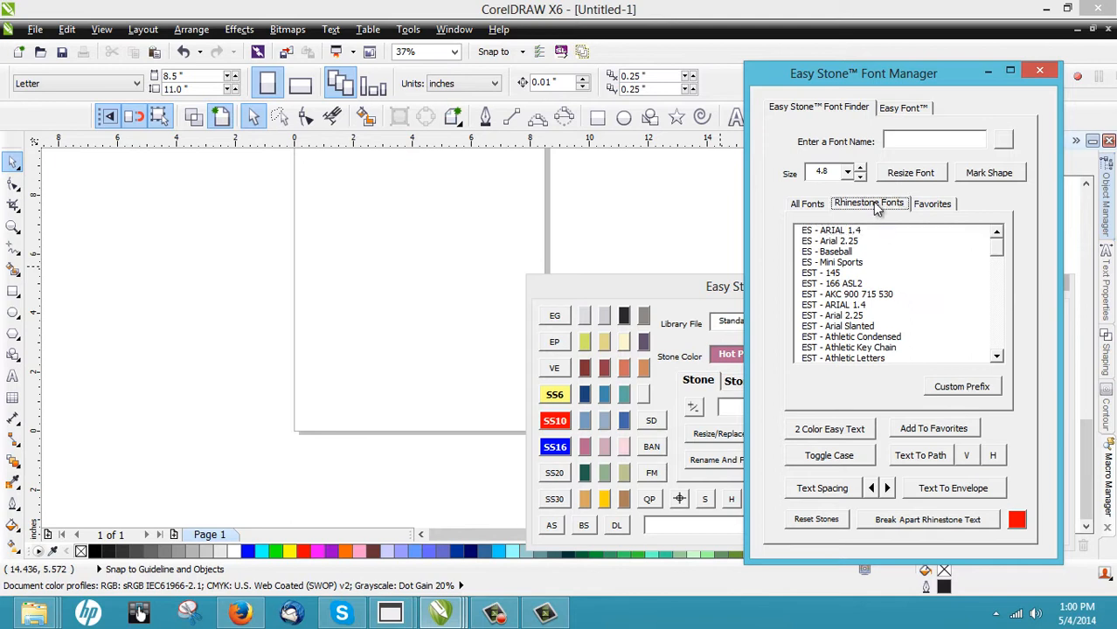
left_click(961, 387)
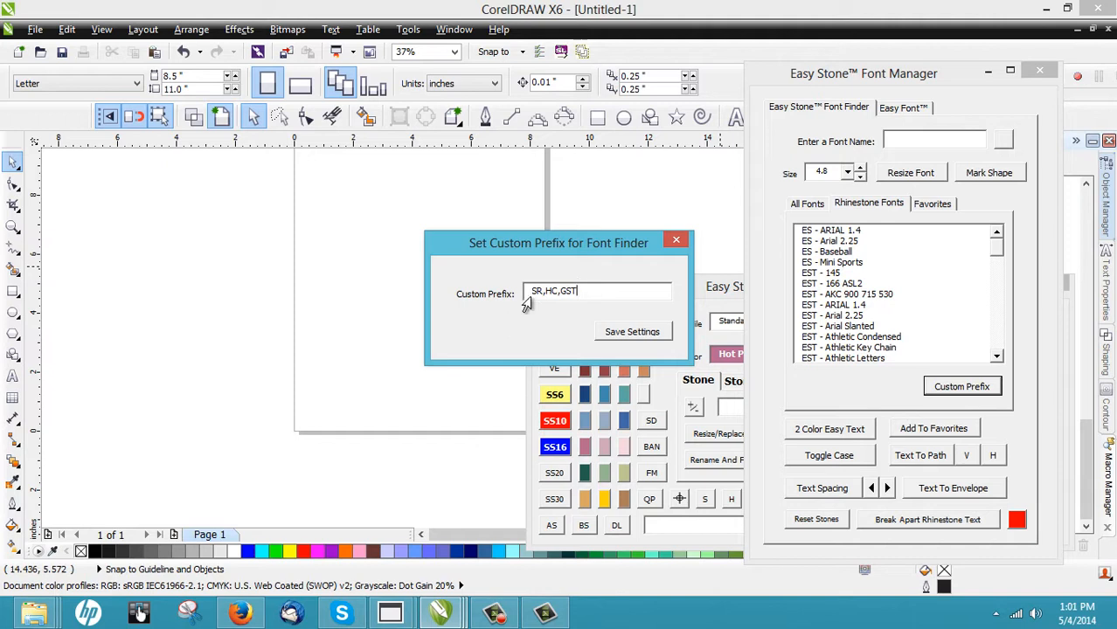
left_click(644, 333)
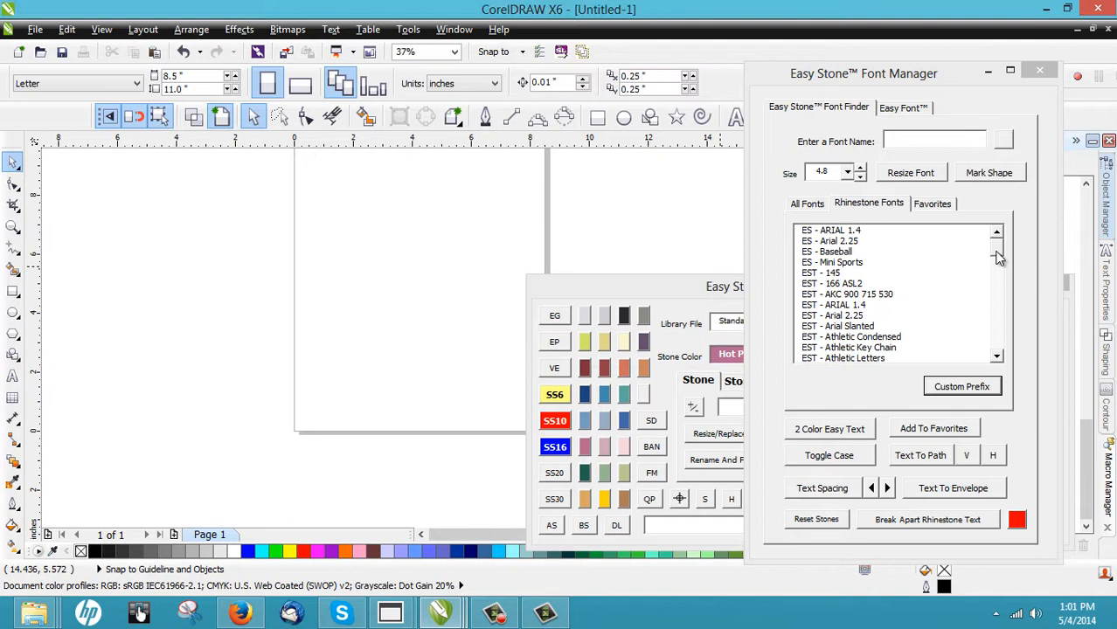
Reload the rhinestone font list and check it for fonts with the GST, HC and SR prefixes.
left_click_drag(997, 252, 1023, 349)
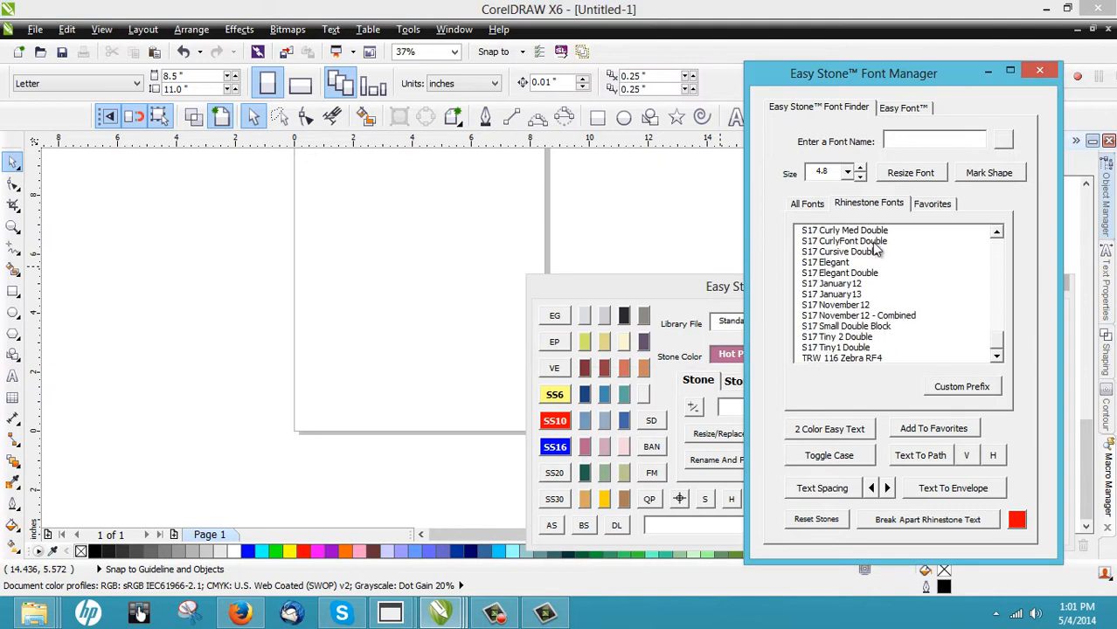
left_click(812, 208)
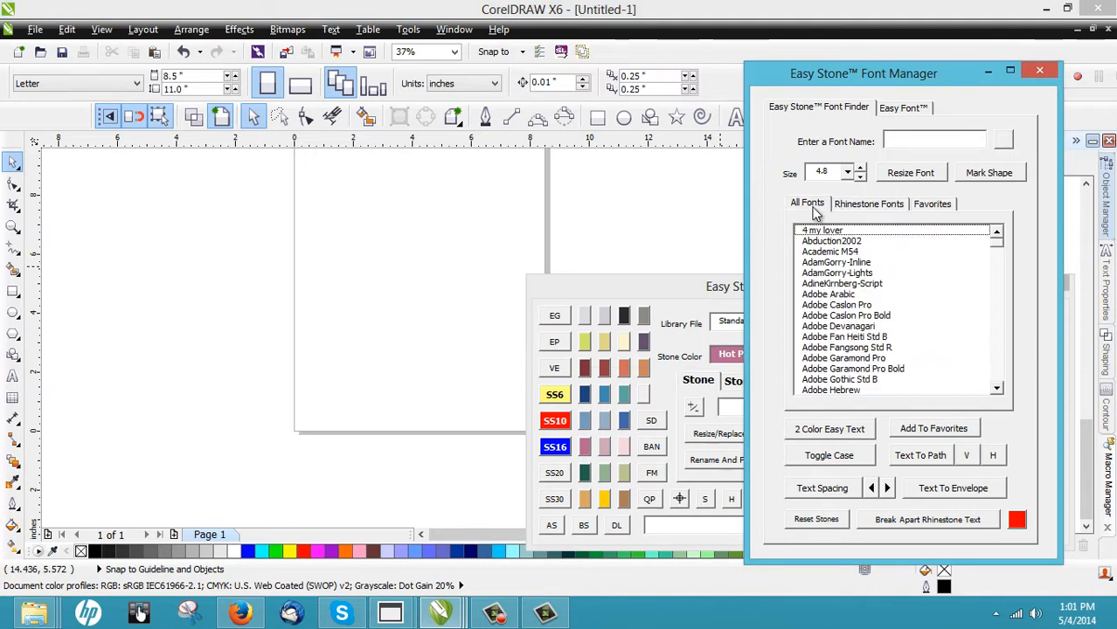
left_click(858, 206)
left_click_drag(992, 248, 999, 315)
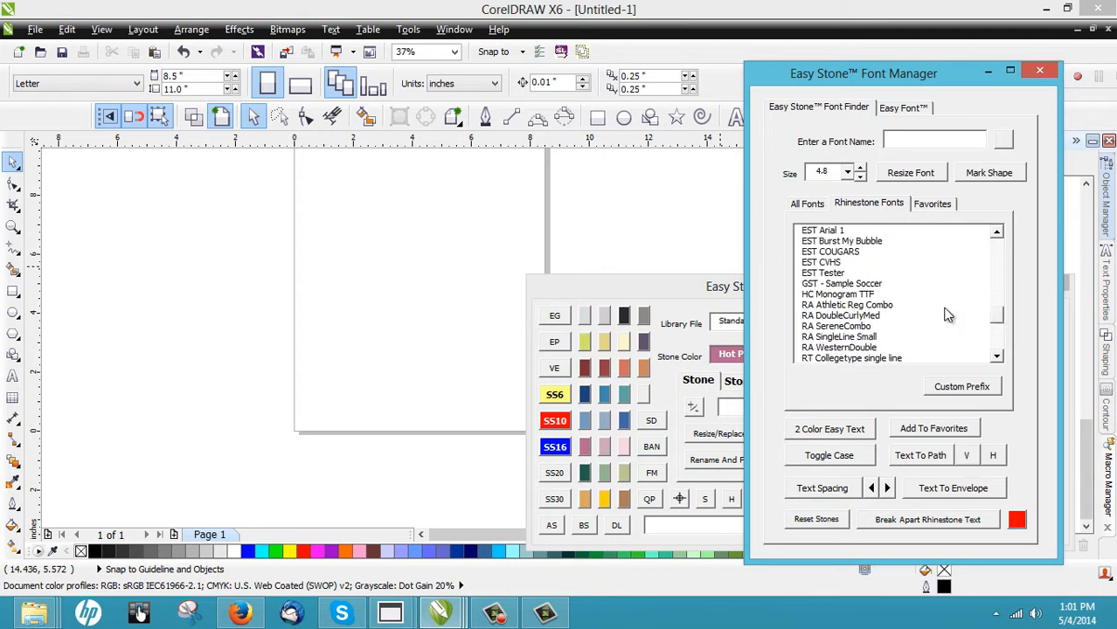
left_click(809, 284)
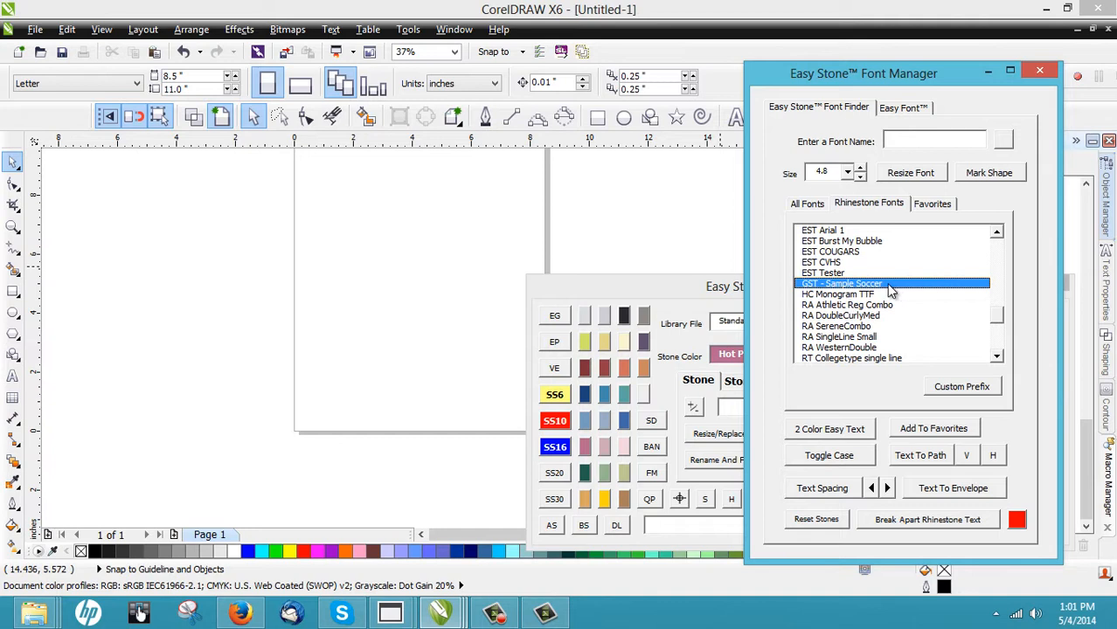
left_click(817, 296)
left_click_drag(999, 322, 1002, 349)
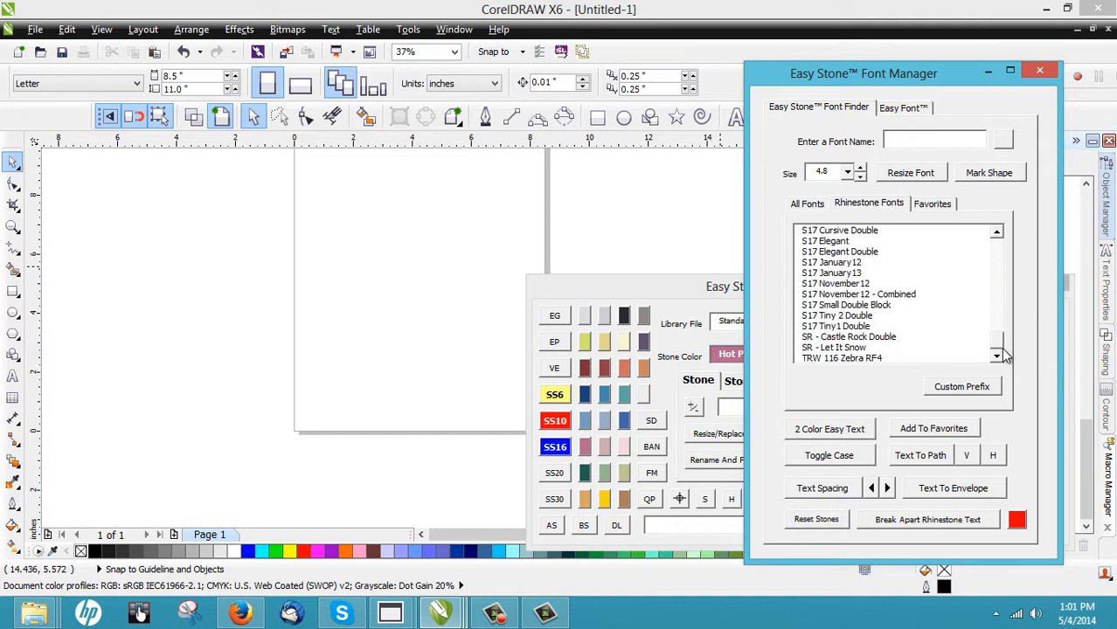
left_click(861, 339)
left_click(836, 350)
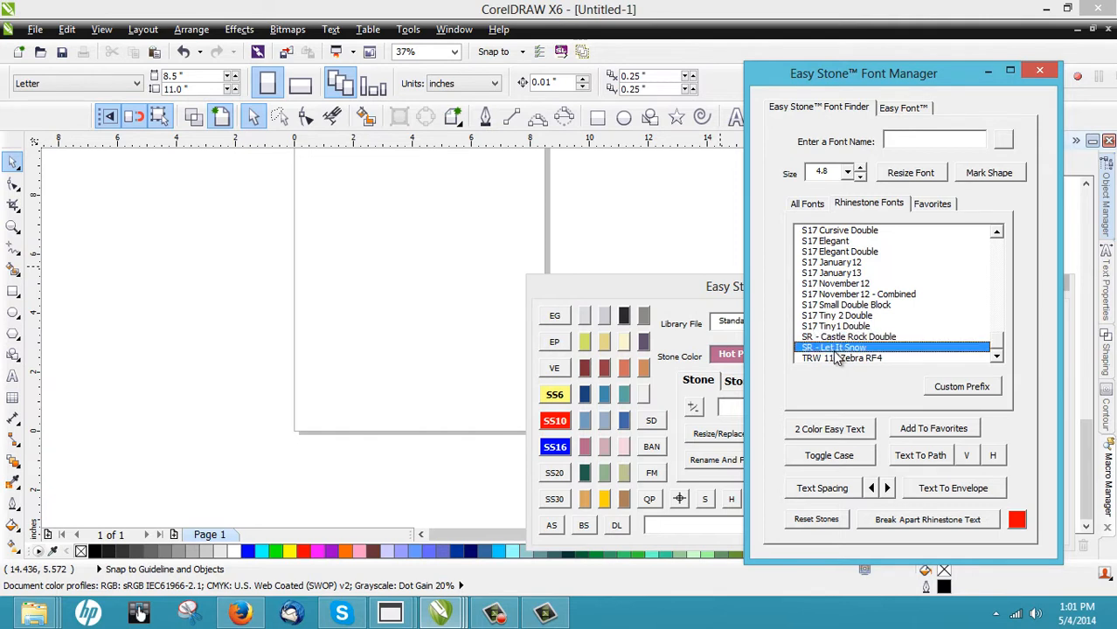
Draw an ellipse about 4.8 by 4.4 inches on the lower half of the page, slightly overlapping its left edge.
left_click(392, 363)
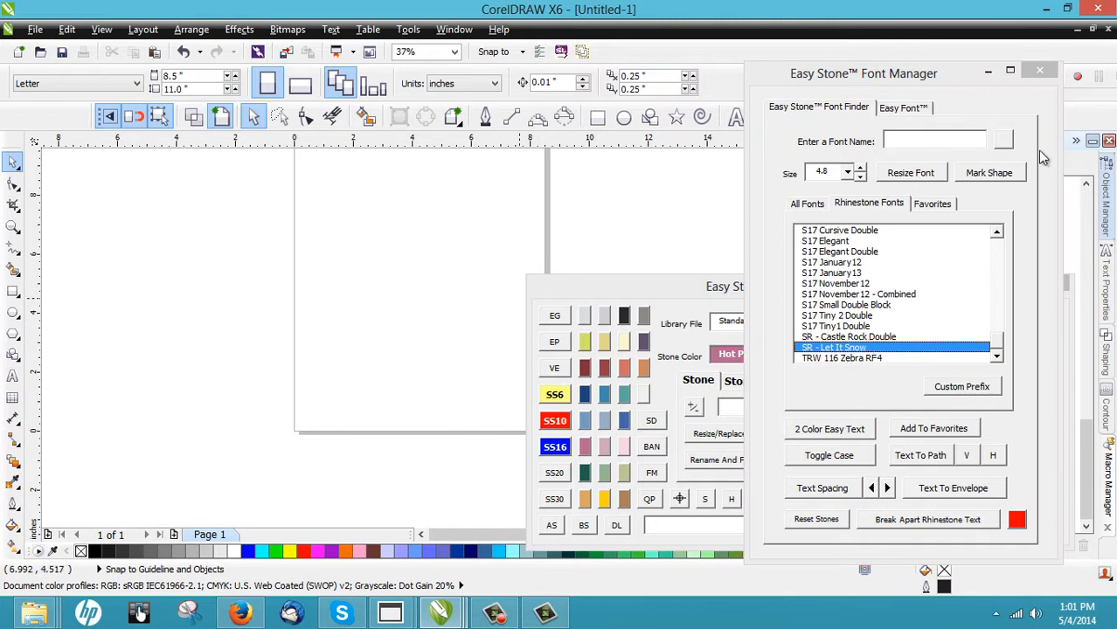
scroll(233, 253, "down", 1)
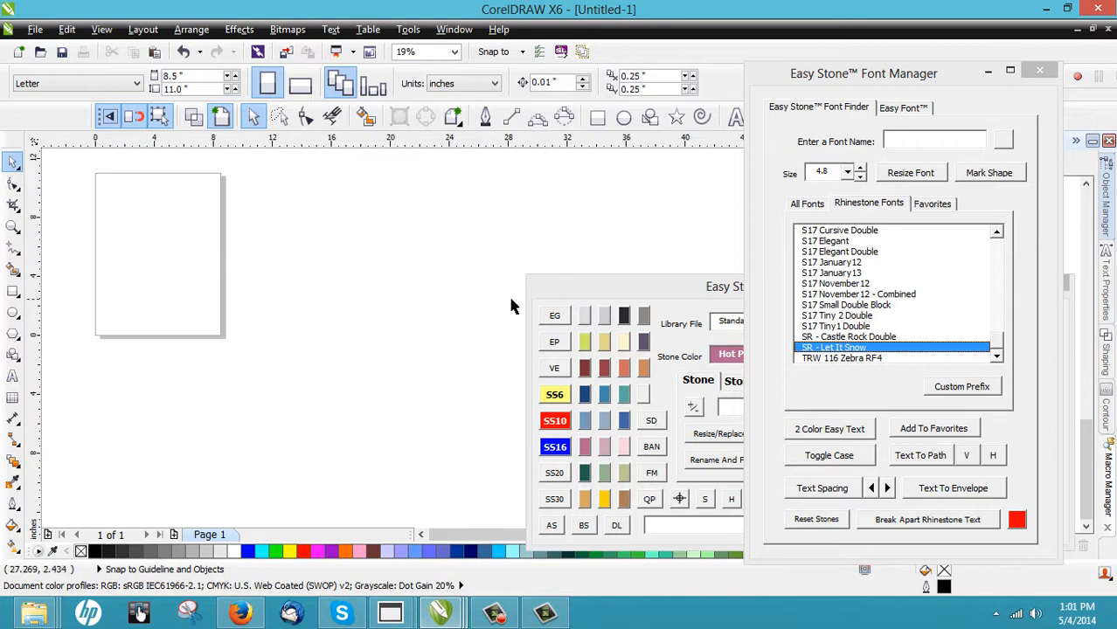
scroll(507, 301, "down", 1)
scroll(331, 269, "up", 1)
scroll(297, 254, "up", 1)
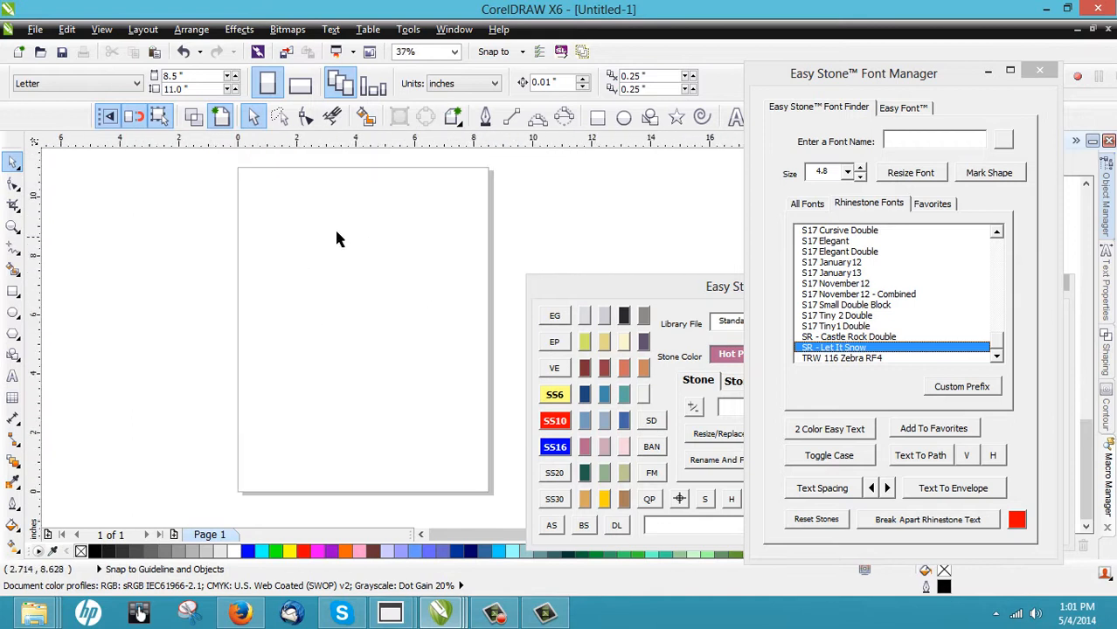
left_click(623, 117)
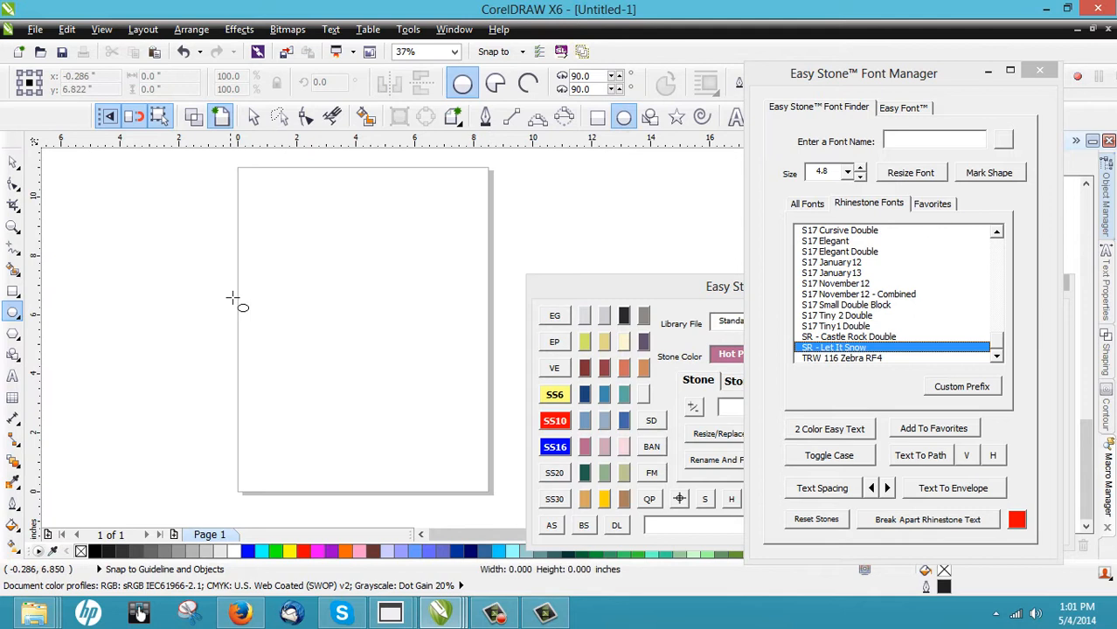
left_click_drag(231, 293, 371, 421)
Add the text EAGLES above the ellipse in the SR - Castle Rock Double font and enlarge it to about 5.9 inches wide.
left_click(734, 117)
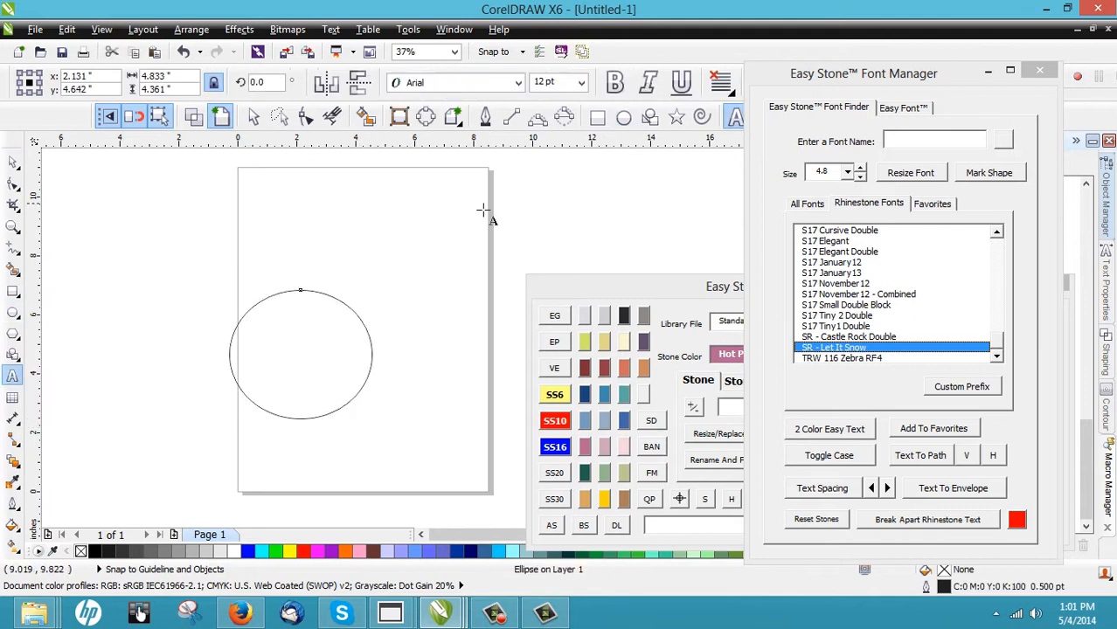
left_click(337, 240)
type("EAS")
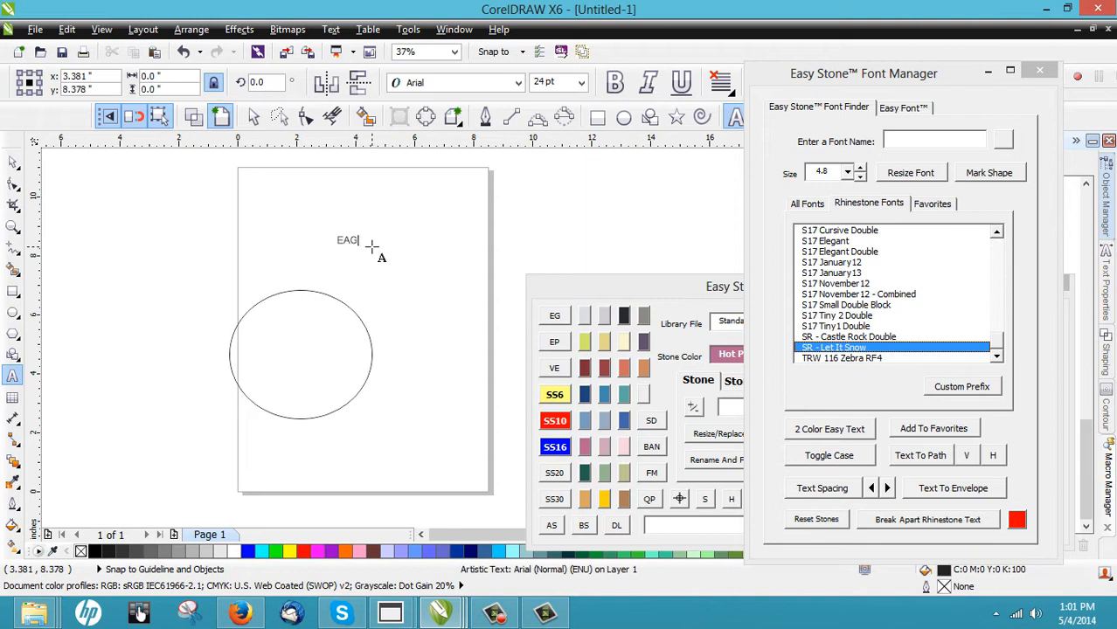
left_click(13, 162)
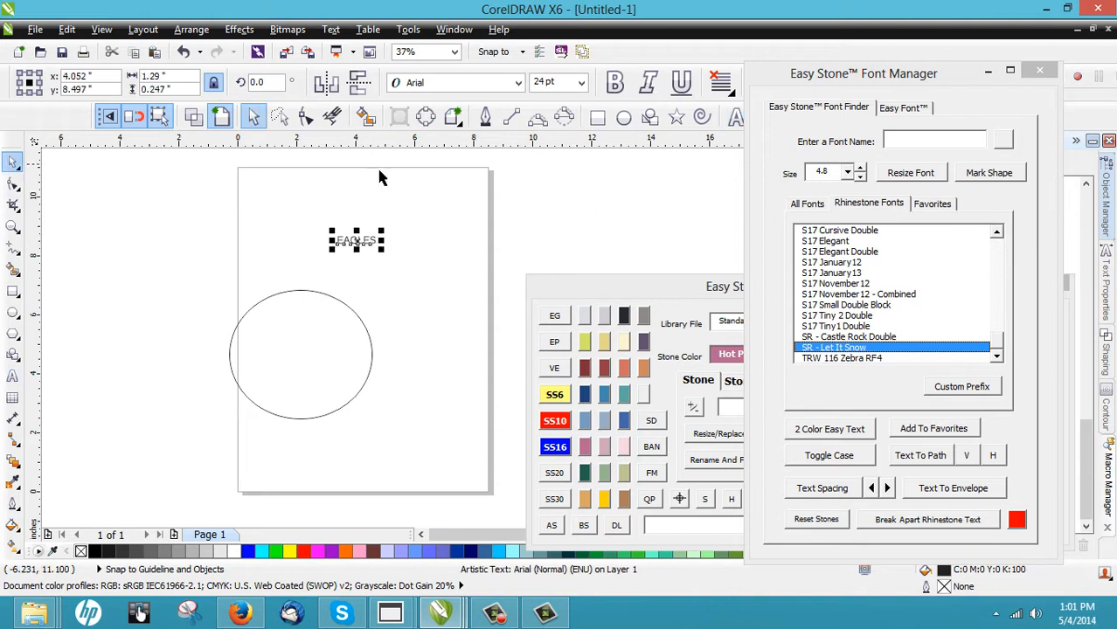
left_click(852, 337)
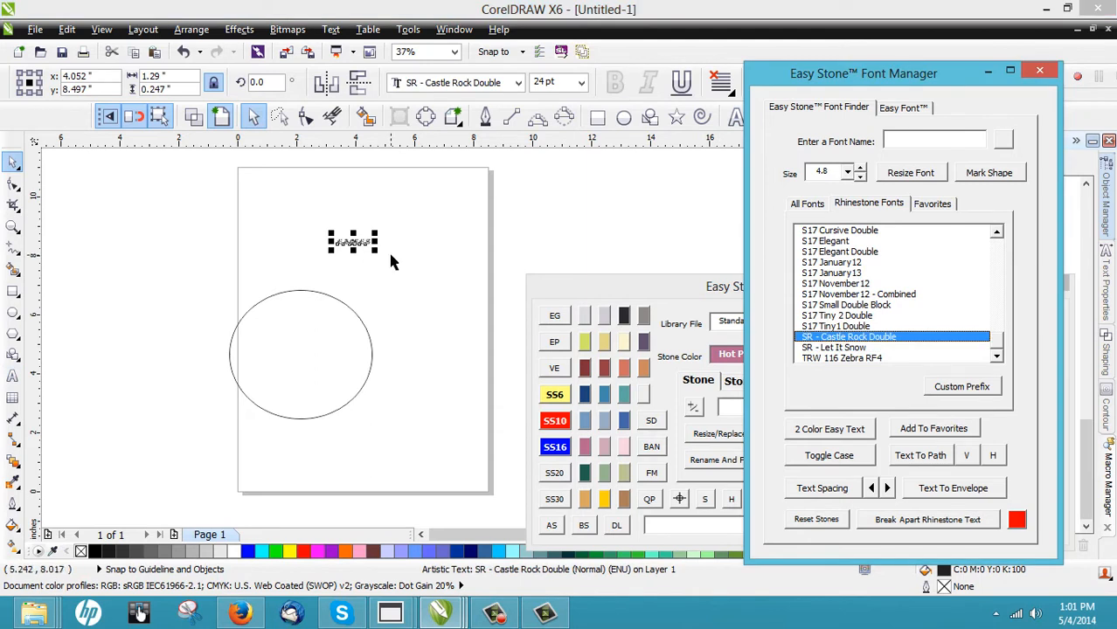
left_click_drag(375, 251, 516, 361)
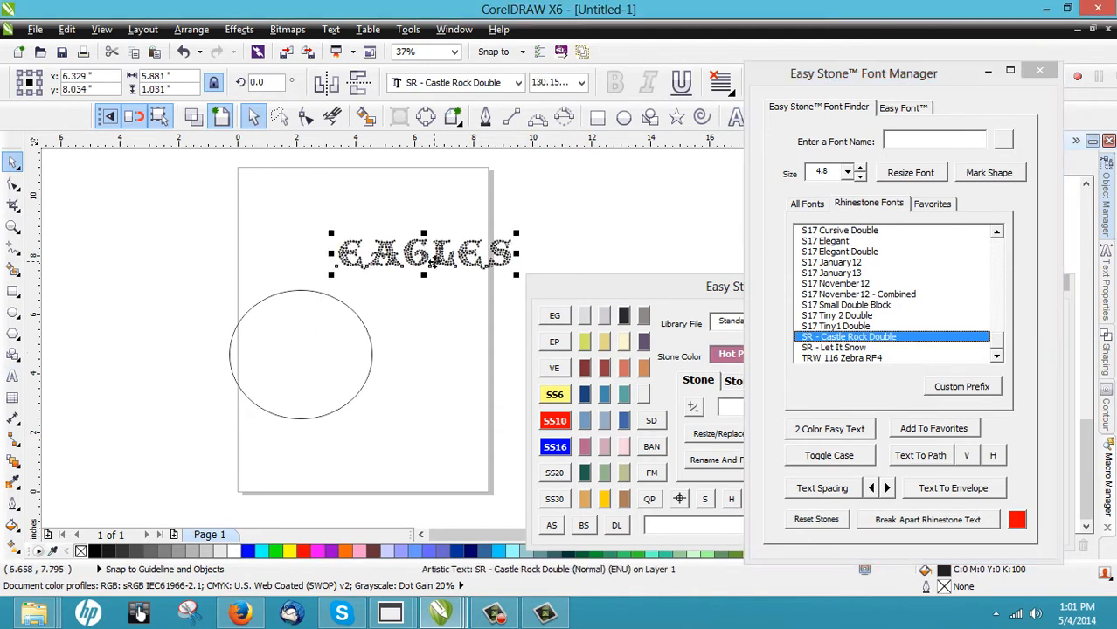
Fit the EAGLES text to the ellipse as its path.
left_click(336, 320)
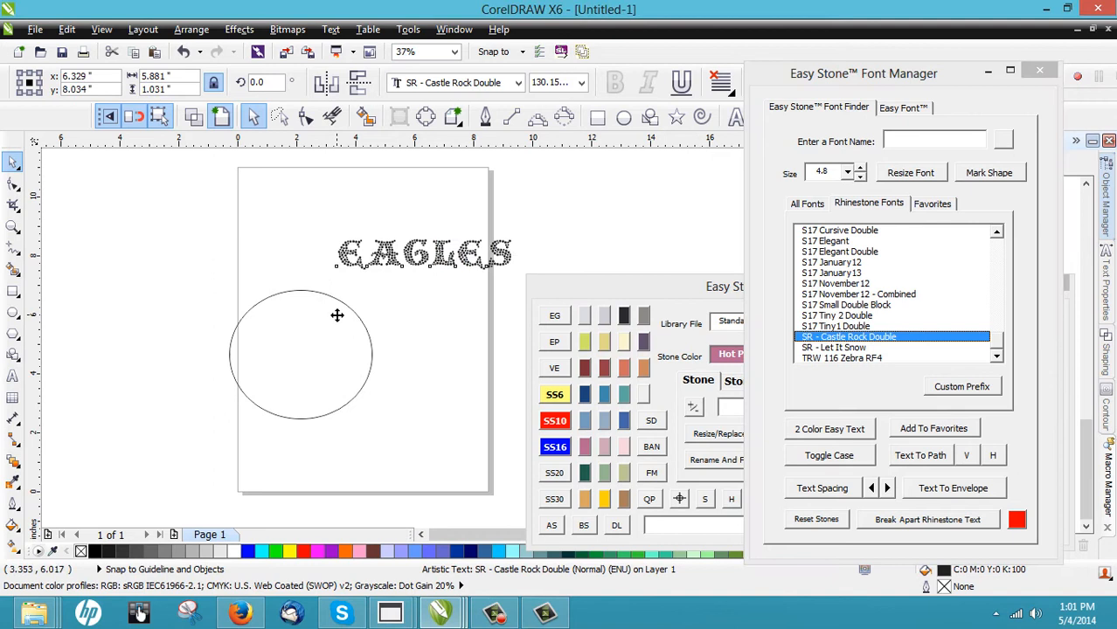
key("ctrl+a")
left_click(949, 456)
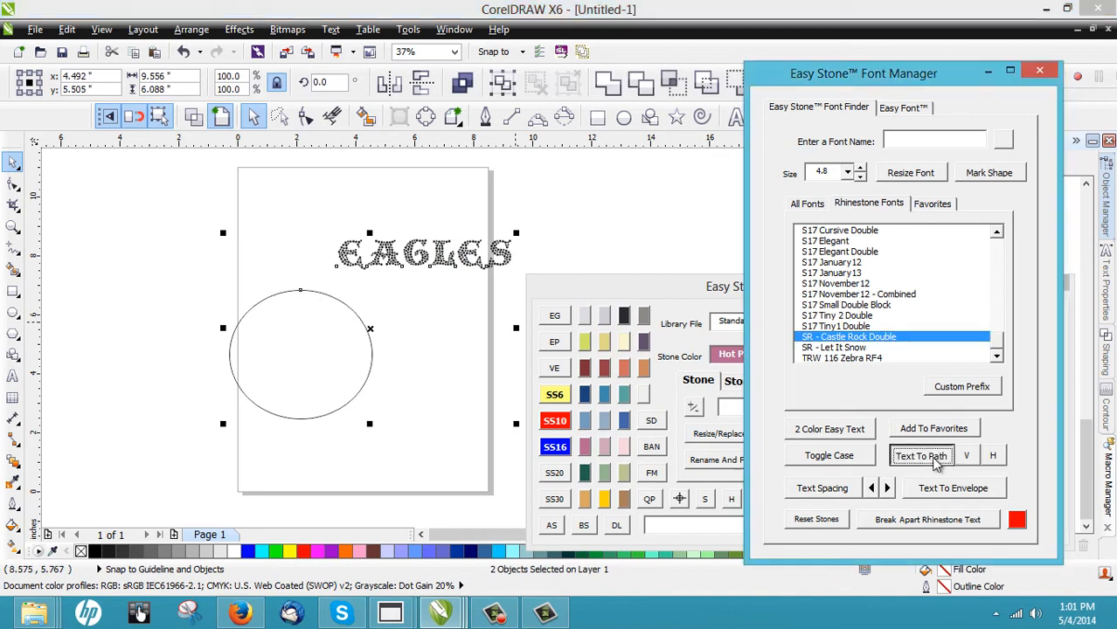
left_click(283, 316)
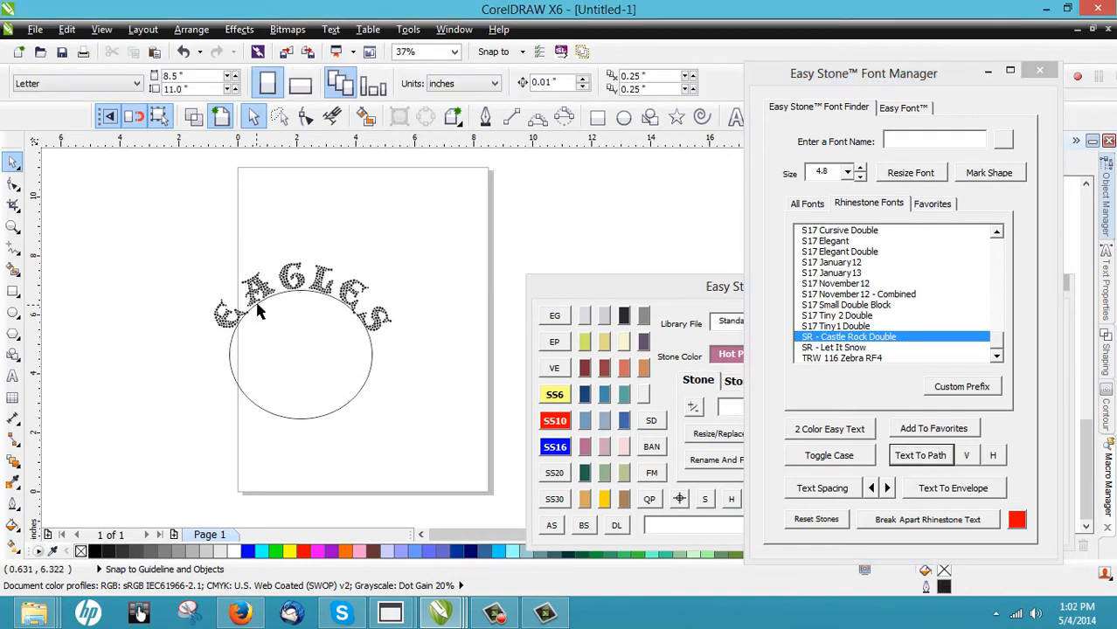
Break apart the curved EAGLES rhinestone text into individual stones, separate from the ellipse.
scroll(268, 307, "up", 2)
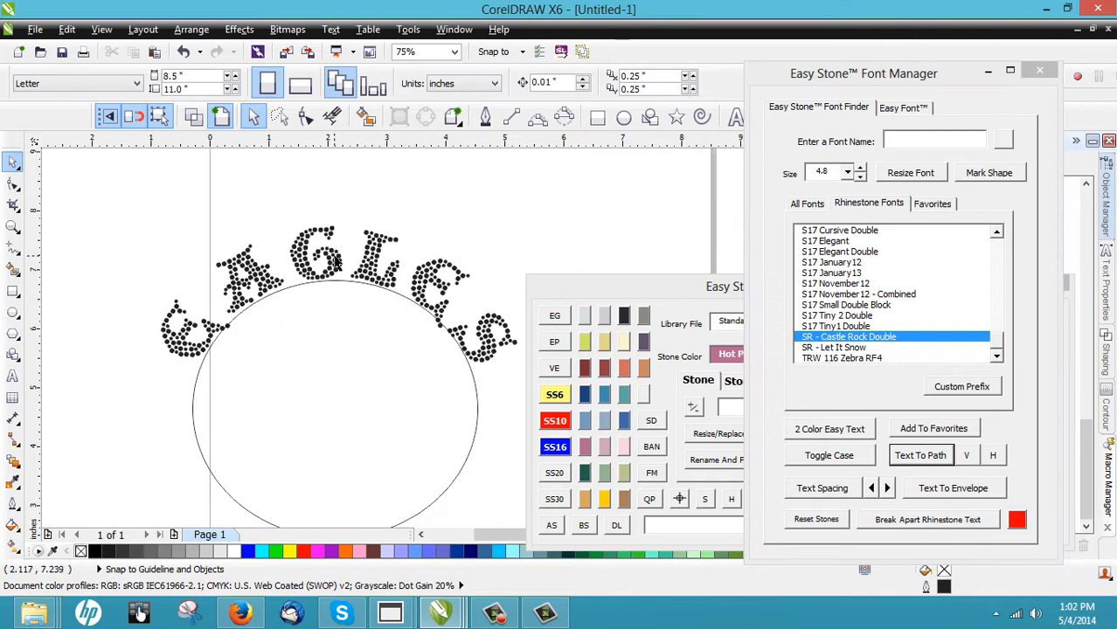
left_click(337, 261)
left_click(338, 260)
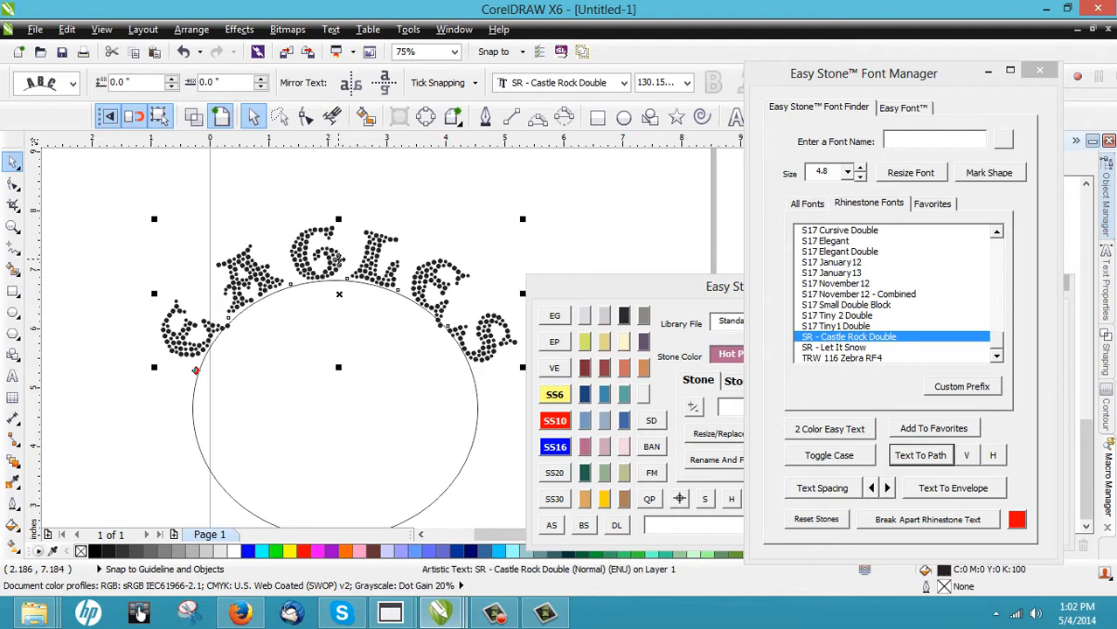
left_click(355, 191)
left_click(330, 252)
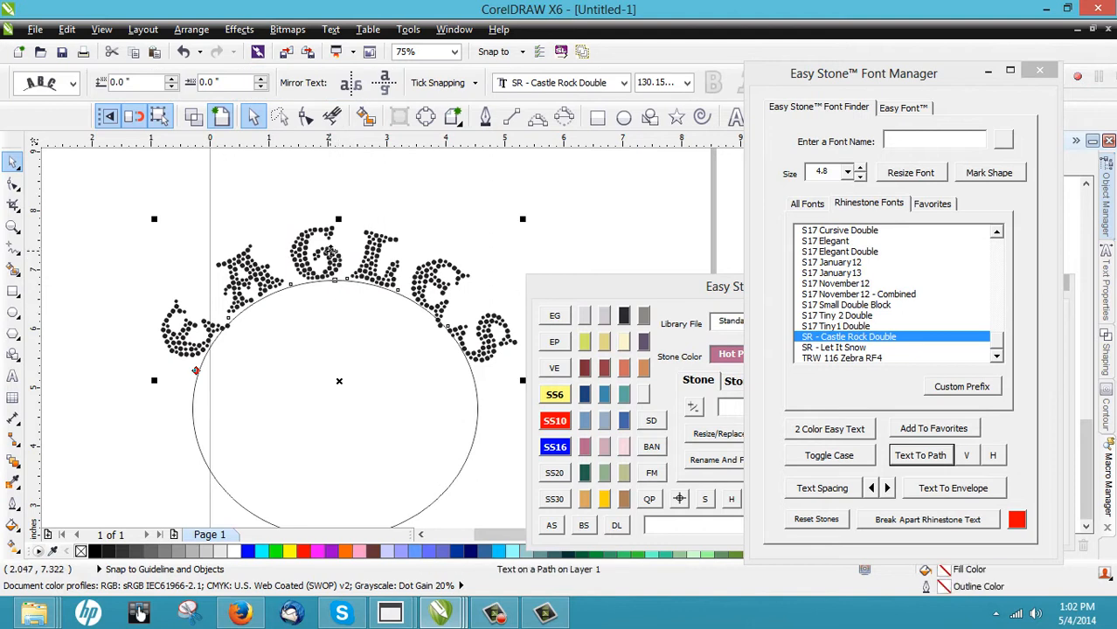
left_click(930, 520)
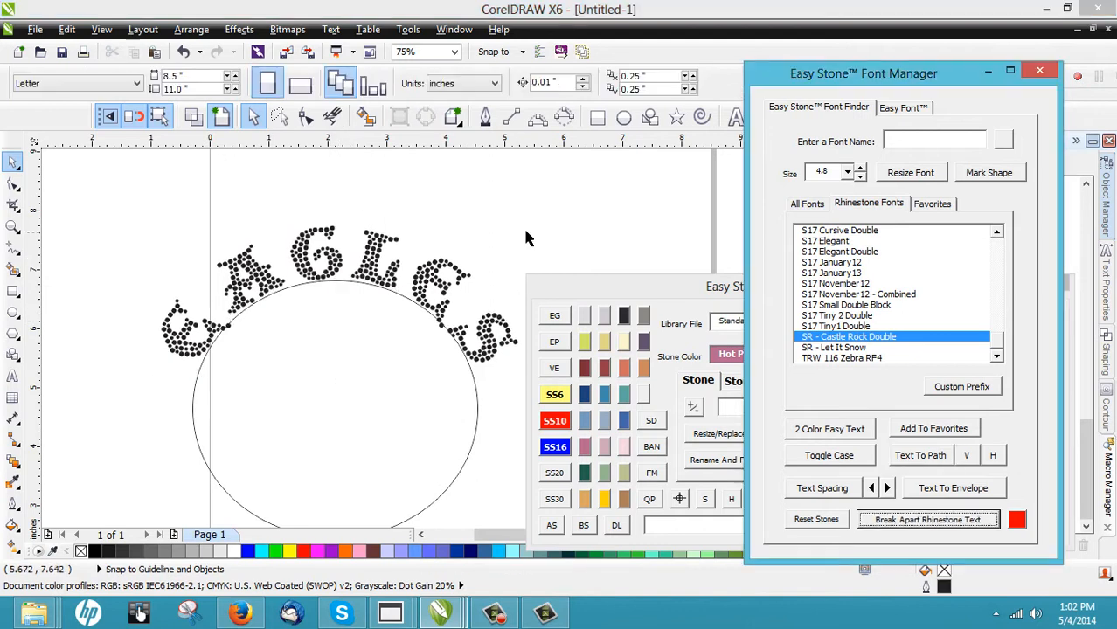
Try to resize all stones of the curved EAGLES text to size 3.4, using one of its stones as the marked shape.
left_click(394, 269)
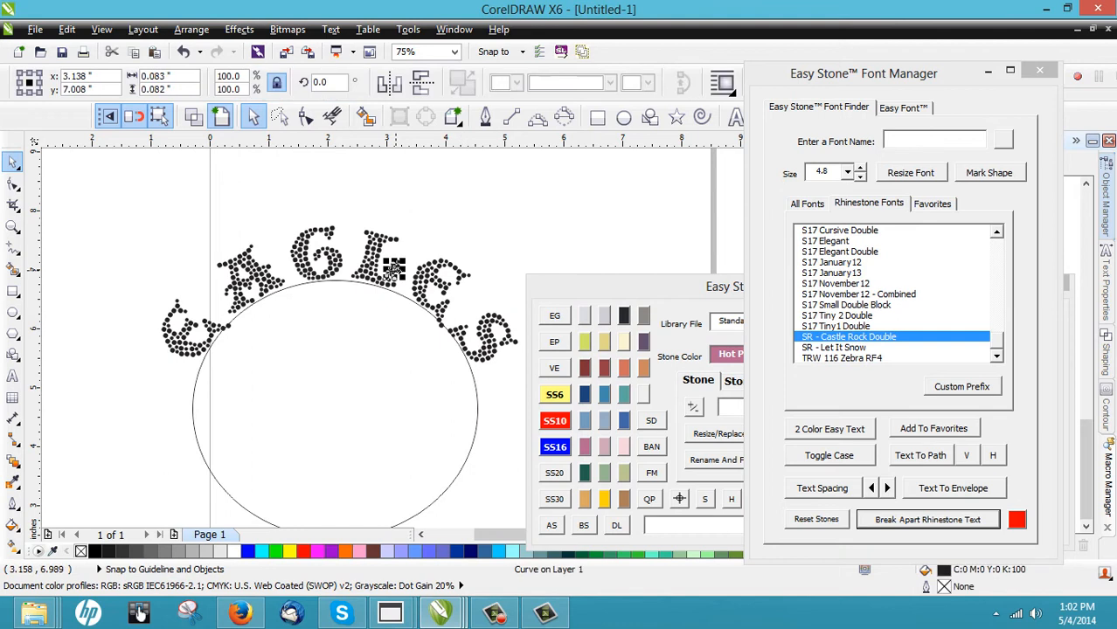
left_click(988, 172)
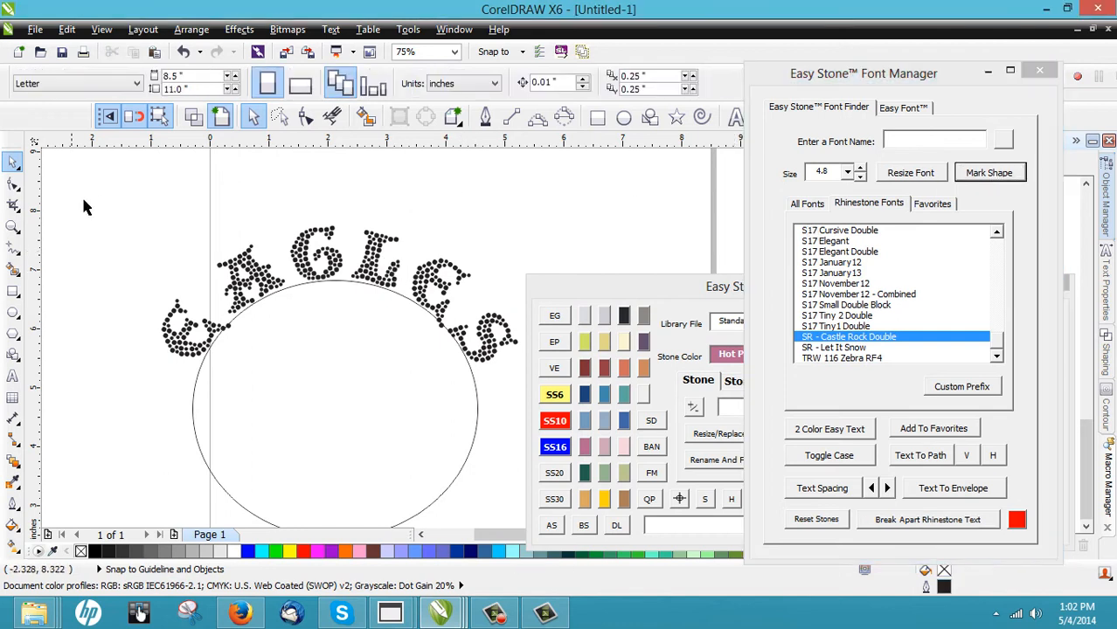
left_click_drag(77, 150, 643, 434)
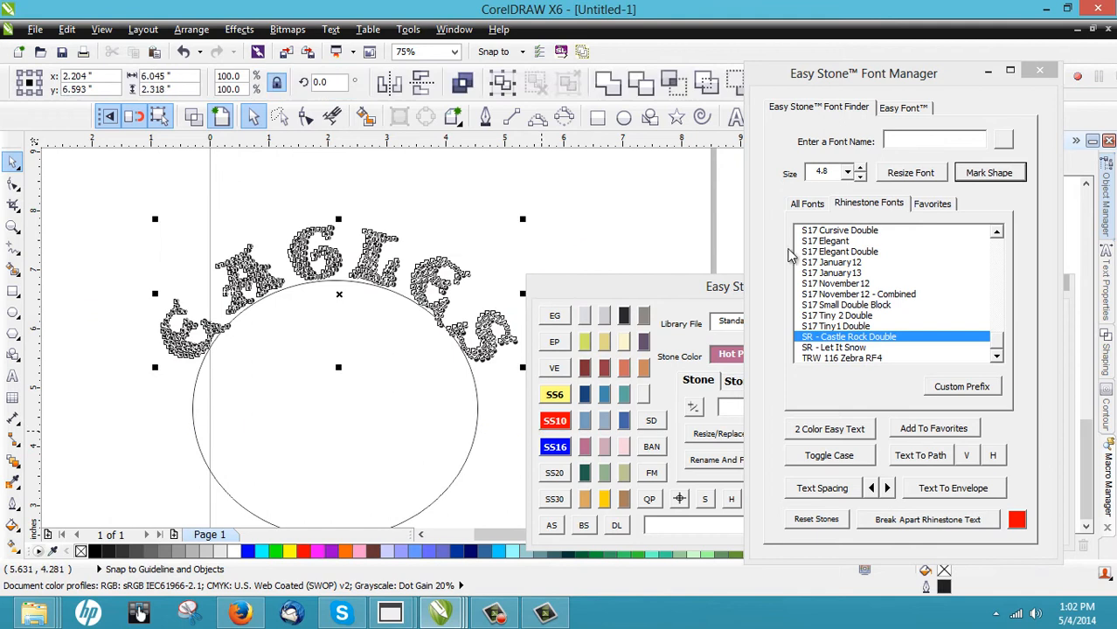
left_click(848, 173)
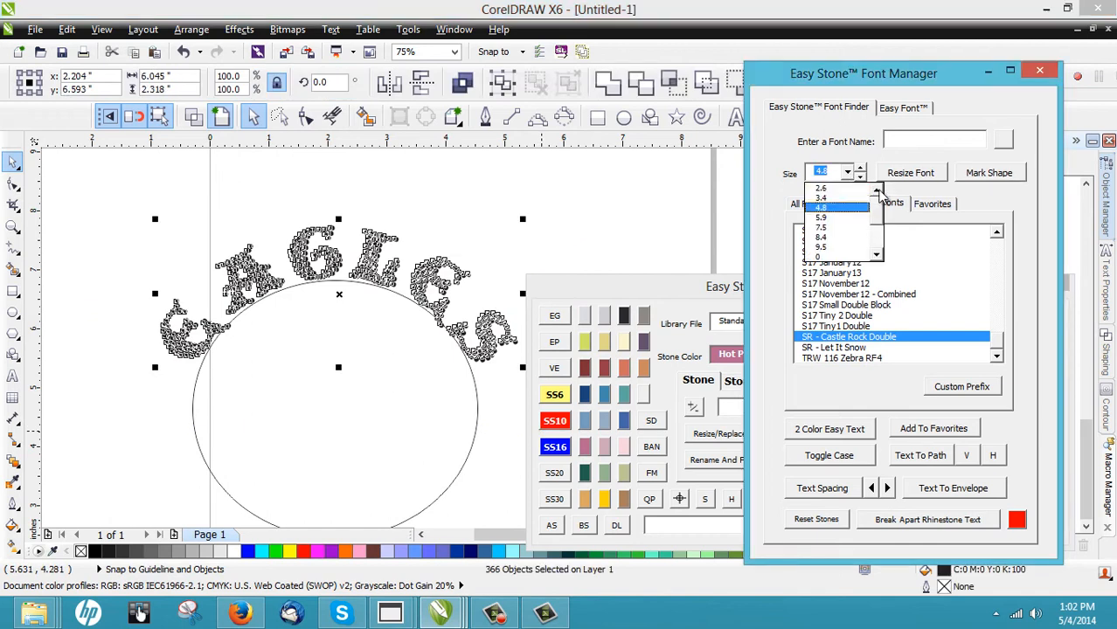
left_click(826, 198)
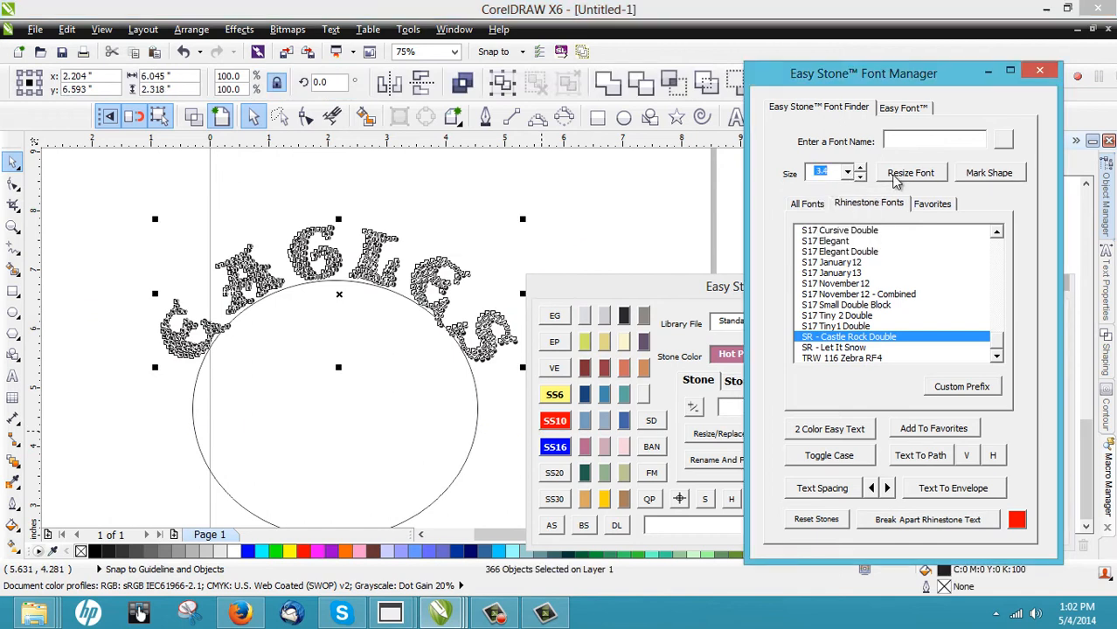
left_click(895, 176)
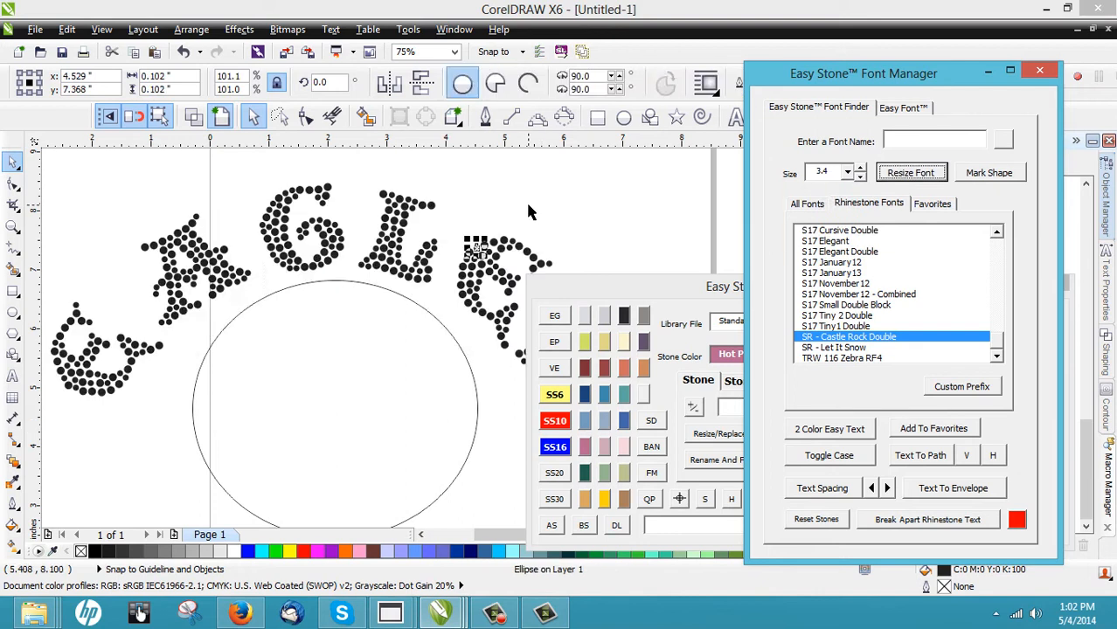
left_click(475, 188)
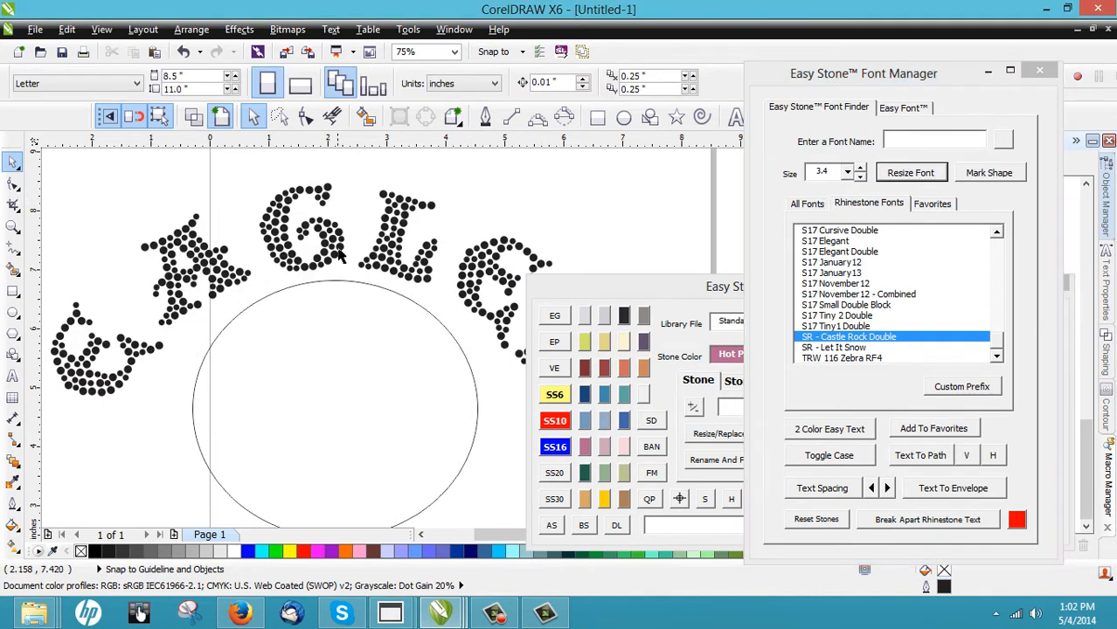
scroll(345, 260, "down", 2)
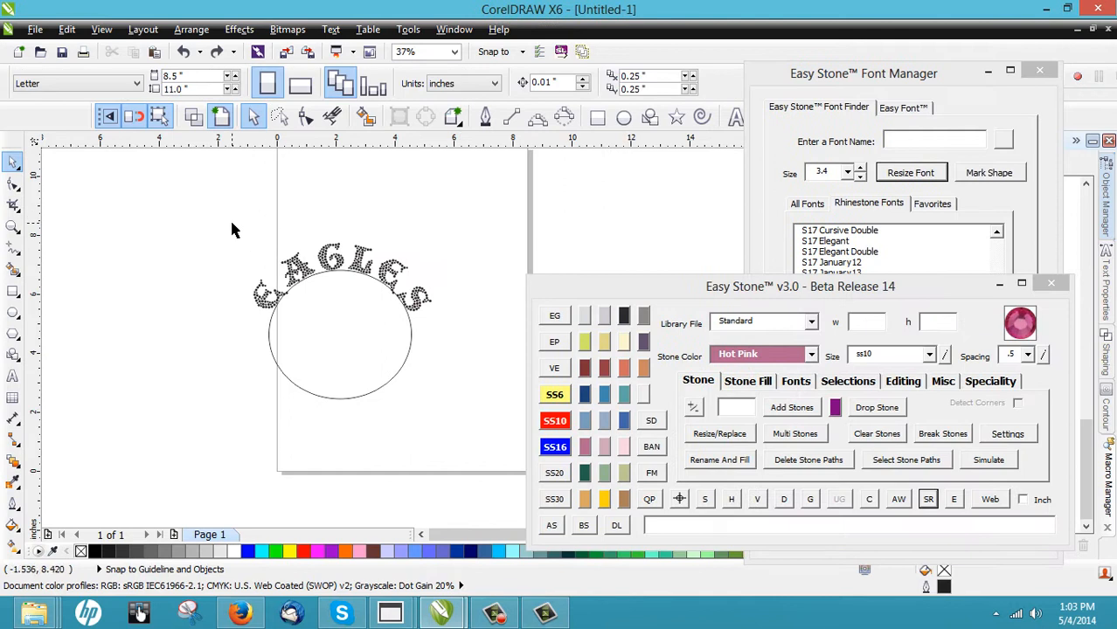
Delete the curved EAGLES stones and add new EAGLES text on the page above the ellipse.
left_click_drag(175, 217, 463, 354)
key("Delete")
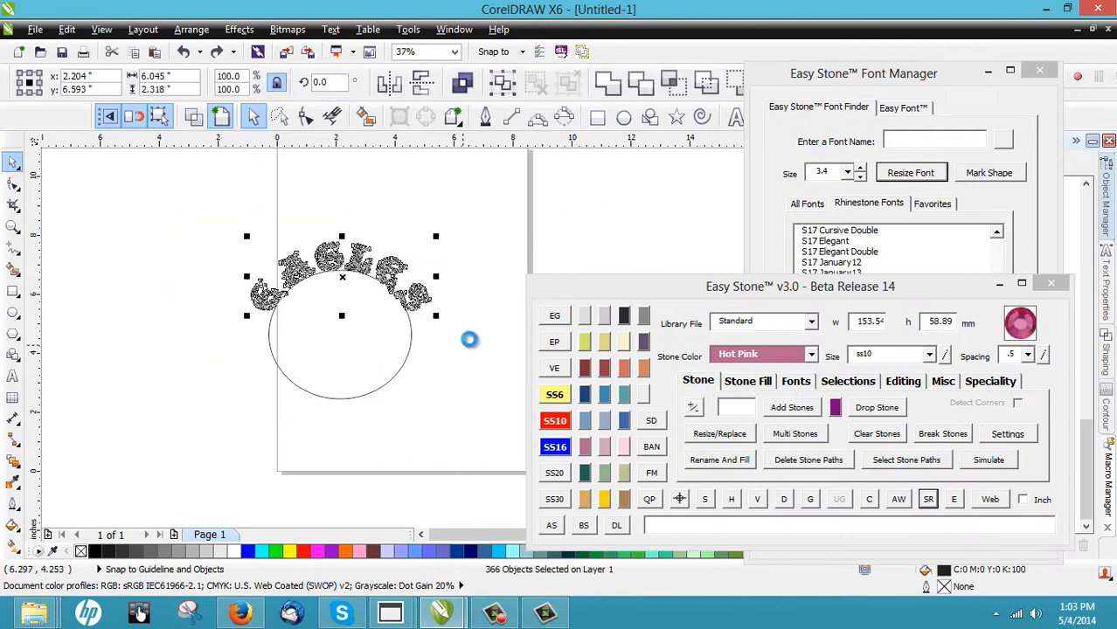
left_click(733, 118)
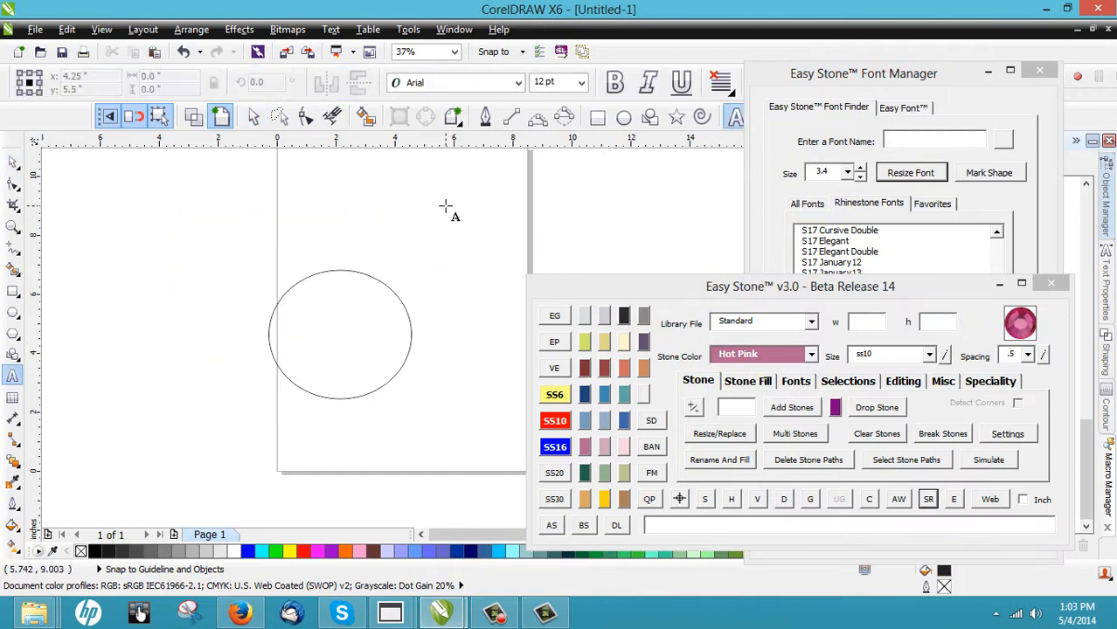
left_click(446, 206)
type("EAGL")
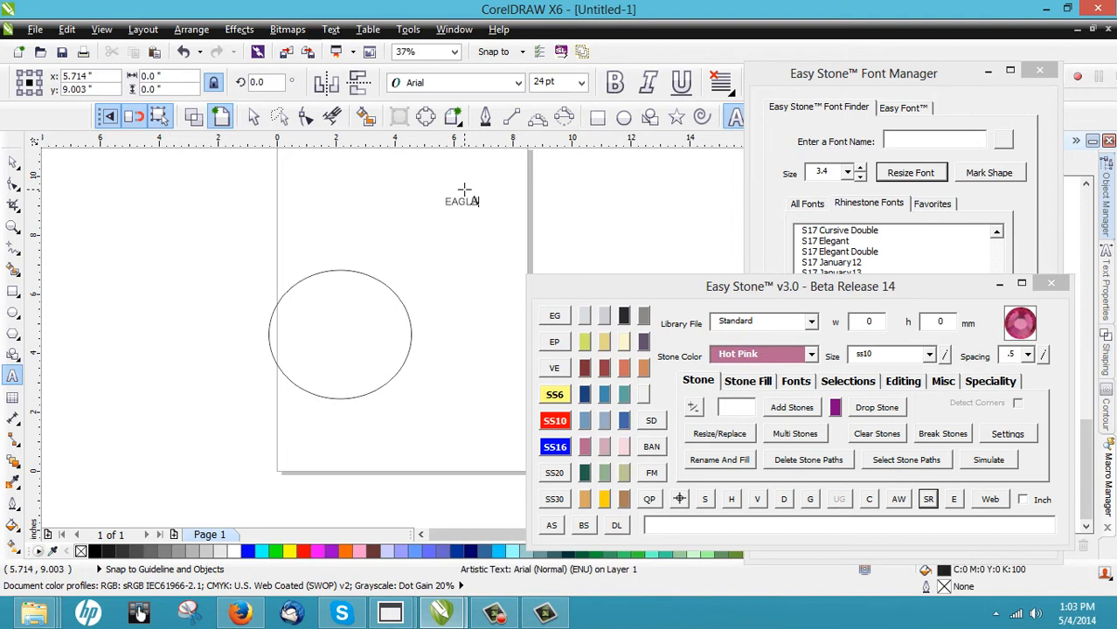
type("ES")
left_click(13, 162)
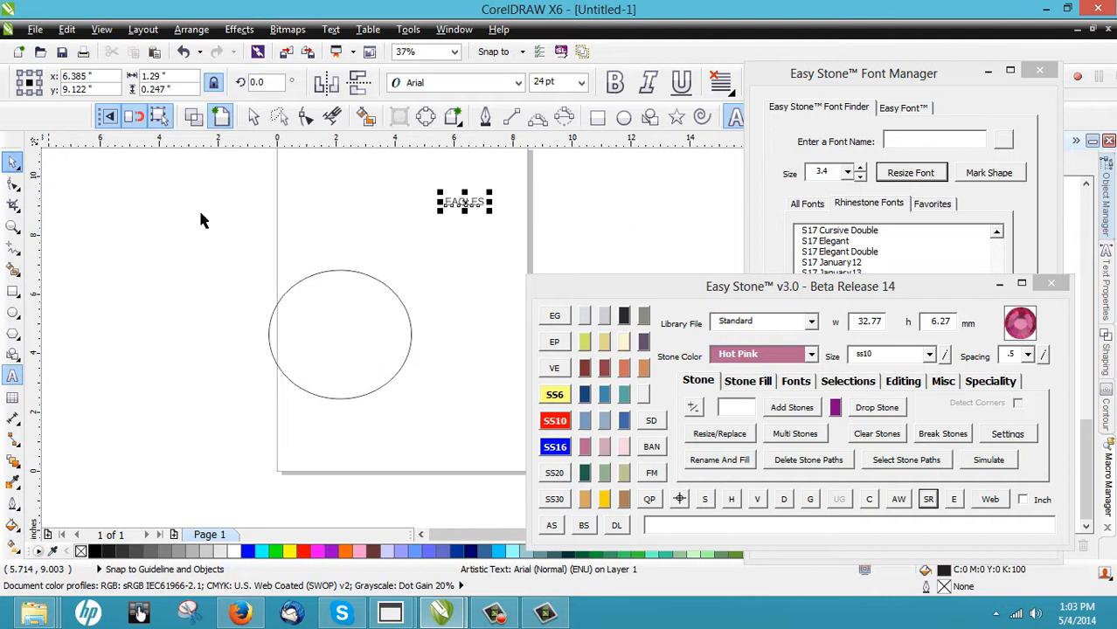
Apply the SR - Castle Rock Double font to the new EAGLES text and enlarge it to about 6.1 inches wide.
left_click(879, 83)
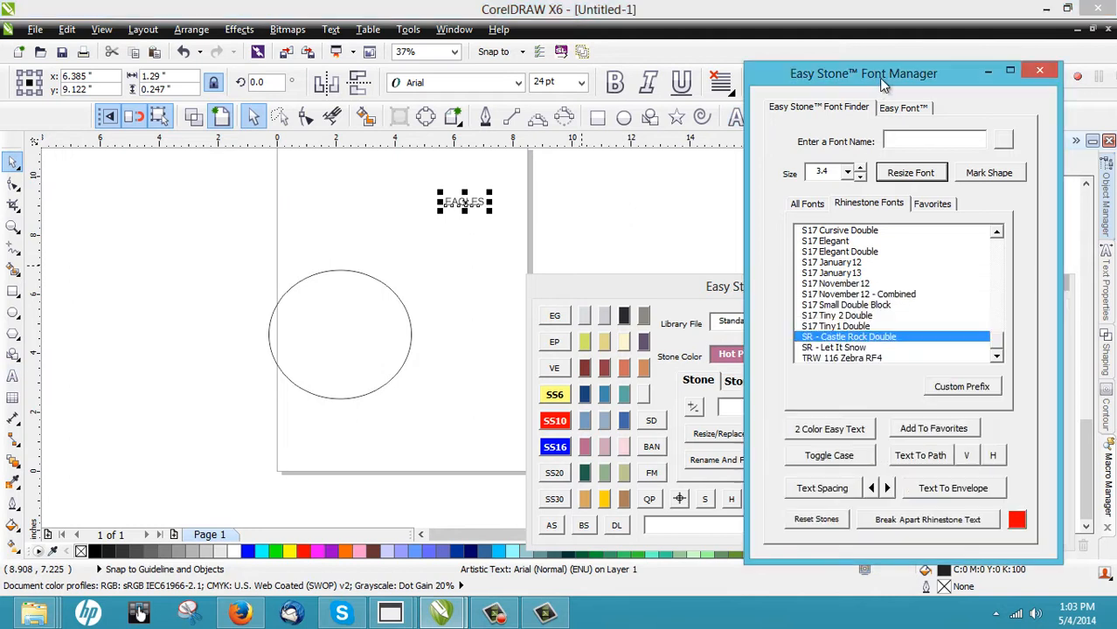
left_click(869, 337)
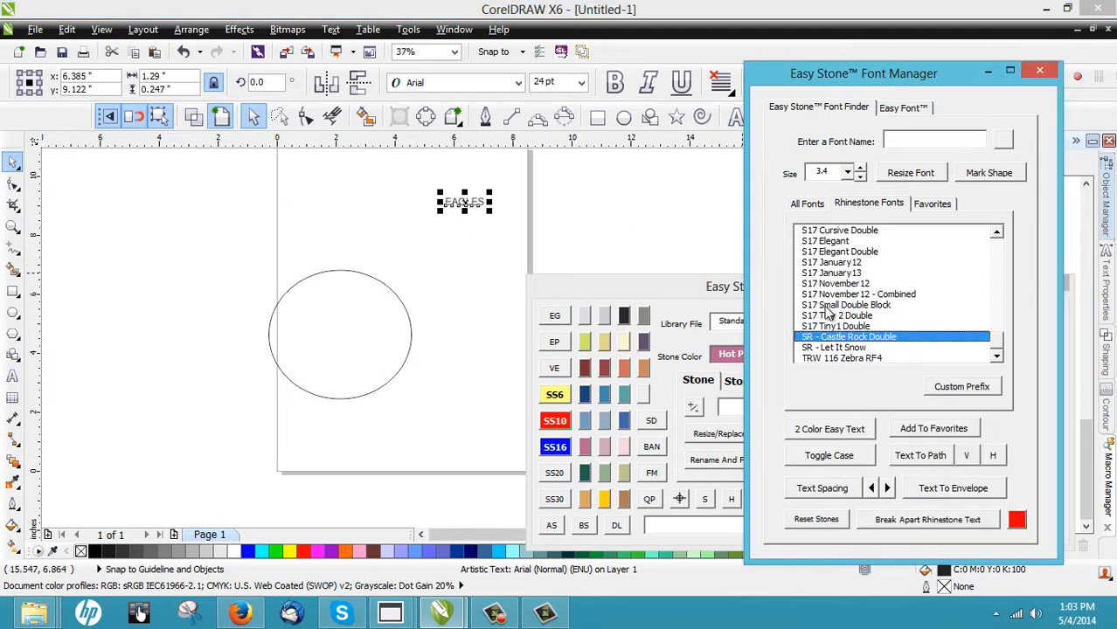
left_click(827, 339)
left_click(500, 266)
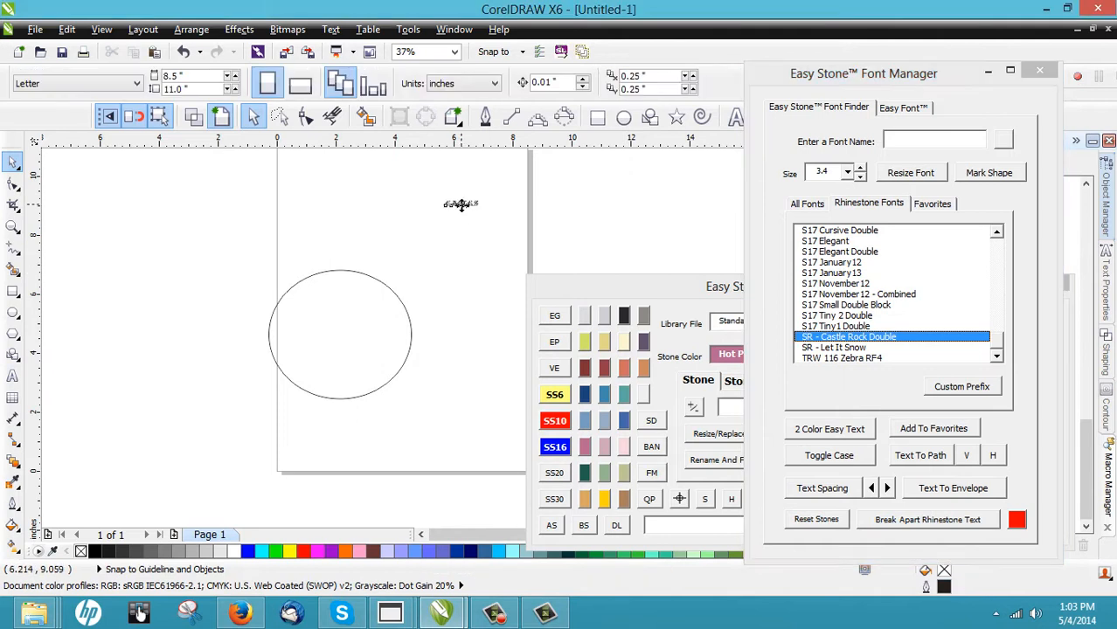
left_click(462, 204)
left_click_drag(438, 213, 290, 245)
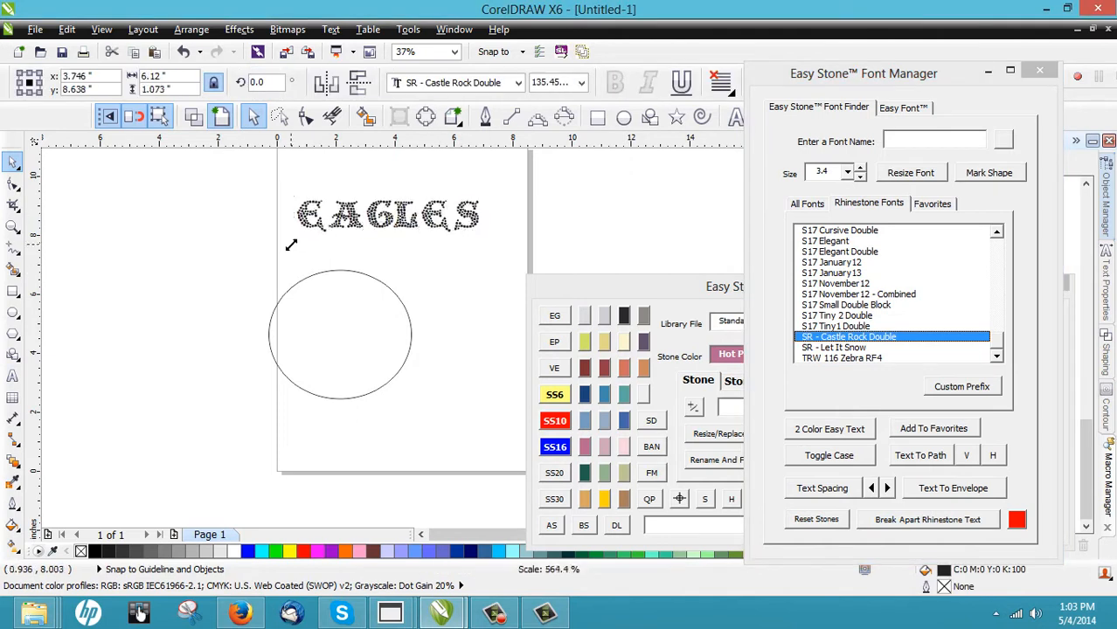
left_click(416, 261)
Place a duplicate of the EAGLES text to the left of the ellipse and move the original further up and right.
left_click_drag(401, 224, 152, 307)
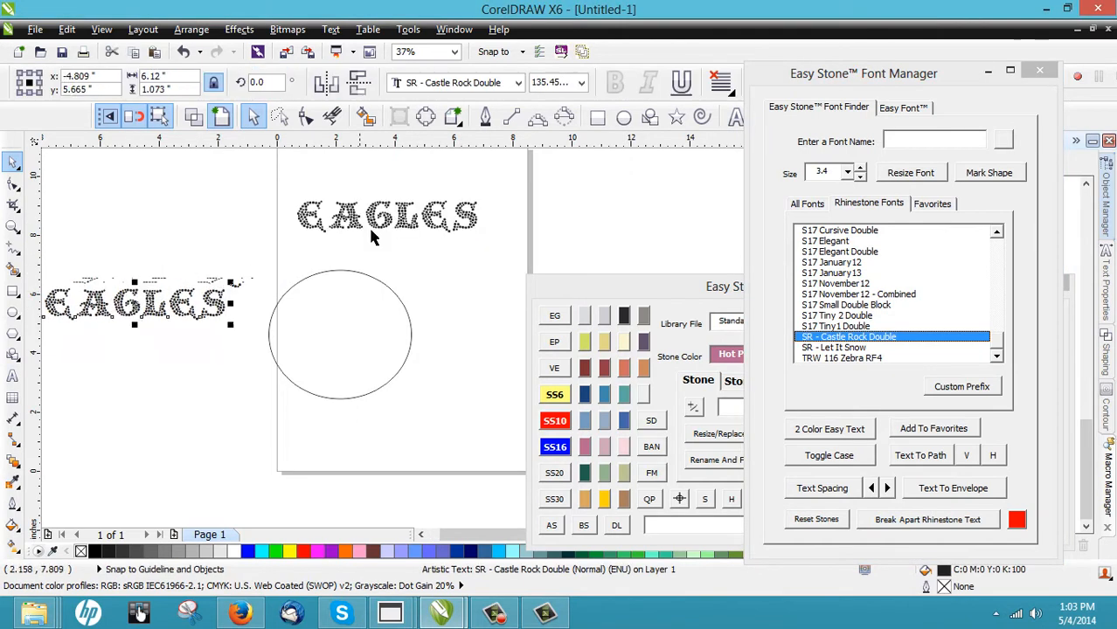
left_click(368, 225)
left_click_drag(416, 210, 448, 198)
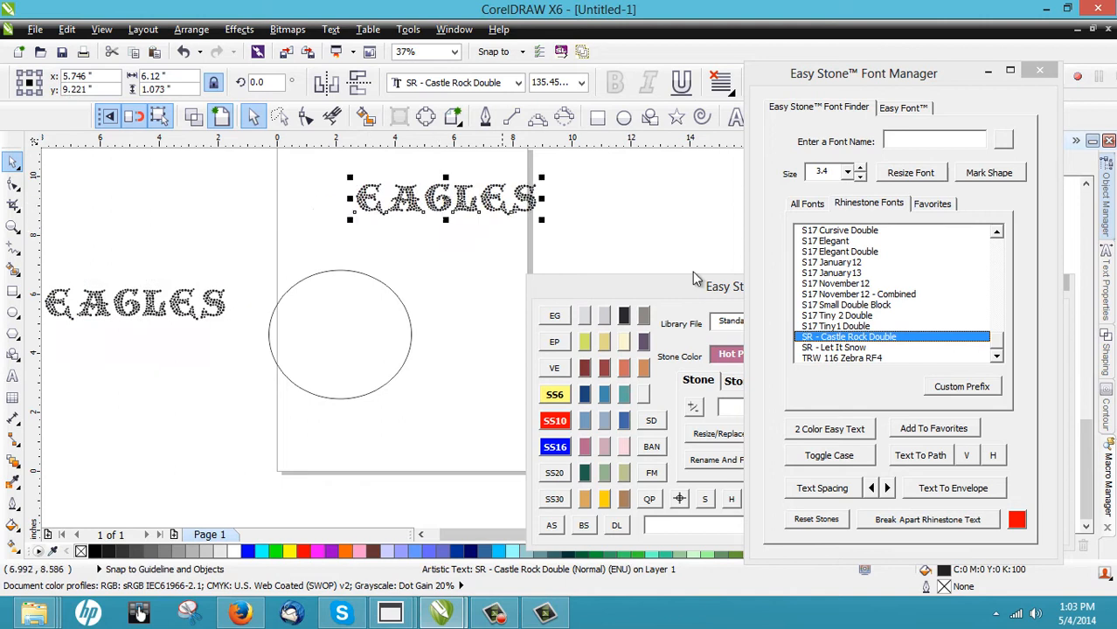
Break apart the EAGLES text on the page and resize all its stones to 3.4, using one of its stones as the marked shape.
left_click(922, 520)
scroll(472, 214, "up", 5)
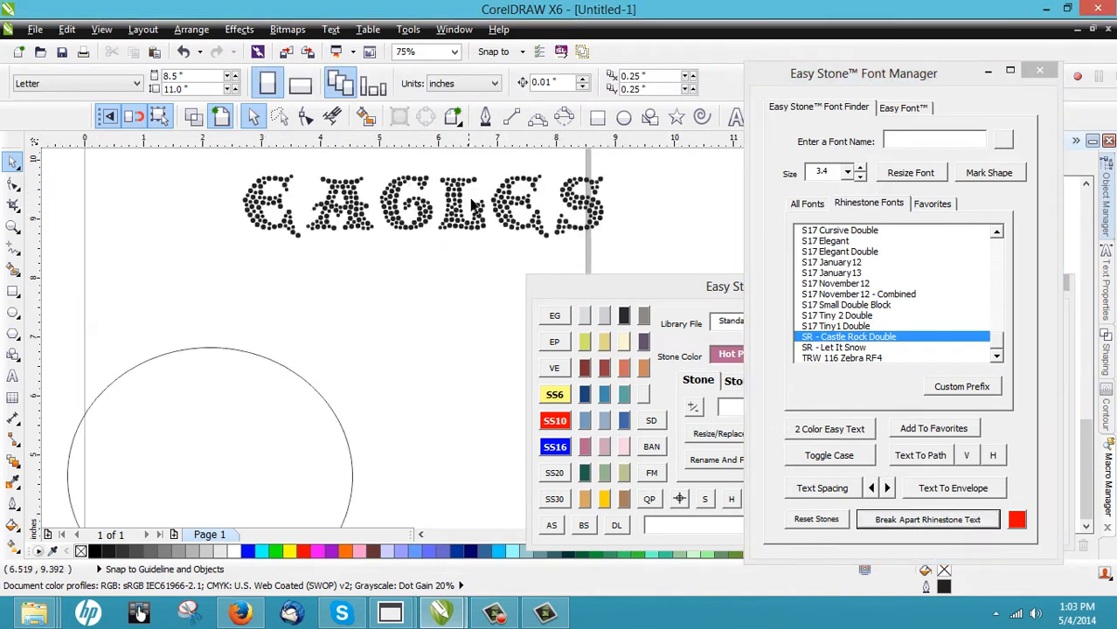
left_click(545, 207)
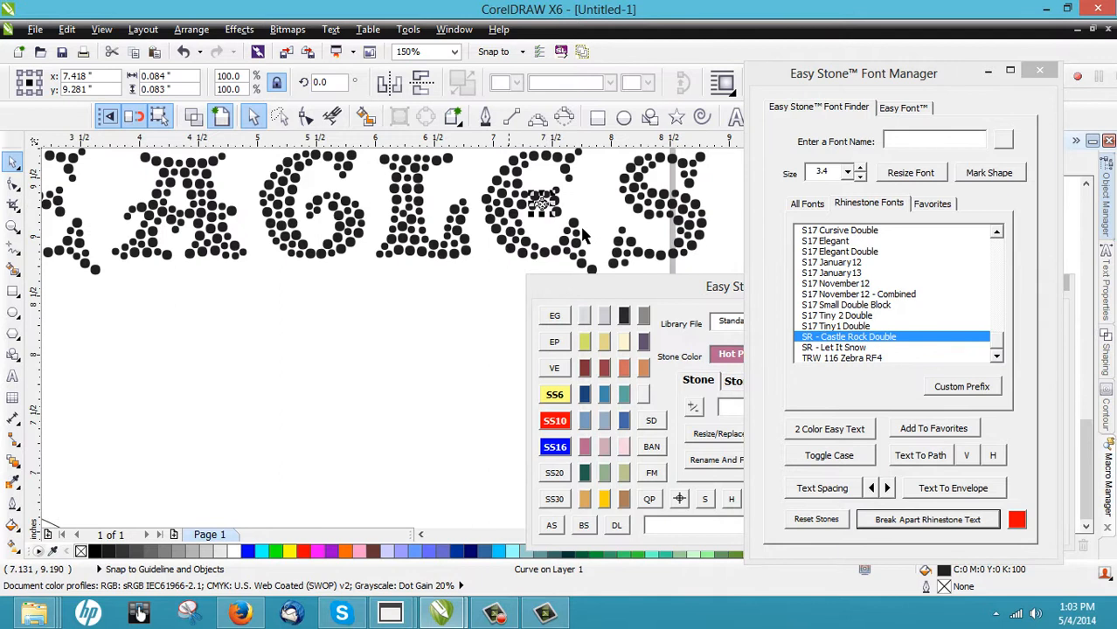
left_click(985, 174)
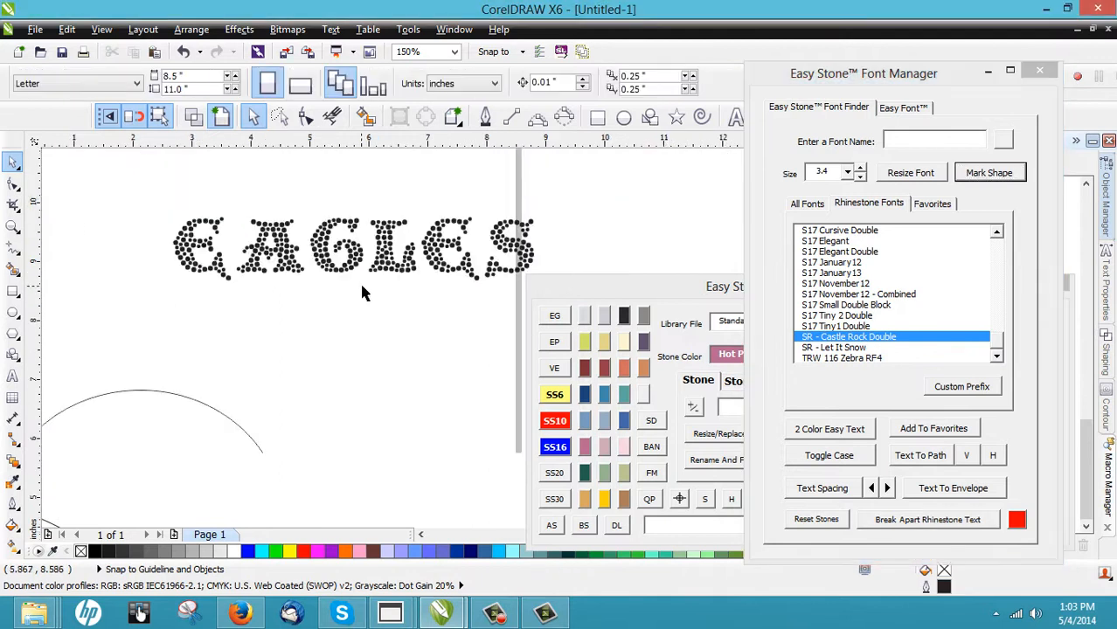
left_click_drag(224, 226, 519, 321)
left_click(910, 172)
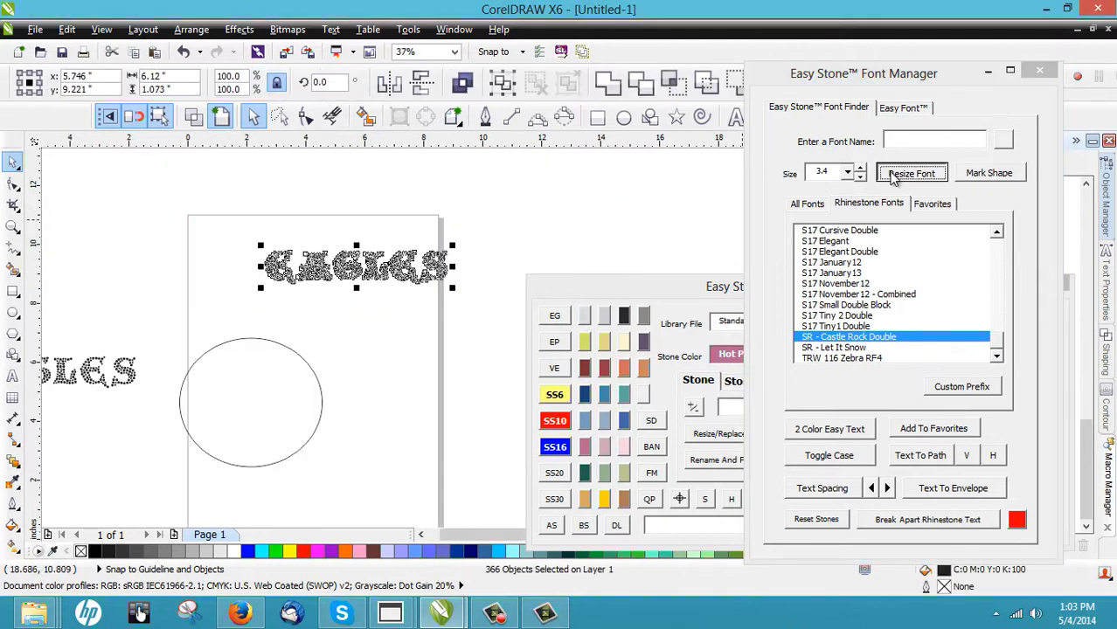
left_click(537, 218)
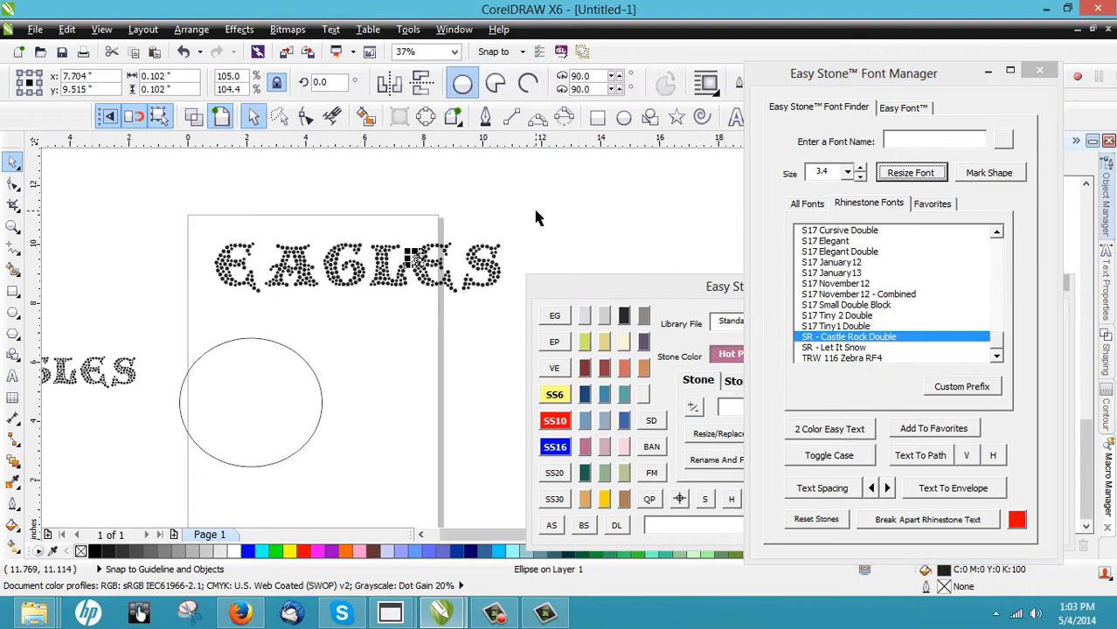
Select the resized EAGLES stones to read their overall dimensions, and delete them.
left_click_drag(167, 211, 526, 314)
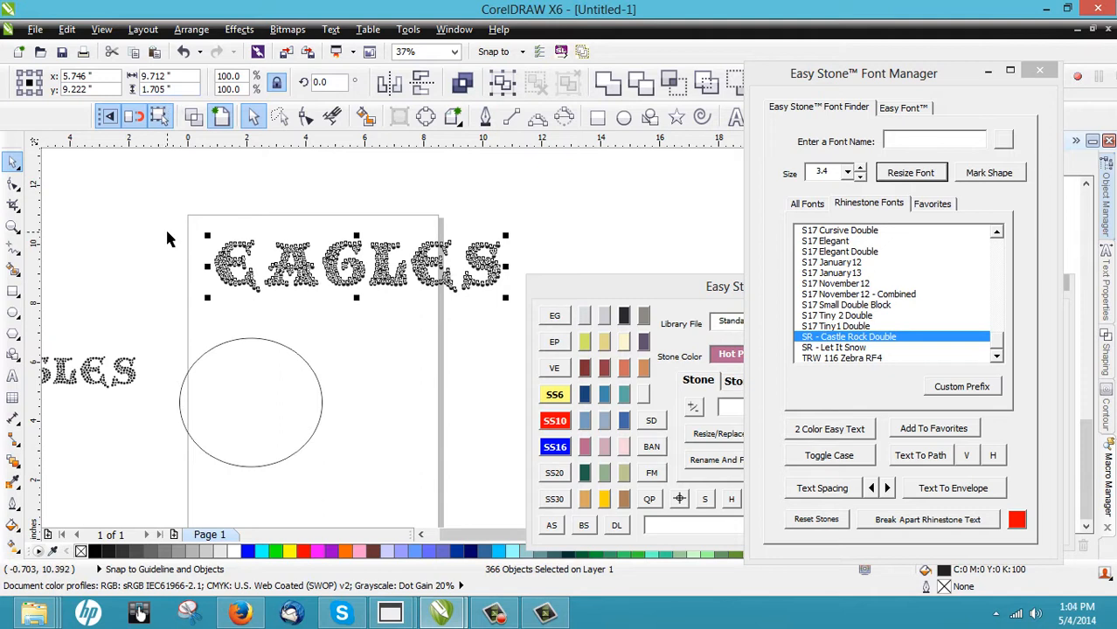
left_click(578, 323)
left_click(516, 236)
Set the height of the remaining EAGLES text to 1.7 inches with its proportions locked.
scroll(512, 241, "down", 2)
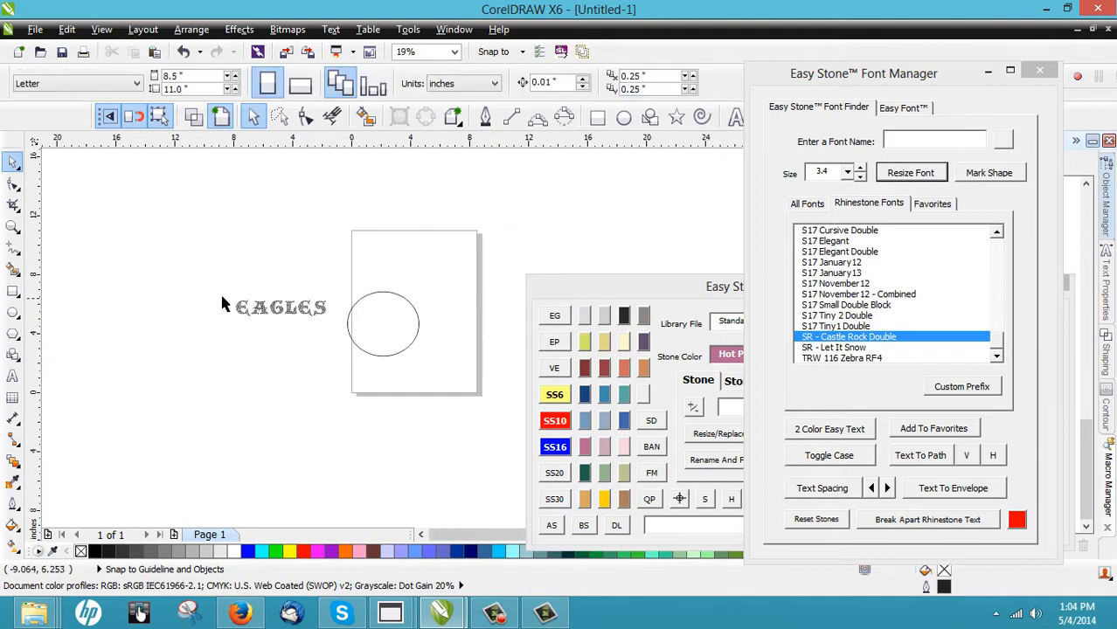
scroll(222, 303, "up", 2)
left_click(226, 312)
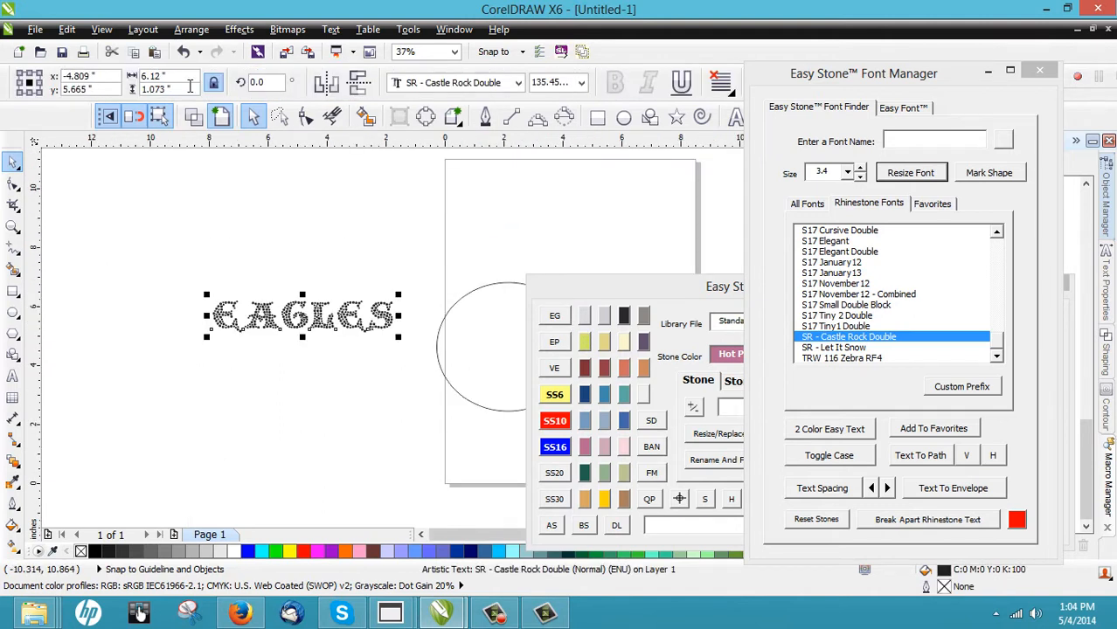
left_click_drag(174, 90, 108, 94)
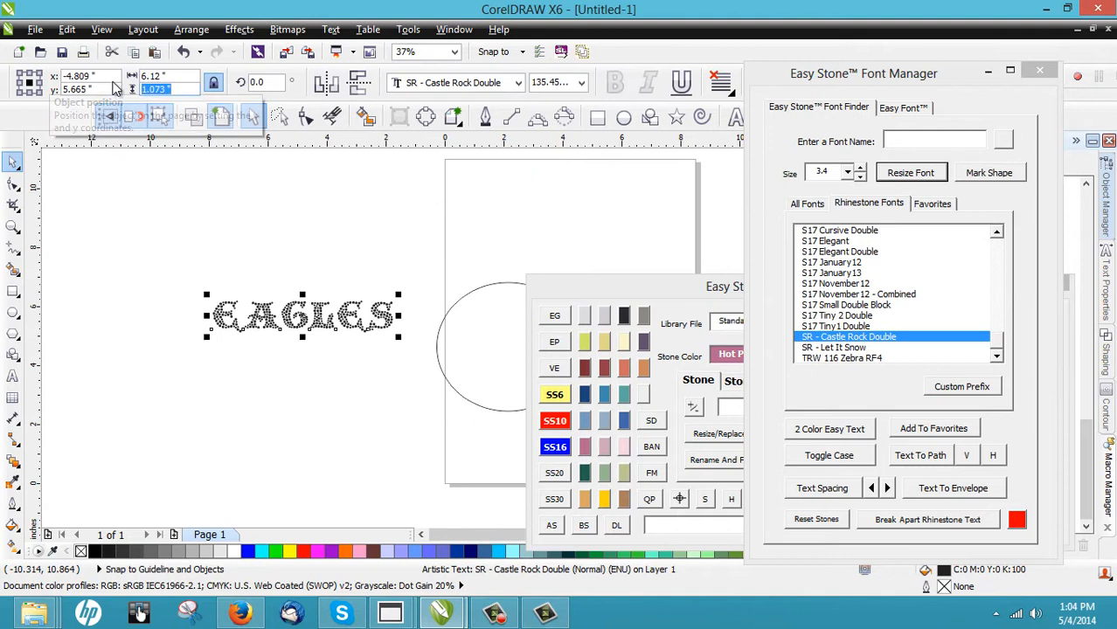
type("1.7")
key("Return")
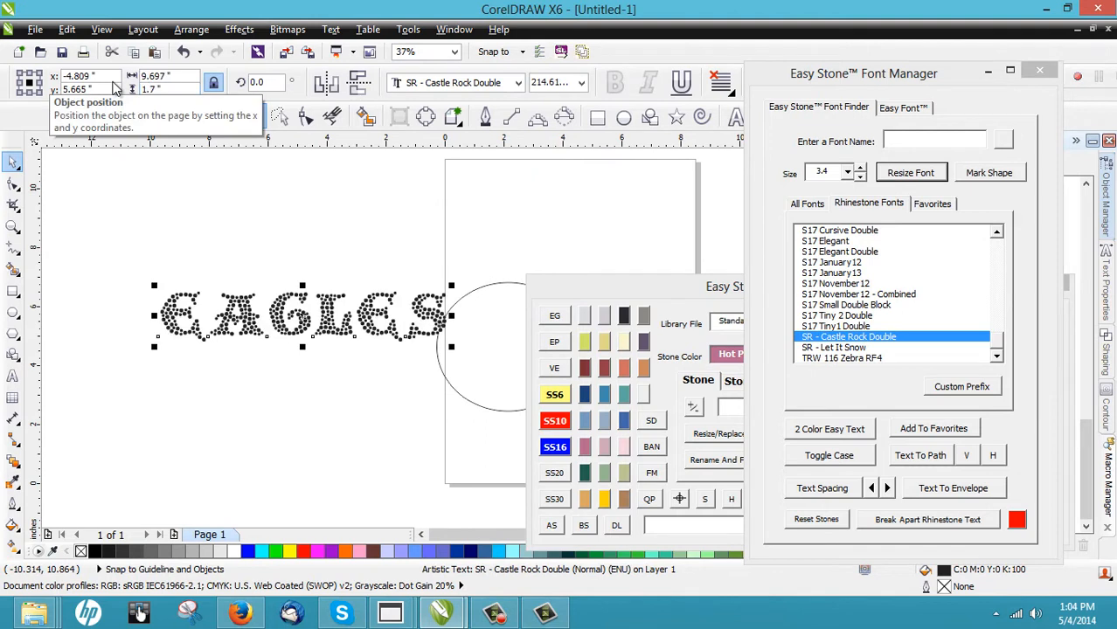
Move the EAGLES text up, clear of the ellipse, and fit it to the ellipse as its path.
left_click(310, 325)
left_click(310, 326)
left_click_drag(309, 325, 272, 228)
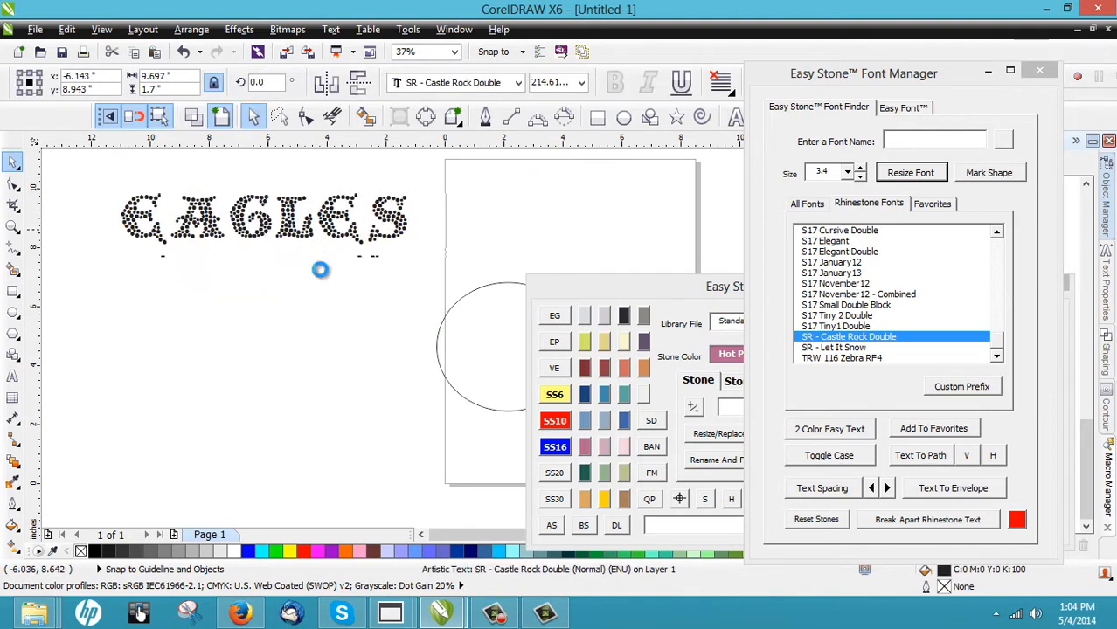
left_click(462, 319, "shift")
left_click(919, 455)
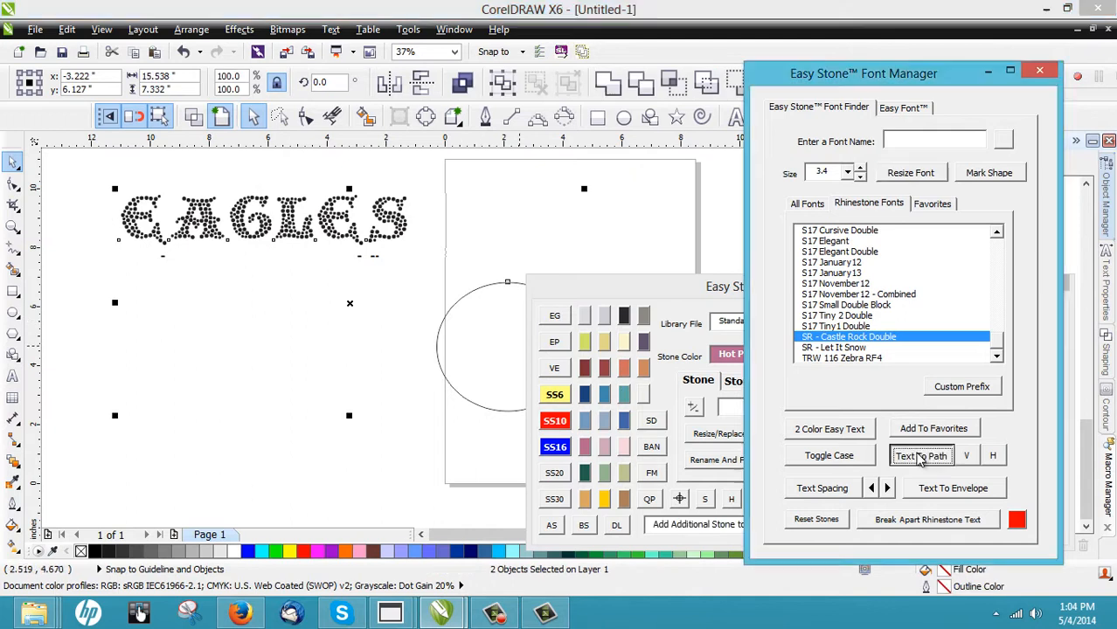
Shift the letters A, G, L and second E of the curved text closer to the first E along the ellipse.
scroll(402, 330, "up", 1)
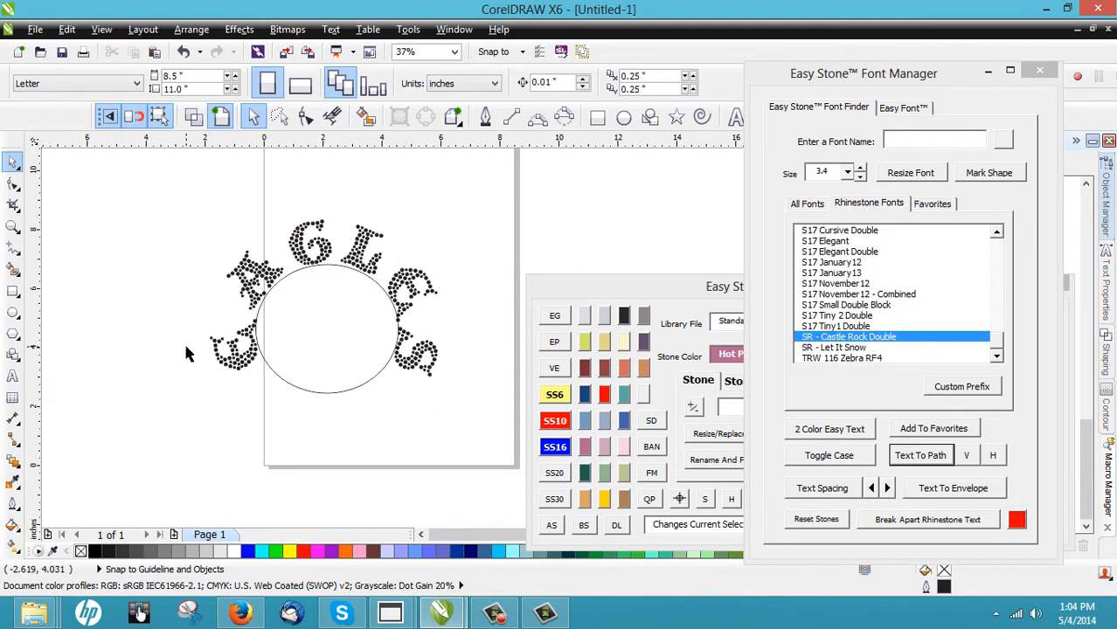
left_click(249, 291)
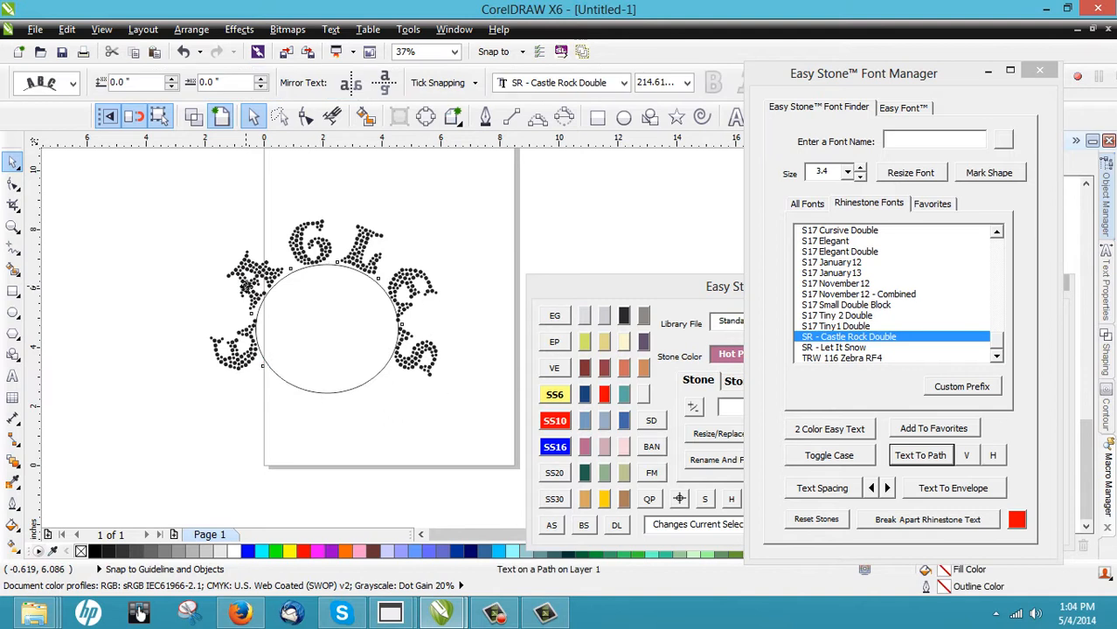
left_click(306, 116)
scroll(224, 348, "up", 2)
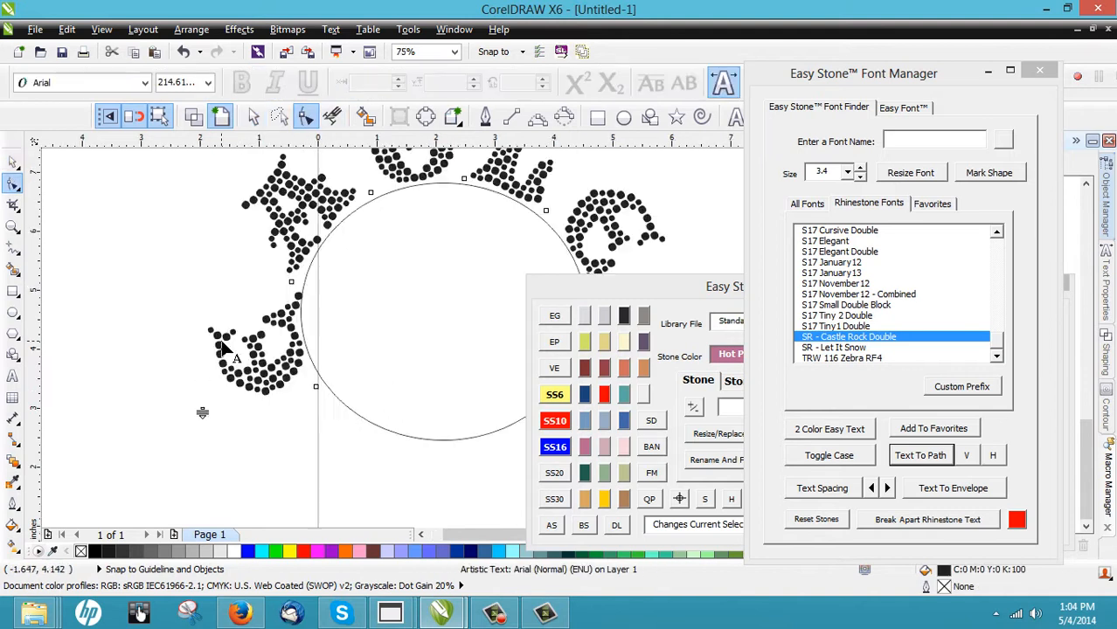
left_click_drag(291, 282, 456, 243)
scroll(421, 233, "down", 1)
scroll(491, 239, "up", 1)
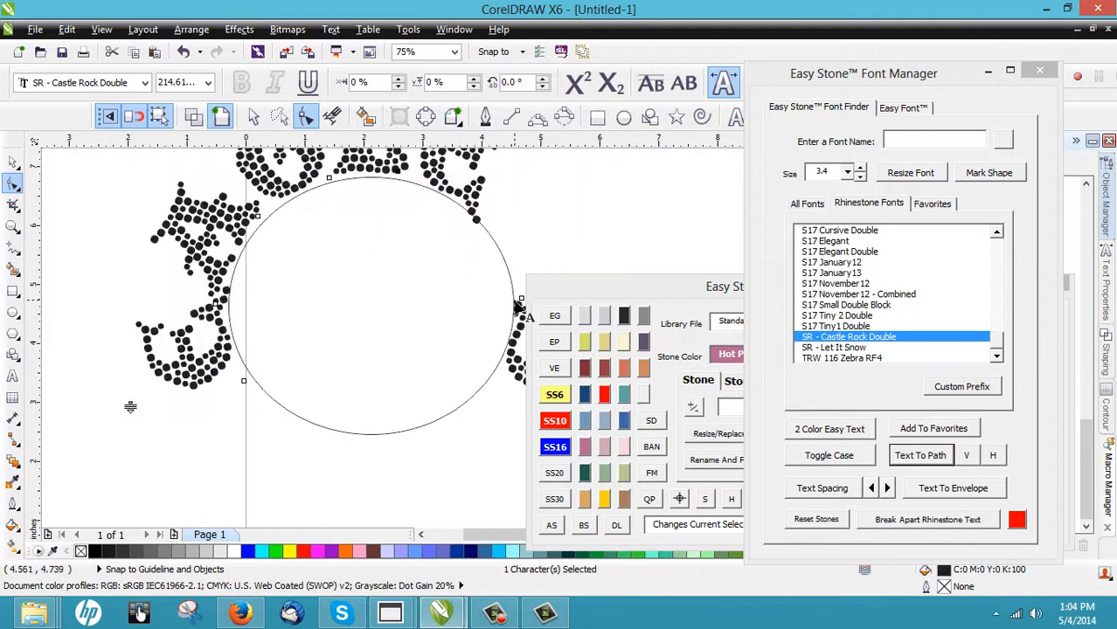
Move the final S of the curved EAGLES text back along the ellipse, close to the second E.
left_click_drag(520, 304, 448, 251)
scroll(406, 255, "down", 1)
scroll(364, 274, "up", 1)
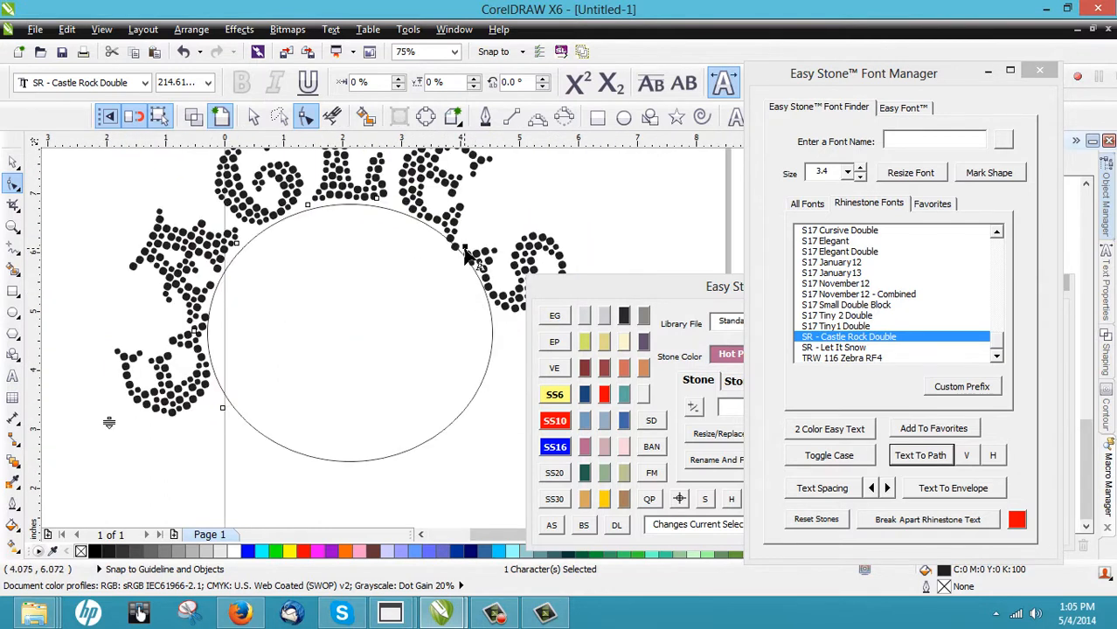
left_click_drag(465, 252, 405, 282)
scroll(432, 229, "down", 1)
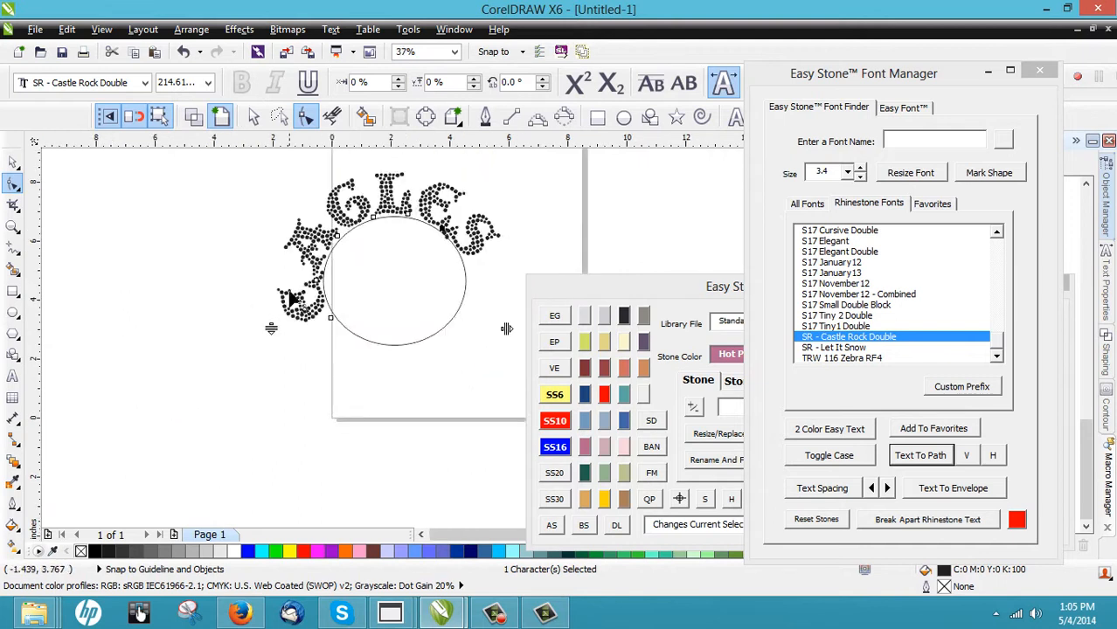
scroll(300, 252, "up", 1)
scroll(291, 281, "down", 1)
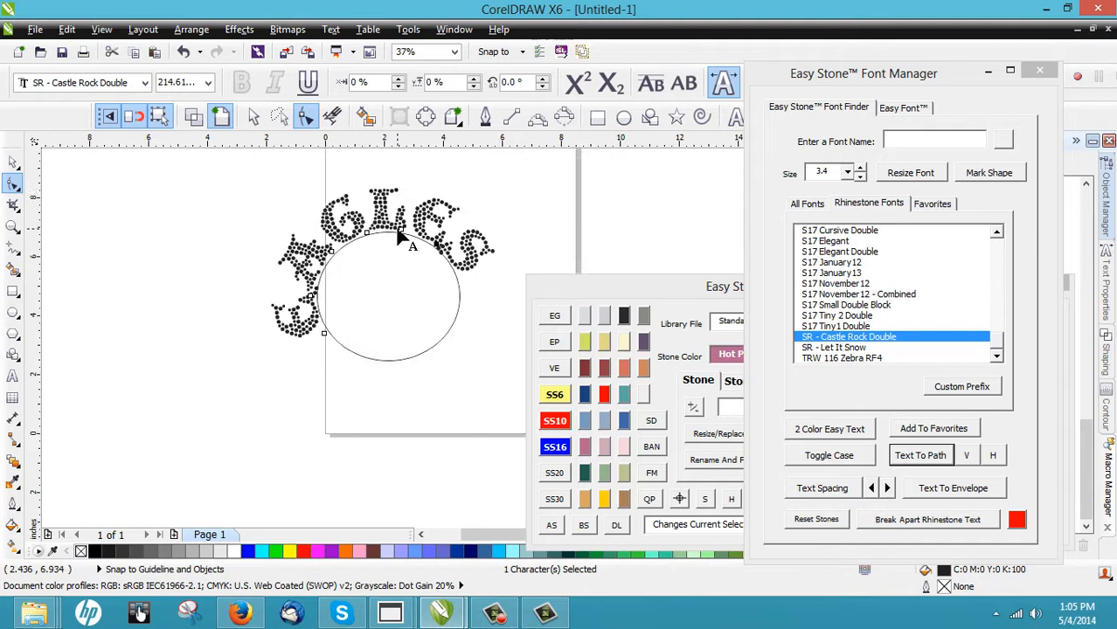
scroll(389, 249, "up", 1)
scroll(391, 288, "down", 1)
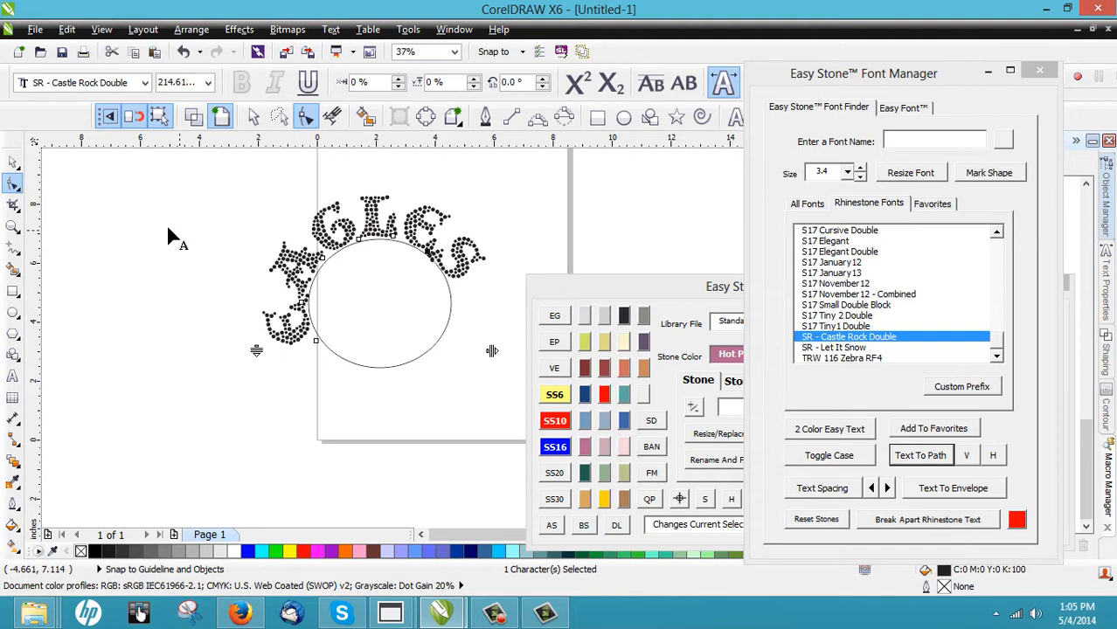
Slide the curved EAGLES text clockwise to an offset of about 0.66 inch, about 0.17 inch away from the ellipse.
left_click(254, 116)
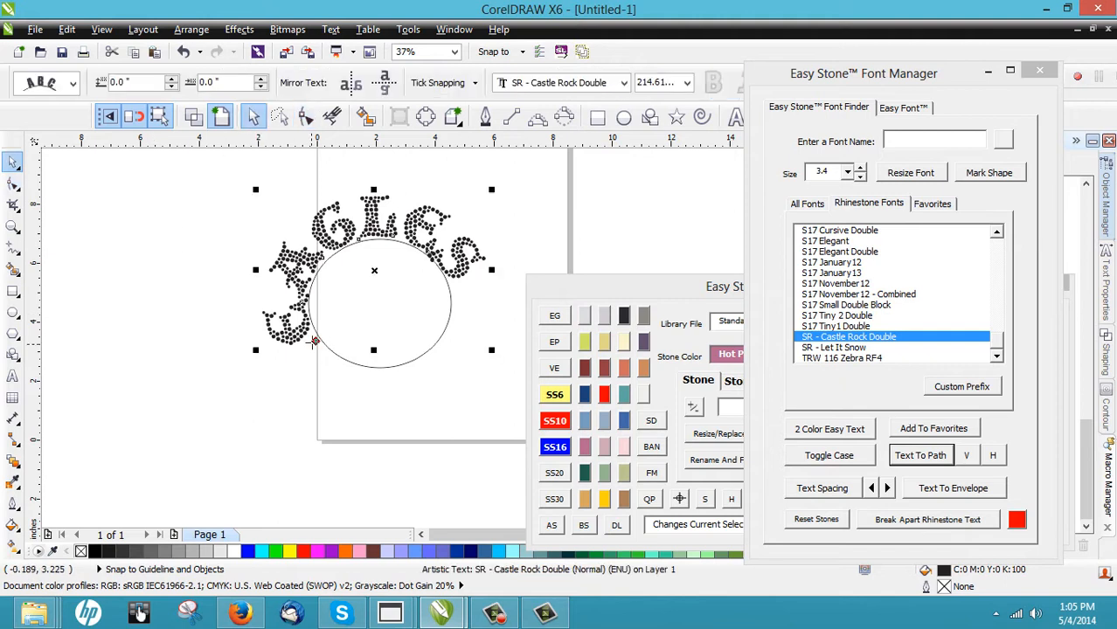
left_click_drag(316, 341, 309, 308)
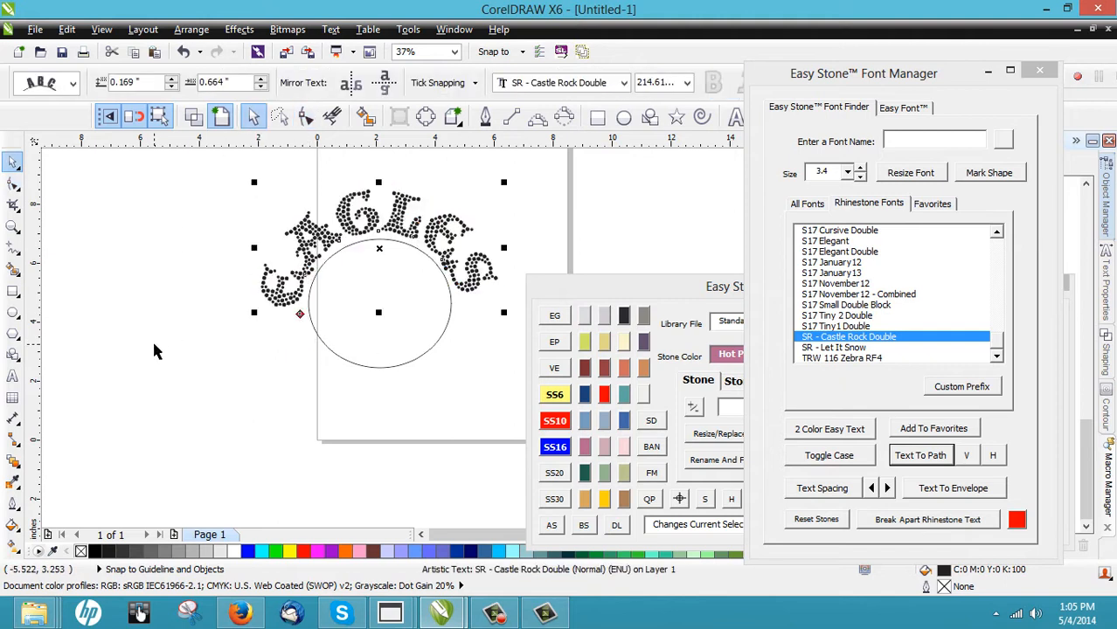
left_click(154, 351)
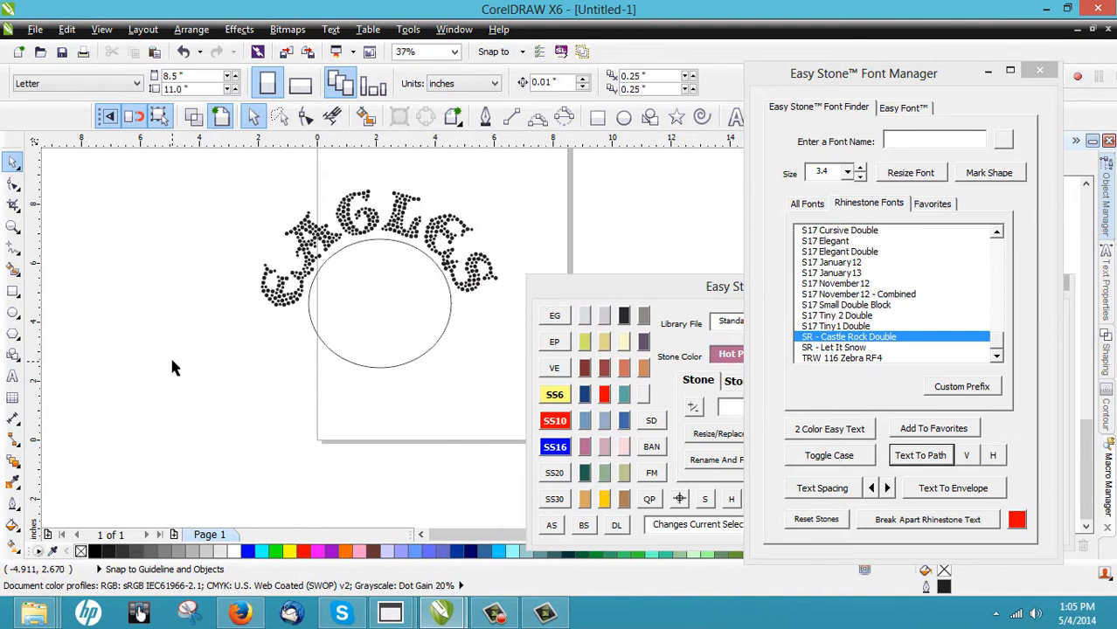
Break apart the curved EAGLES rhinestone text into individual stones.
scroll(417, 240, "up", 4)
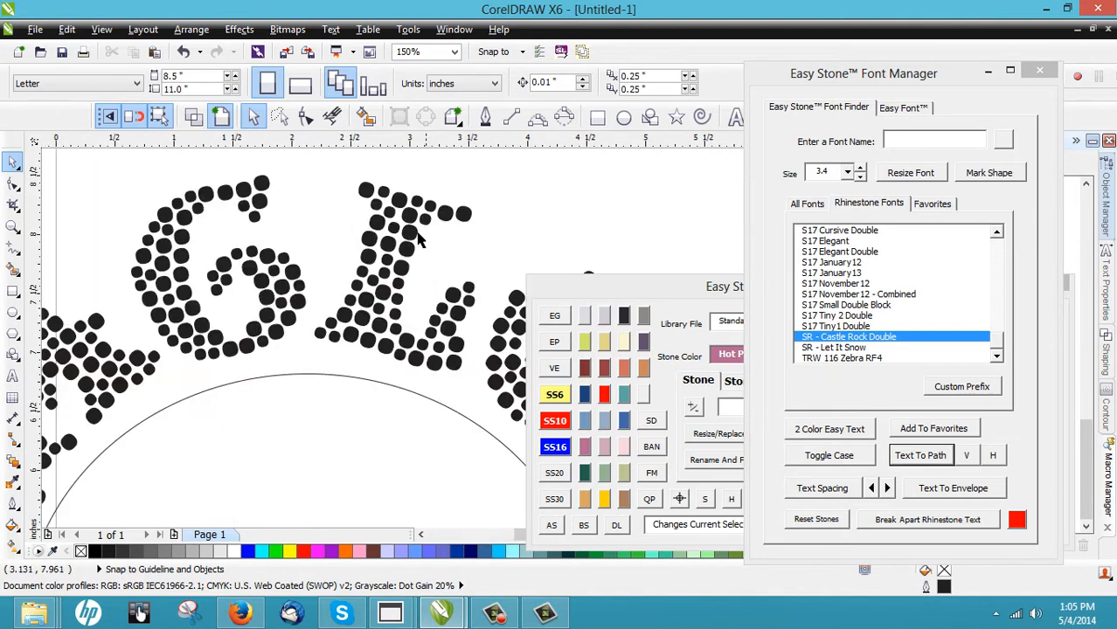
scroll(418, 241, "up", 2)
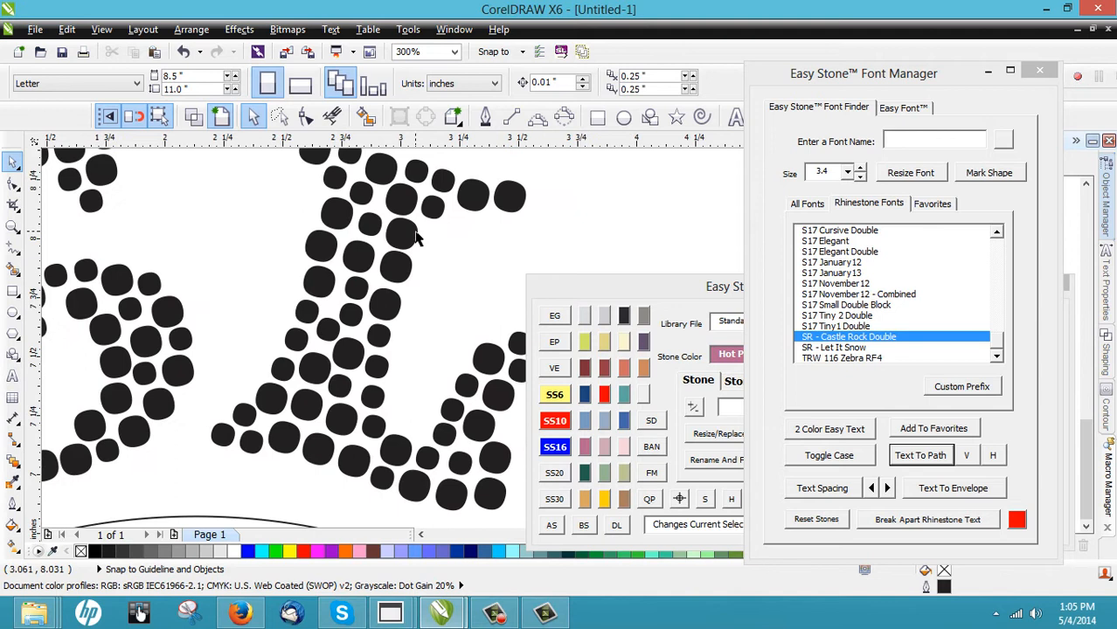
scroll(407, 237, "down", 2)
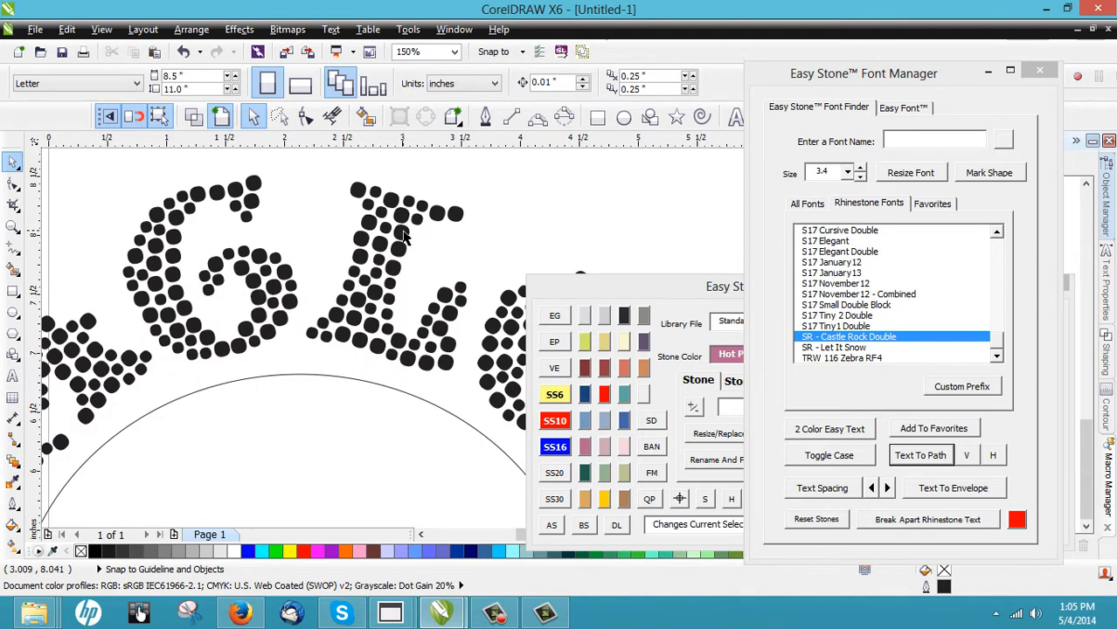
scroll(404, 239, "down", 2)
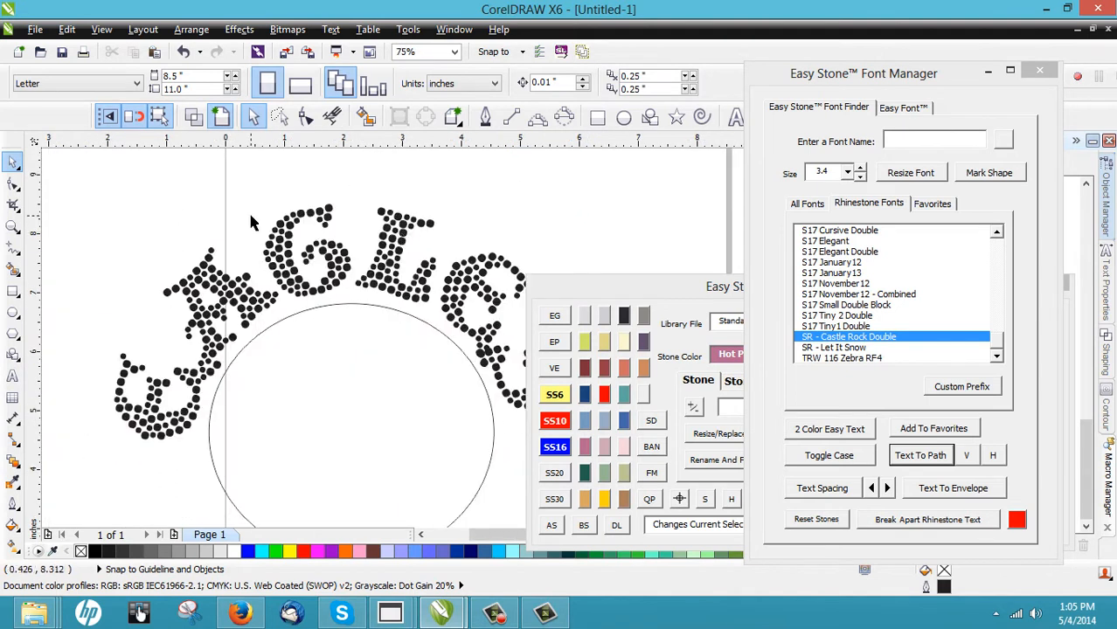
scroll(250, 222, "down", 2)
left_click(326, 230)
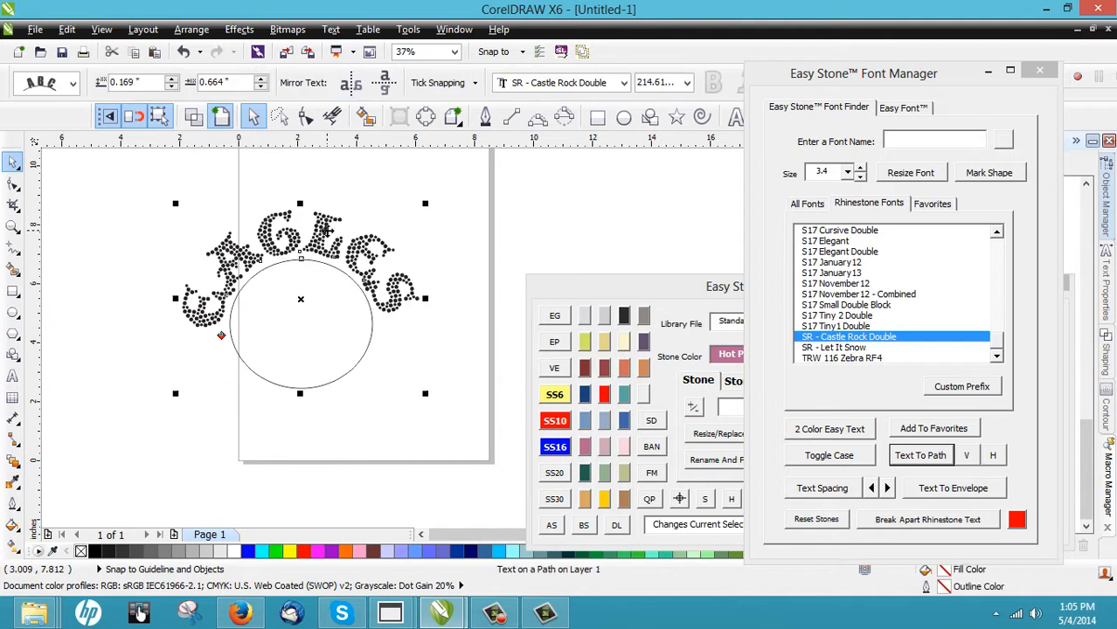
left_click(361, 191)
left_click(323, 228)
left_click(323, 228)
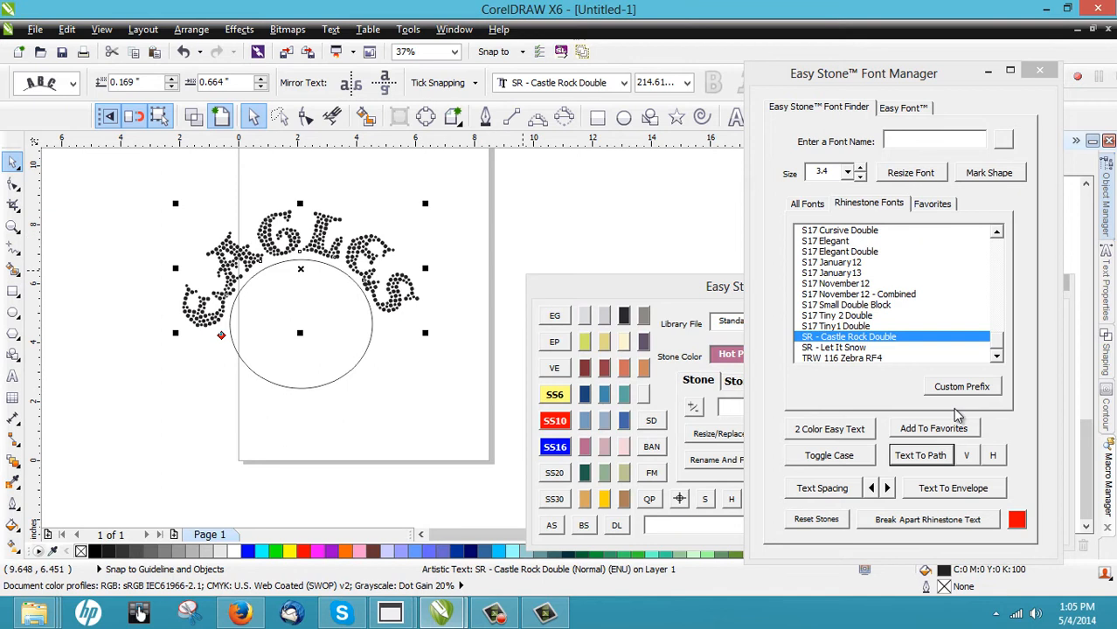
left_click(948, 517)
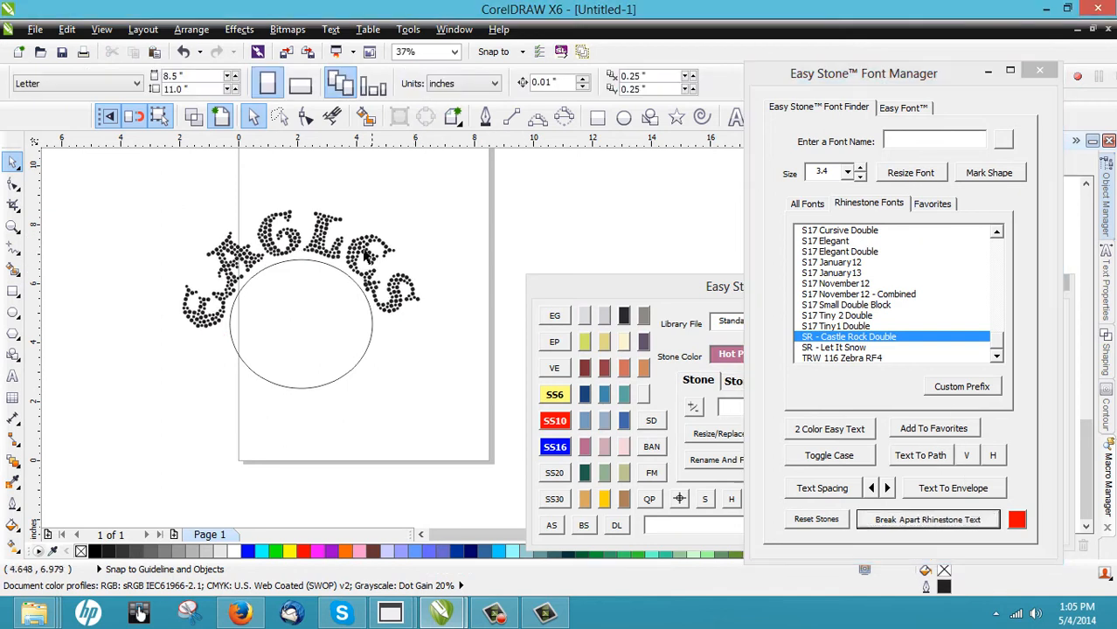
Mark a single stone at the tip of the second E as the reference shape for resizing.
scroll(365, 255, "up", 2)
scroll(389, 251, "up", 2)
left_click(437, 253)
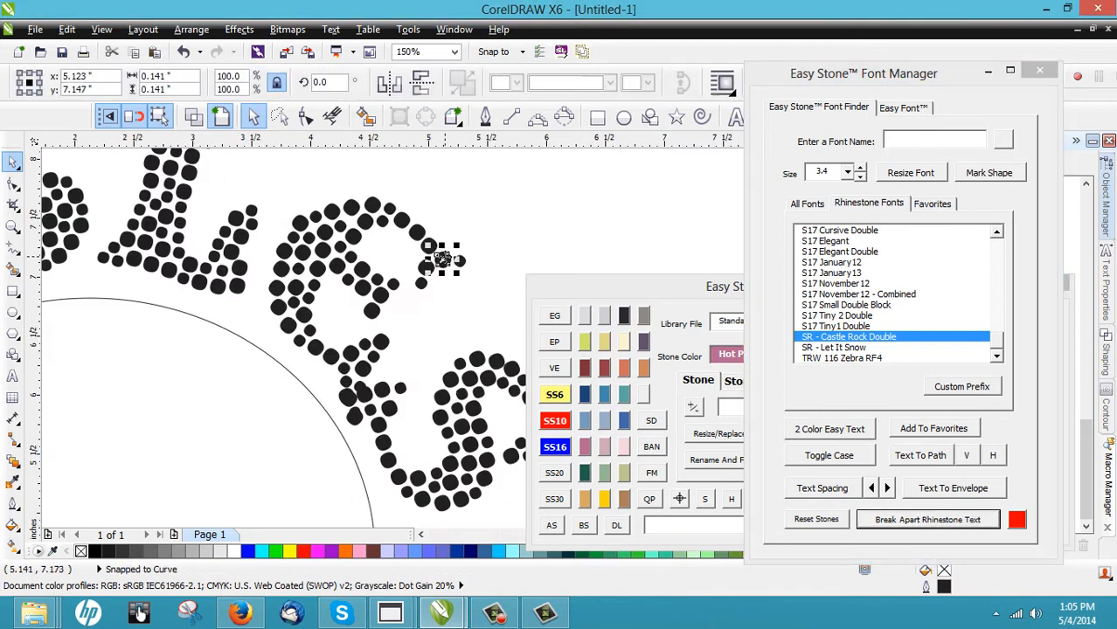
left_click(1005, 177)
scroll(363, 218, "down", 2)
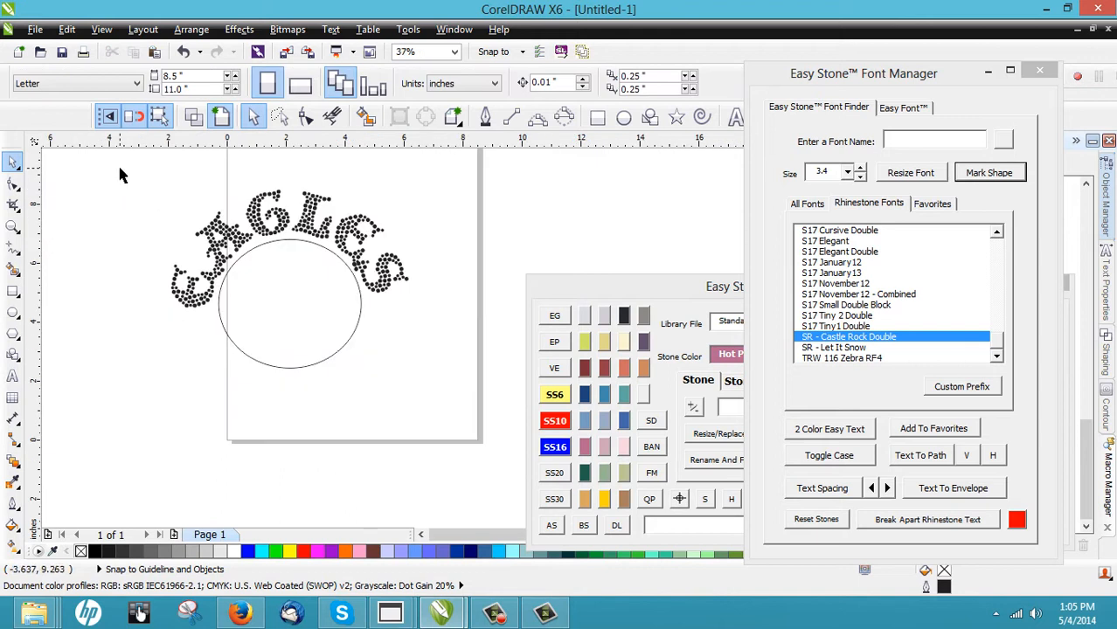
Select all the stones of the curved EAGLES, without the ellipse, and resize them to the 3.4 font size.
left_click_drag(120, 167, 468, 336)
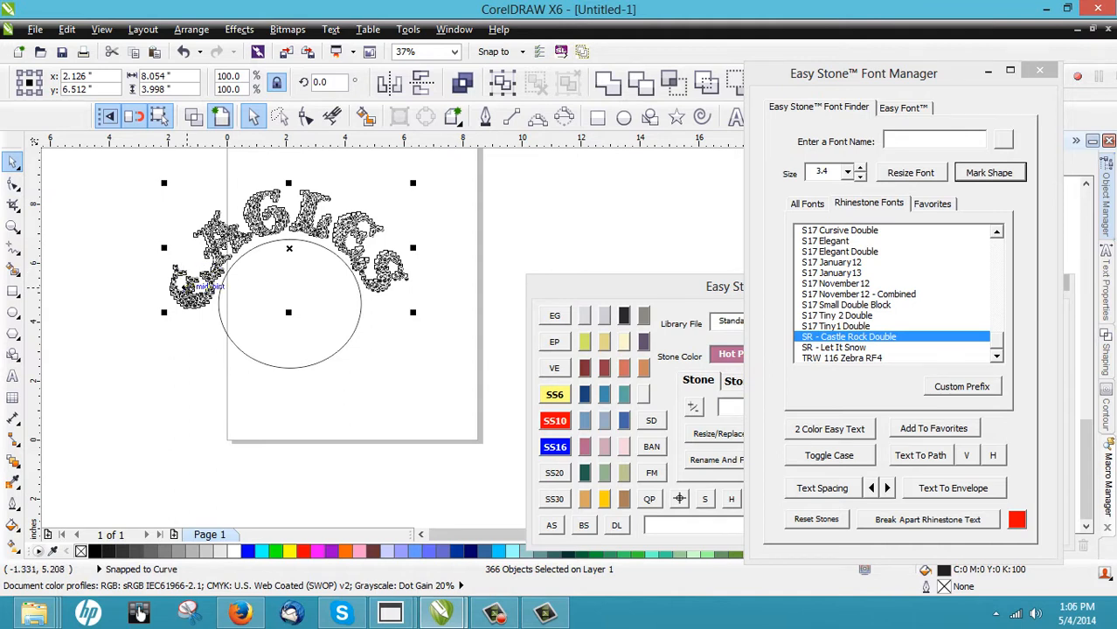
left_click(921, 176)
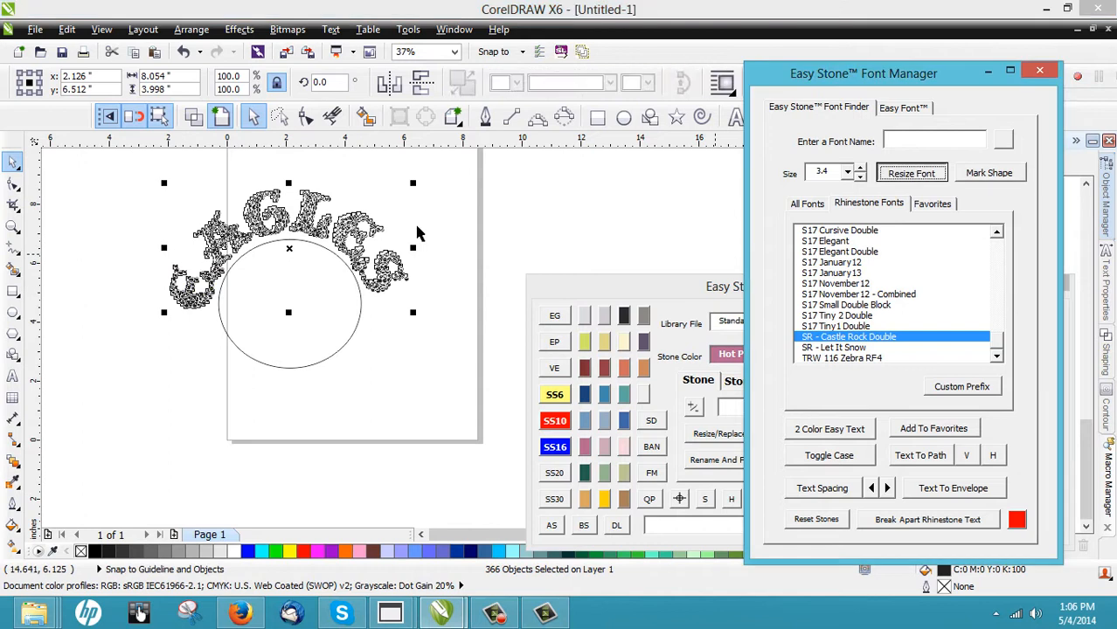
left_click(452, 234)
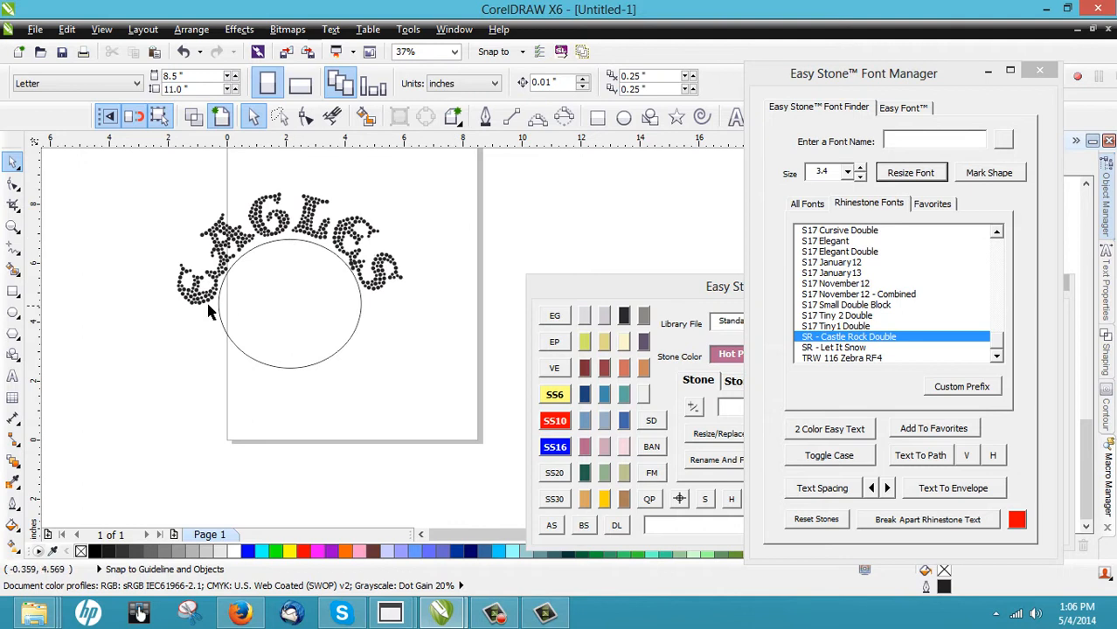
Examine the shape and spacing of the resized stones, especially in the letter L.
scroll(215, 307, "up", 2)
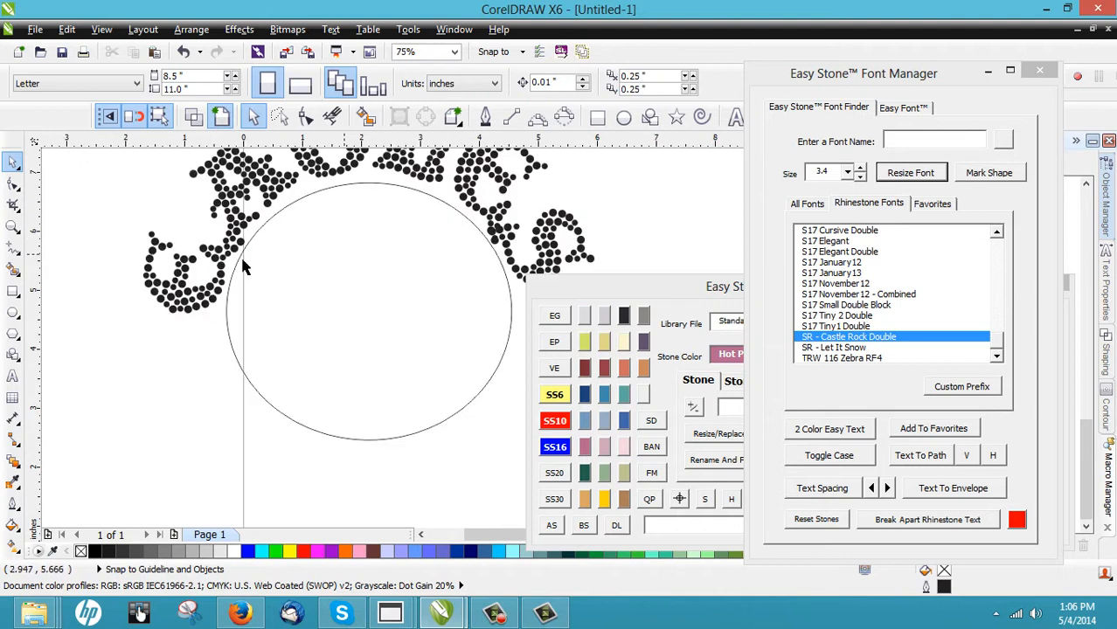
scroll(229, 273, "down", 1)
scroll(321, 191, "up", 3)
scroll(322, 190, "up", 1)
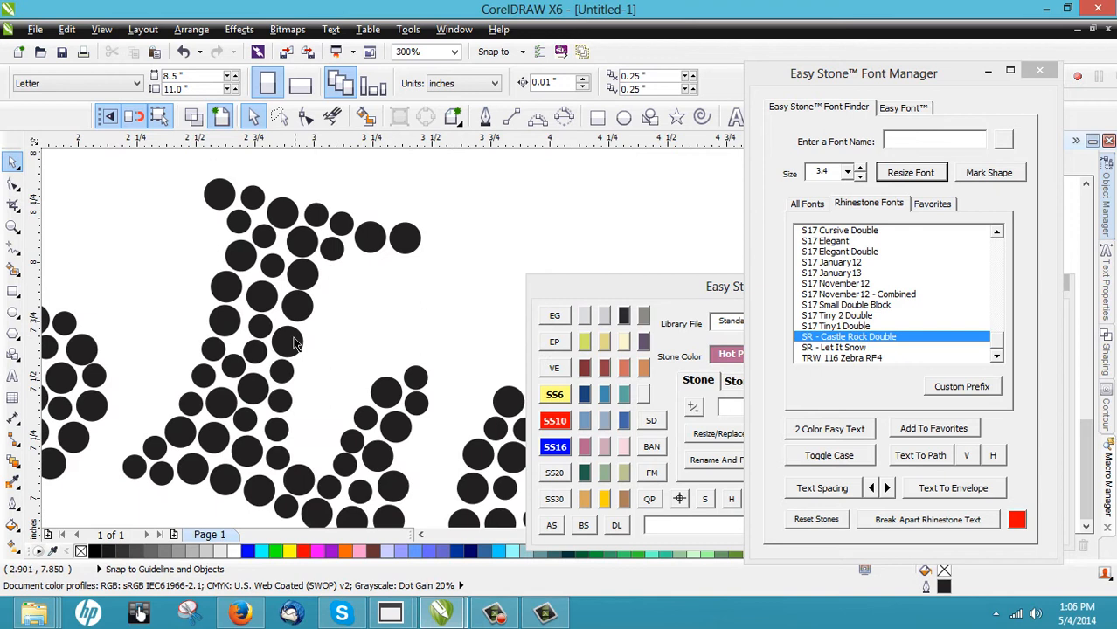
scroll(294, 342, "down", 6)
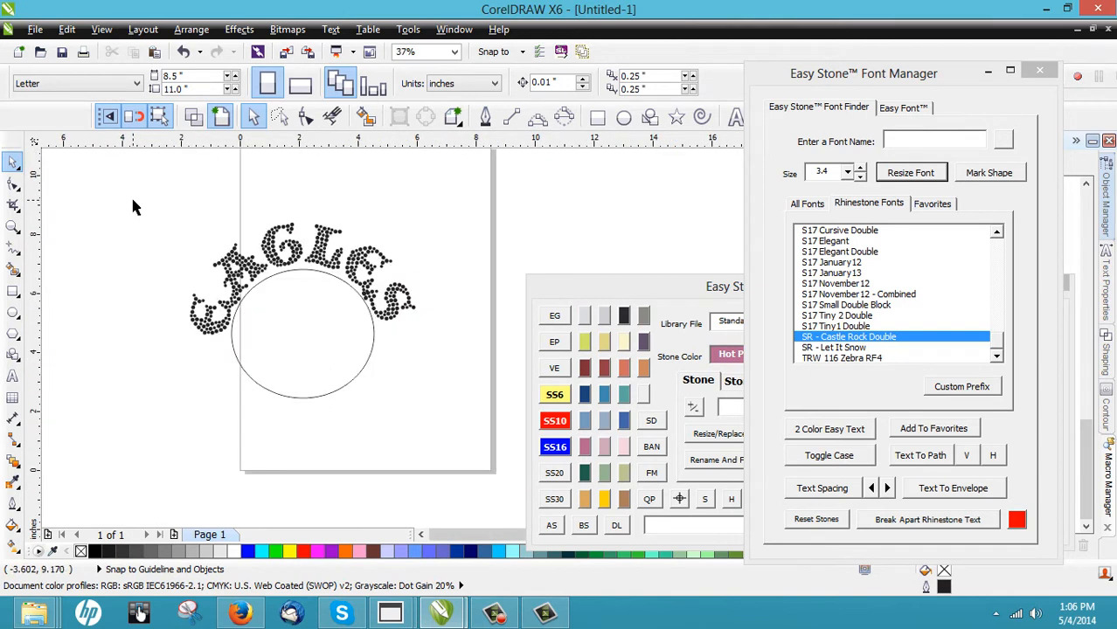
left_click_drag(134, 215, 448, 360)
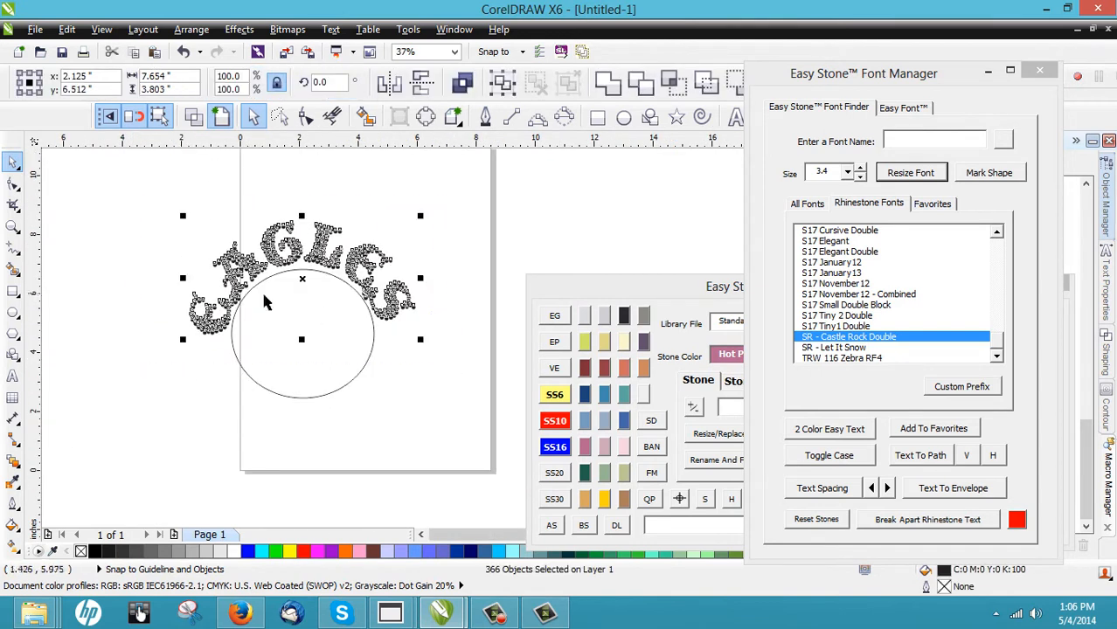
left_click(308, 198)
scroll(310, 206, "up", 5)
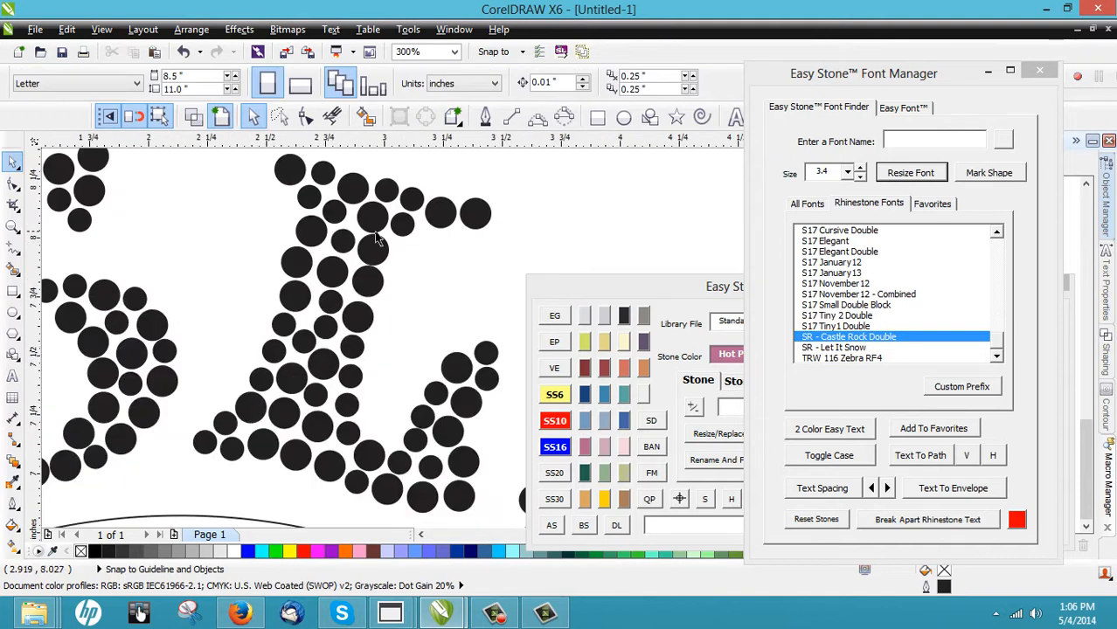
scroll(303, 246, "down", 6)
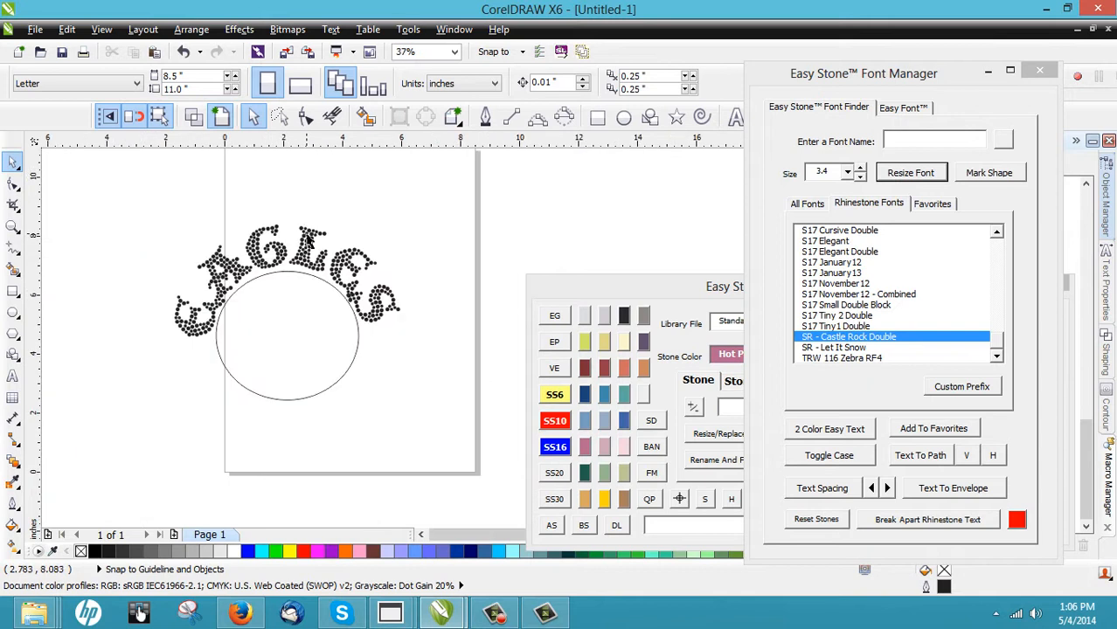
Place a copy of all the curved EAGLES stones in the empty area beside the page, leaving the original in place.
left_click_drag(137, 219, 439, 376)
scroll(154, 156, "down", 2)
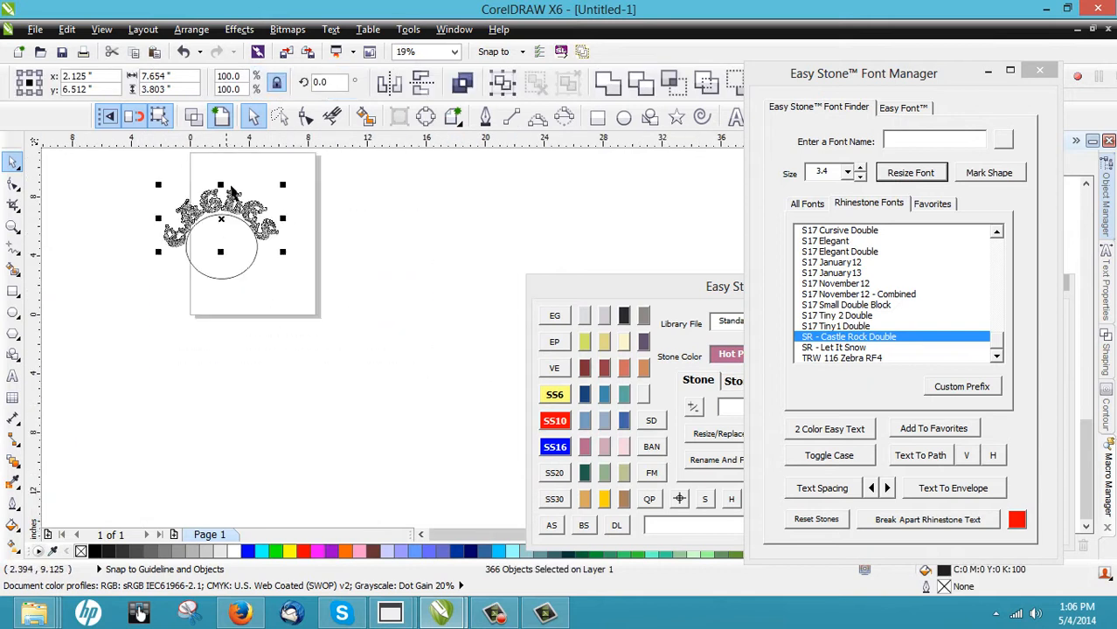
left_click_drag(235, 192, 434, 219)
right_click(435, 218)
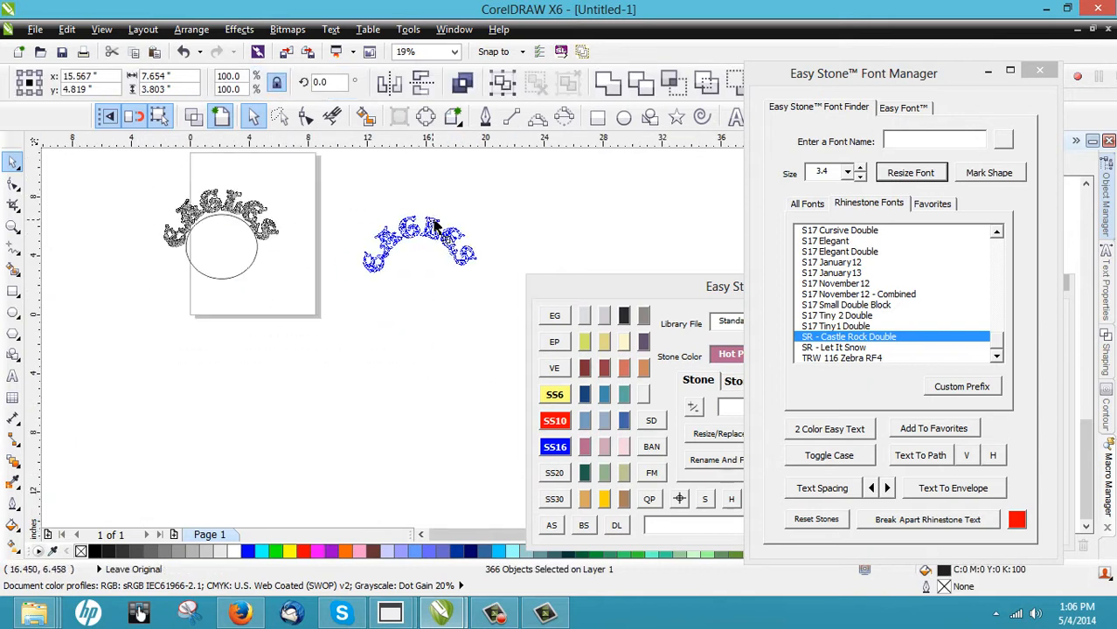
Apply the Crystal stone color to the copied EAGLES, and change it to Cobalt Blue.
left_click(594, 320)
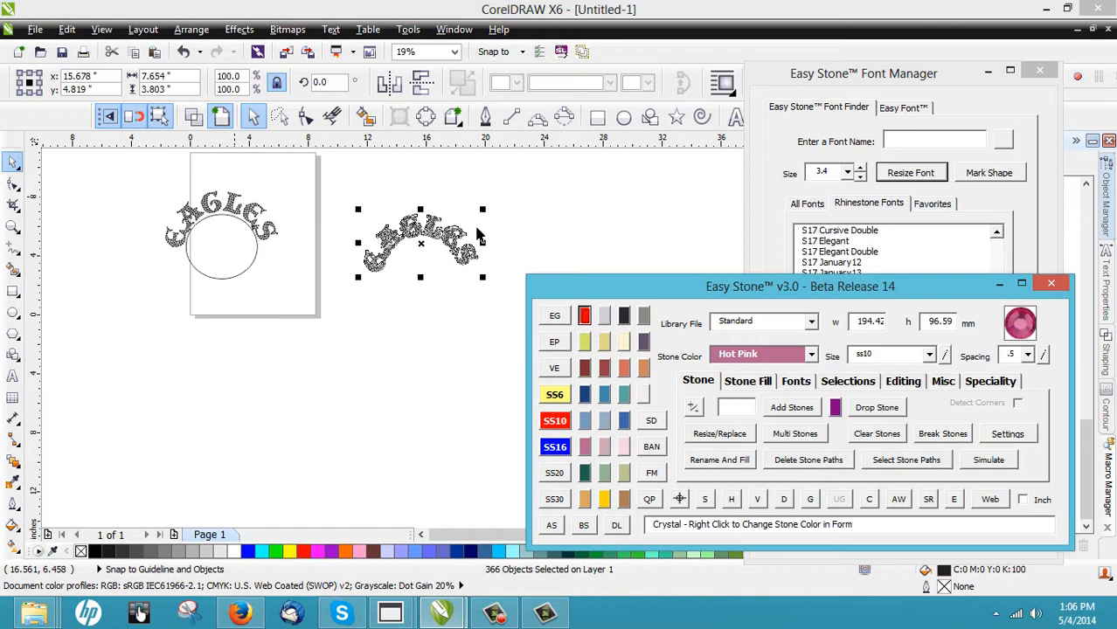
left_click(511, 241)
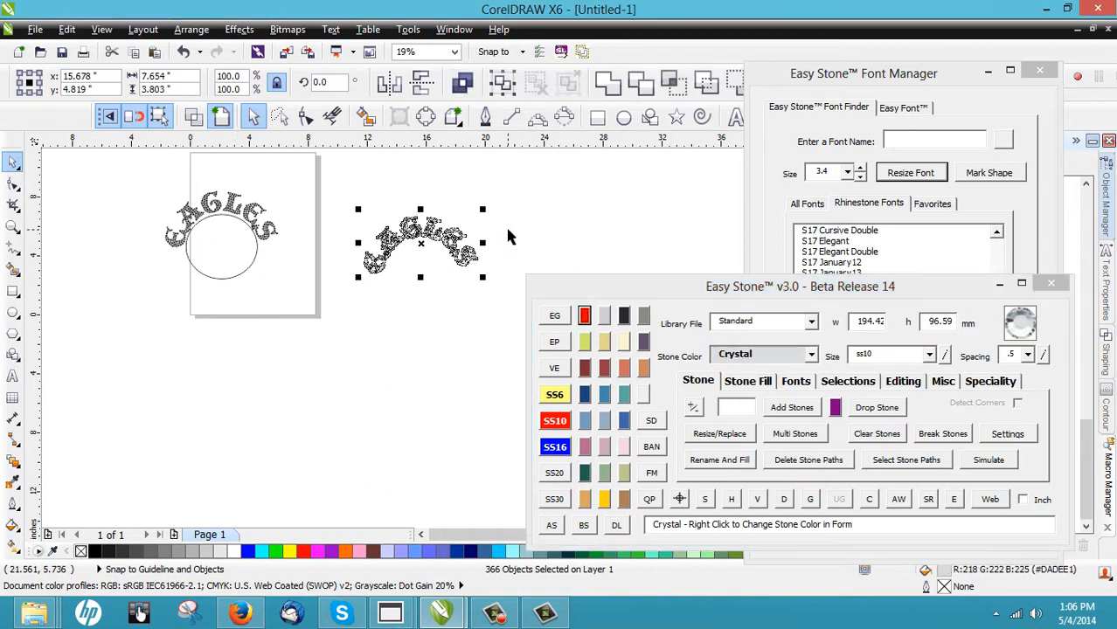
scroll(453, 241, "up", 2)
left_click_drag(573, 175, 234, 351)
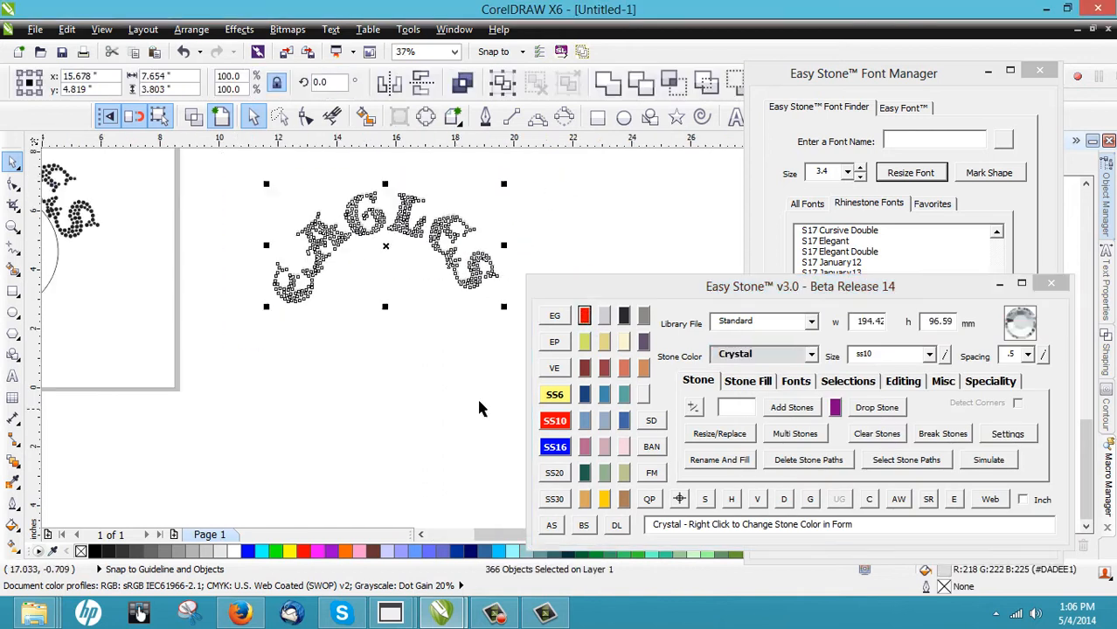
left_click(583, 395)
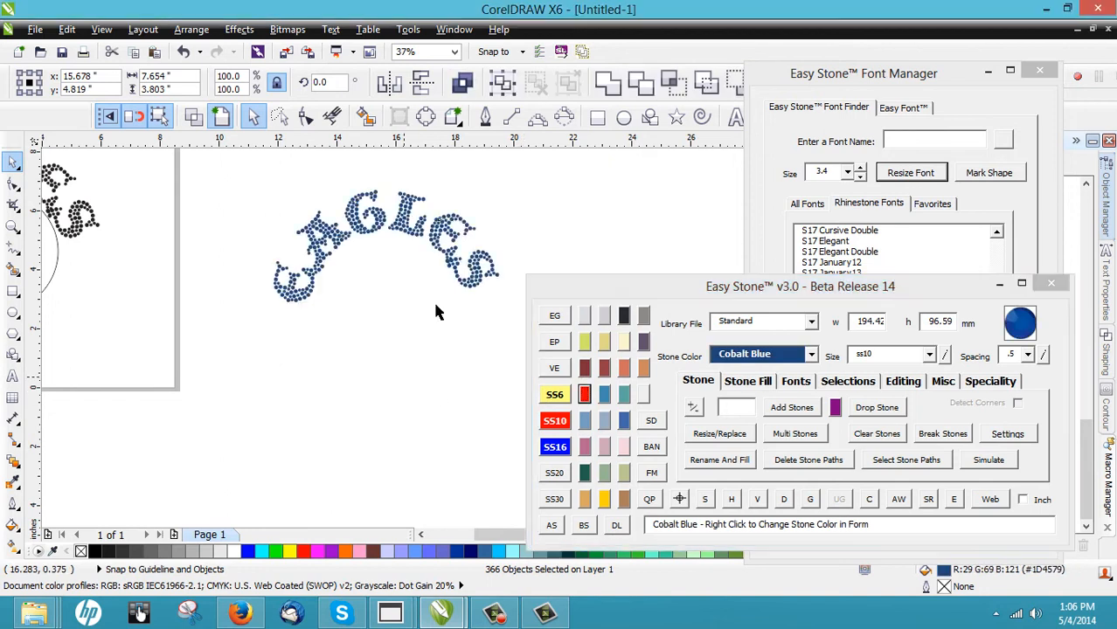
Enlarge the blue EAGLES design to about 8.42 by 4.18 inches and reset its stones with Scale Design.
scroll(427, 220, "up", 1)
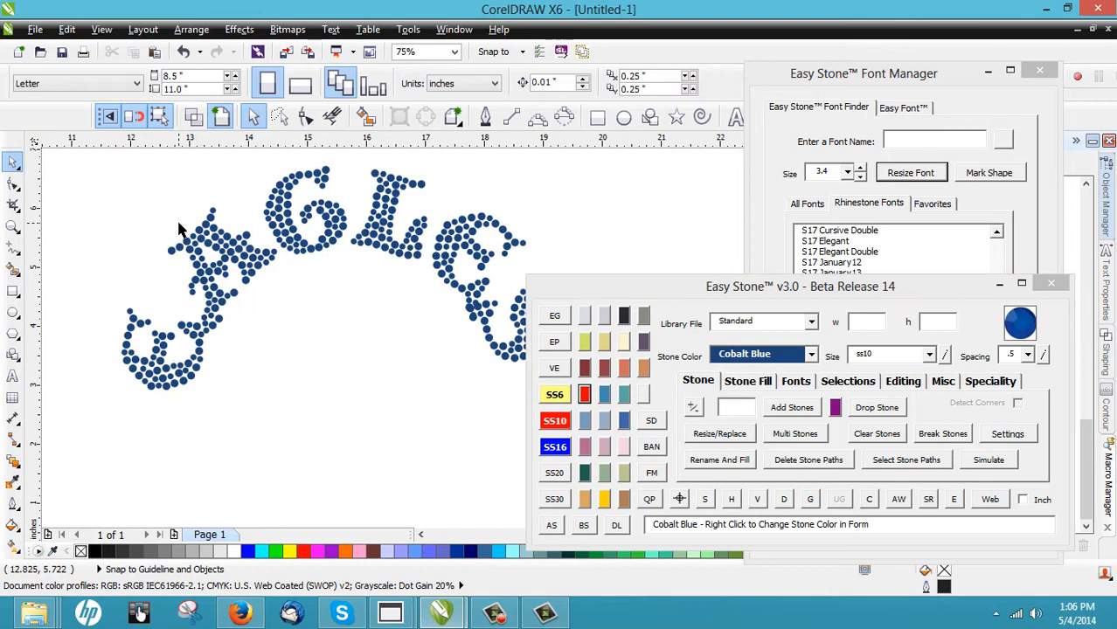
scroll(184, 233, "up", 1)
scroll(222, 271, "up", 1)
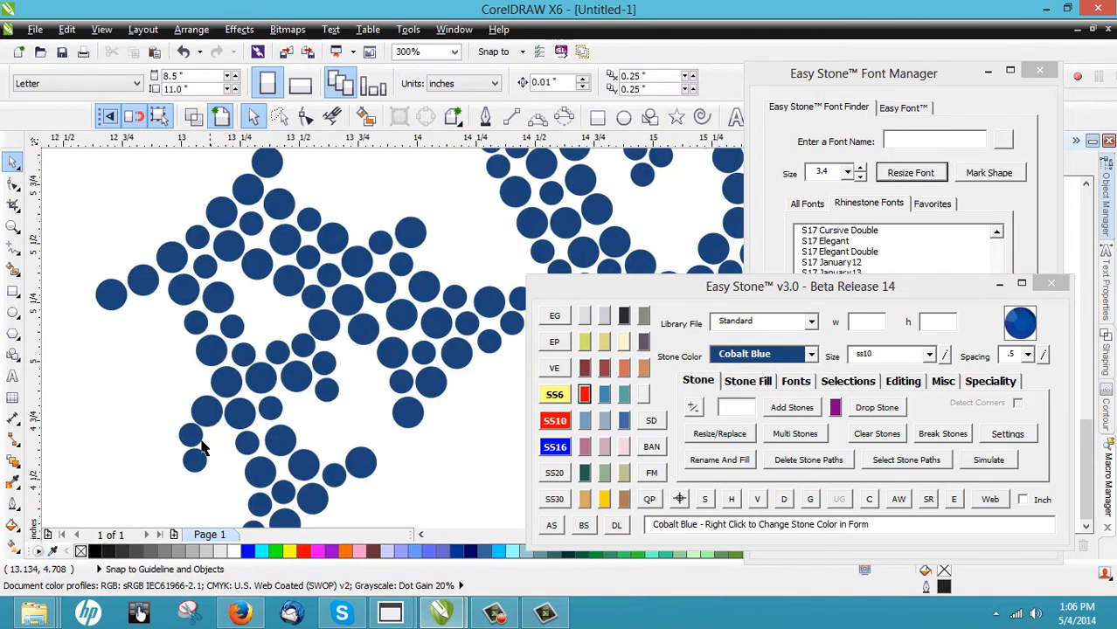
scroll(189, 441, "up", 1)
scroll(210, 429, "down", 4)
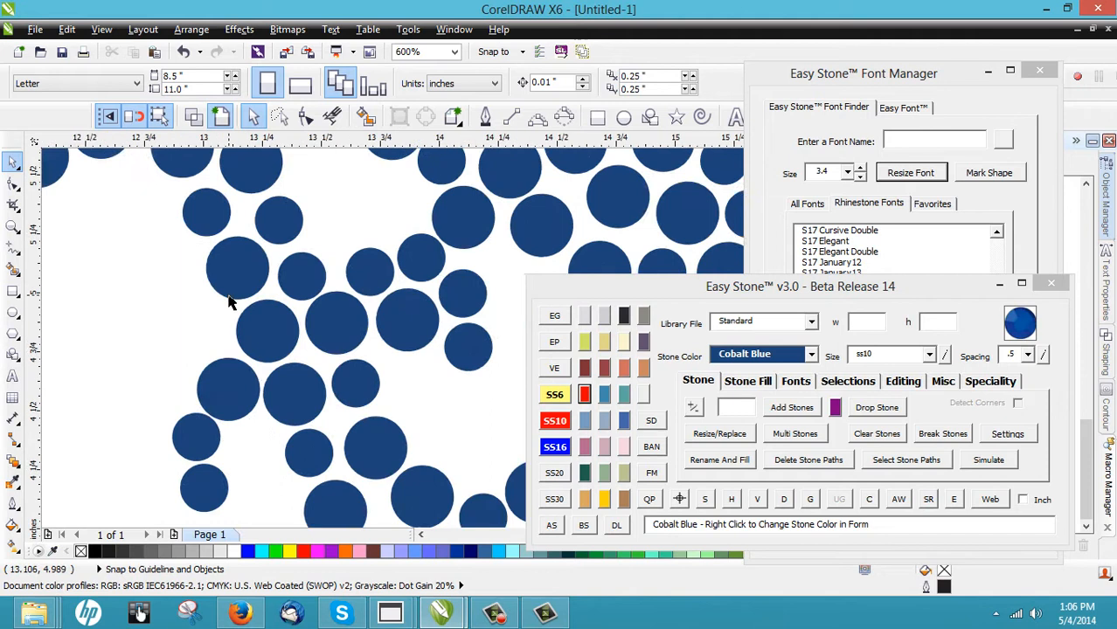
left_click_drag(151, 172, 453, 343)
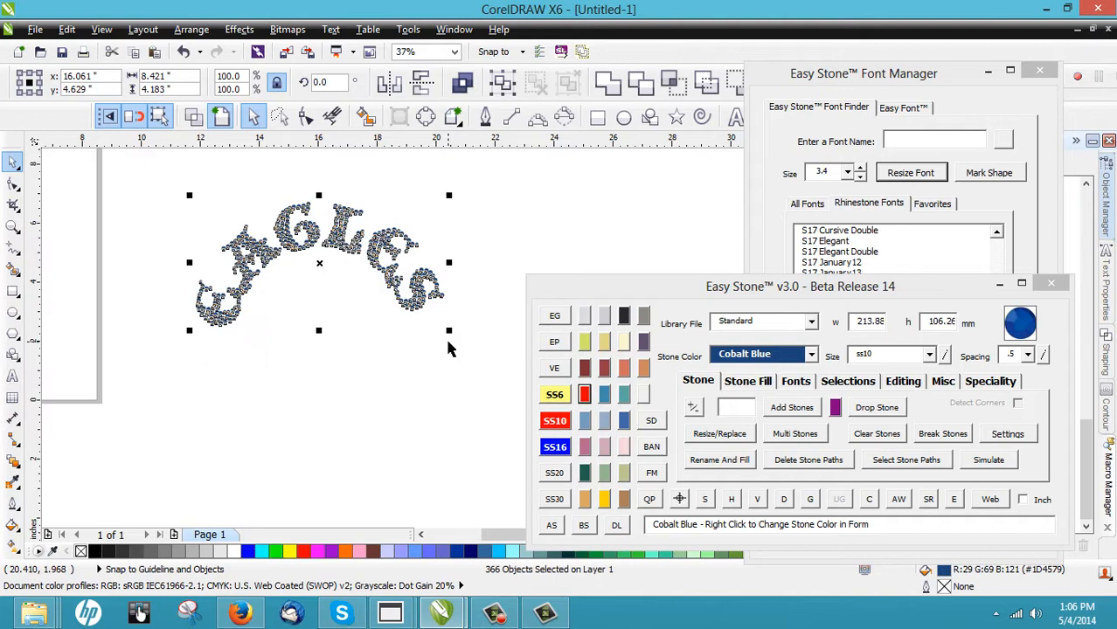
left_click(652, 423)
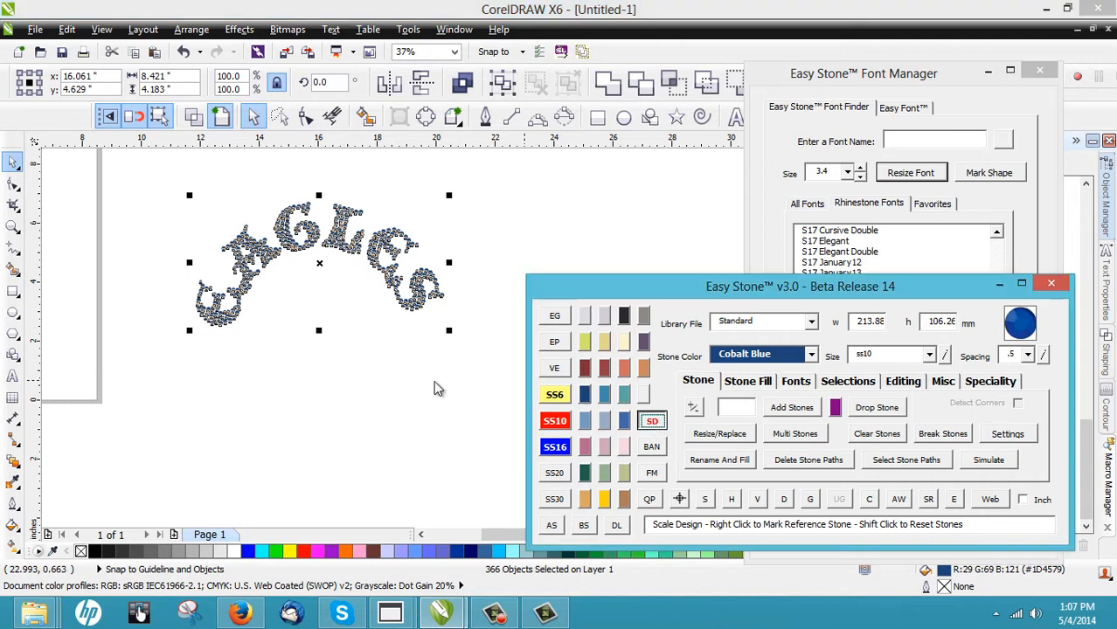
Examine the stone sizes and the gaps between stones in the letters of the scaled blue EAGLES.
scroll(297, 231, "up", 2)
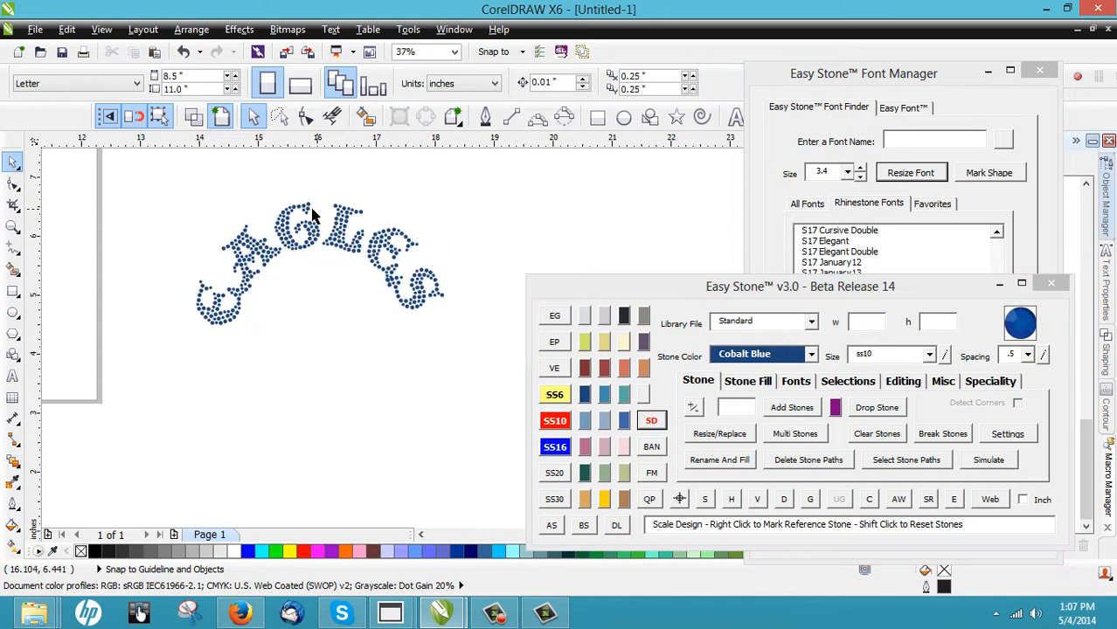
scroll(129, 329, "up", 1)
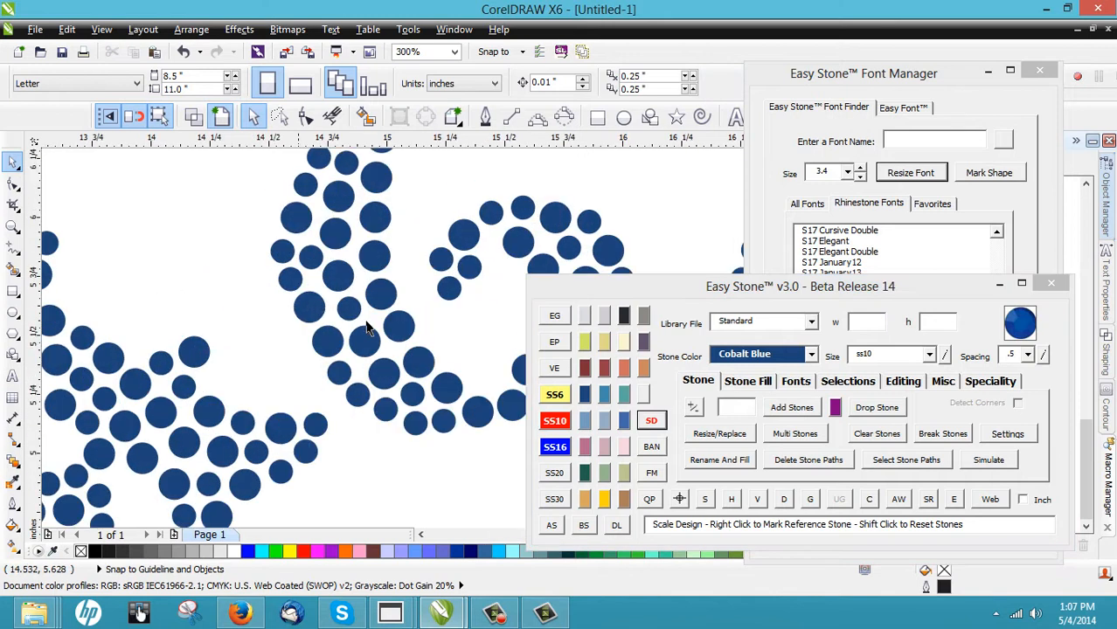
scroll(419, 241, "down", 1)
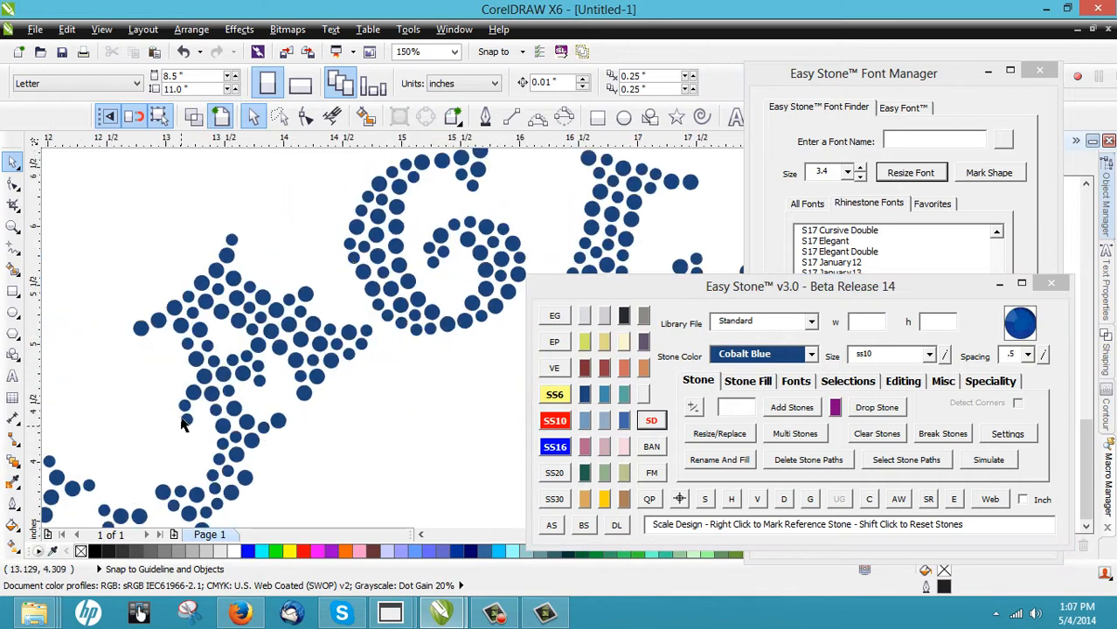
scroll(188, 406, "up", 2)
scroll(210, 379, "down", 3)
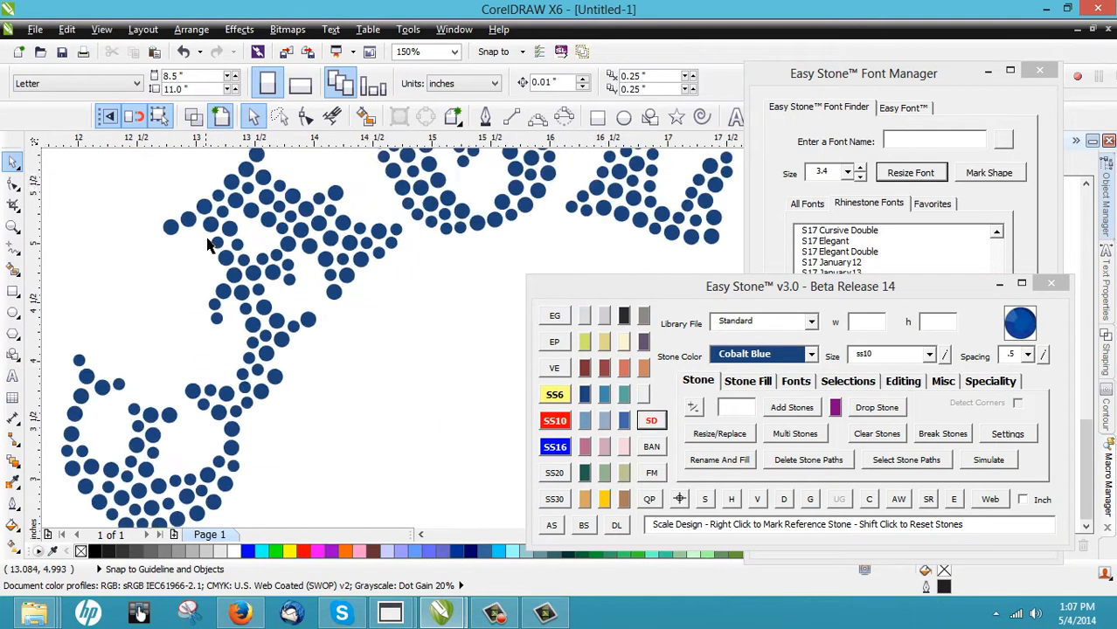
scroll(386, 304, "down", 1)
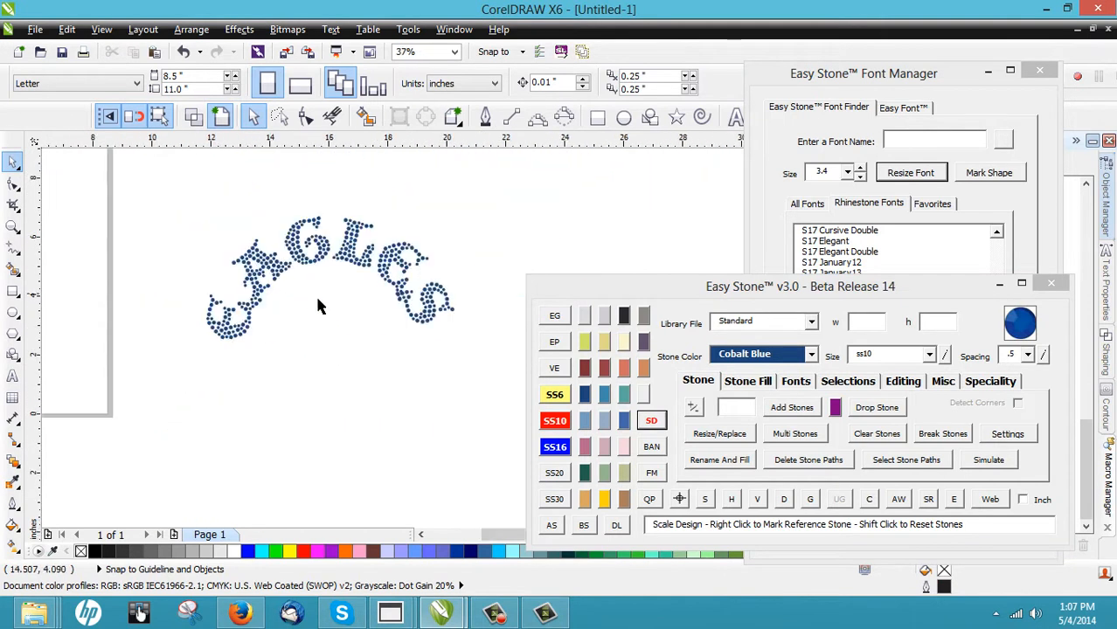
Delete the overlapping stones where the second E meets the S in the blue EAGLES, and check the first E and A for overlaps.
scroll(401, 301, "up", 3)
left_click(395, 285)
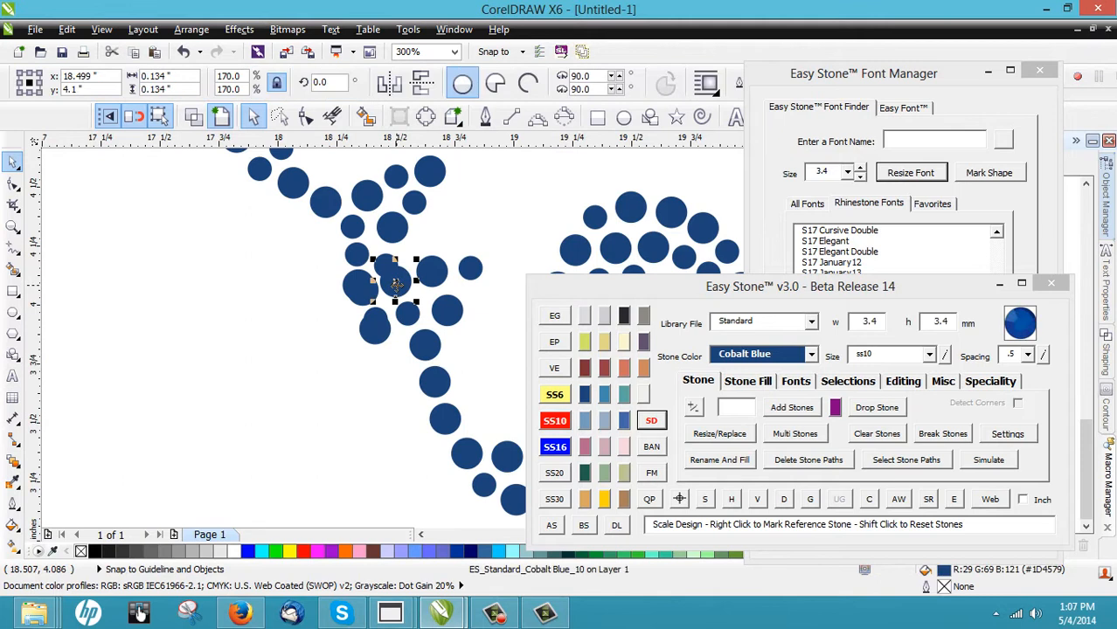
key("Delete")
scroll(341, 282, "up", 2)
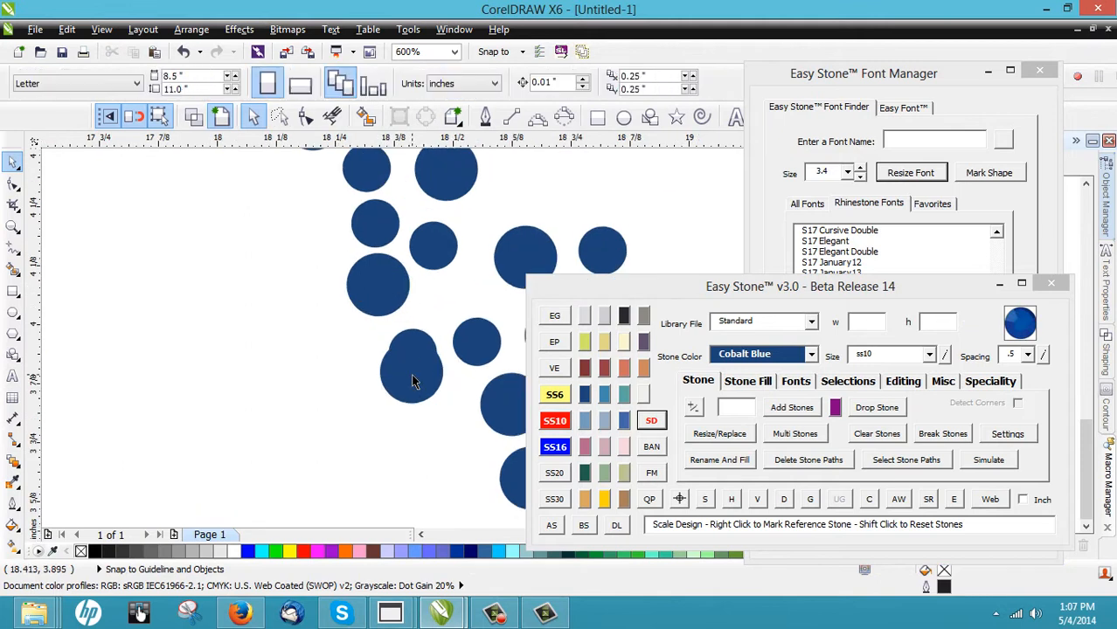
scroll(398, 262, "down", 8)
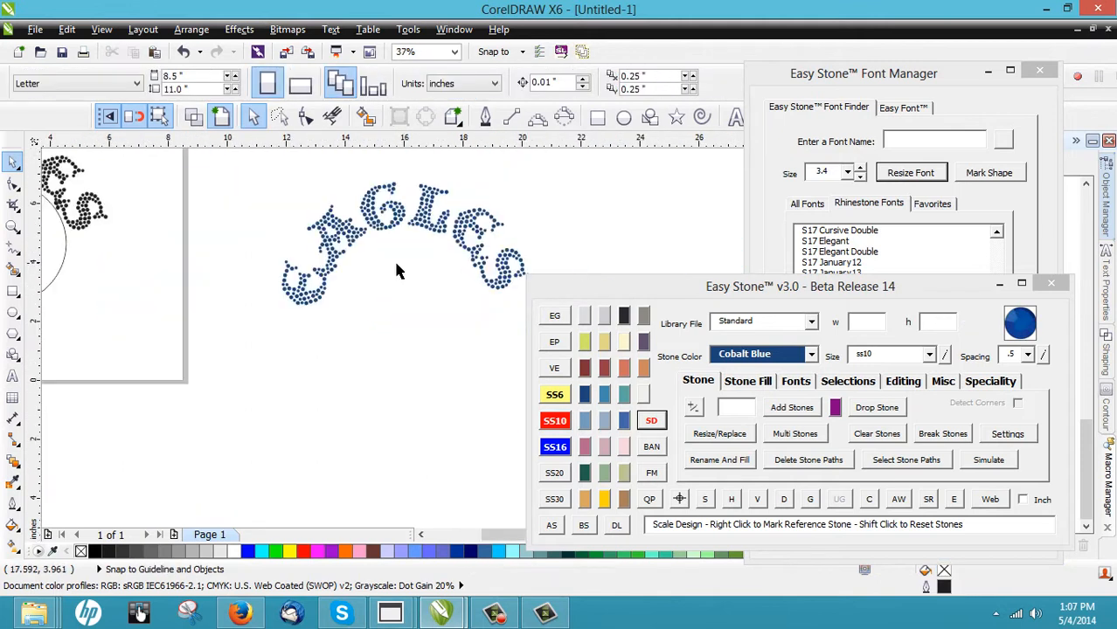
scroll(308, 269, "up", 8)
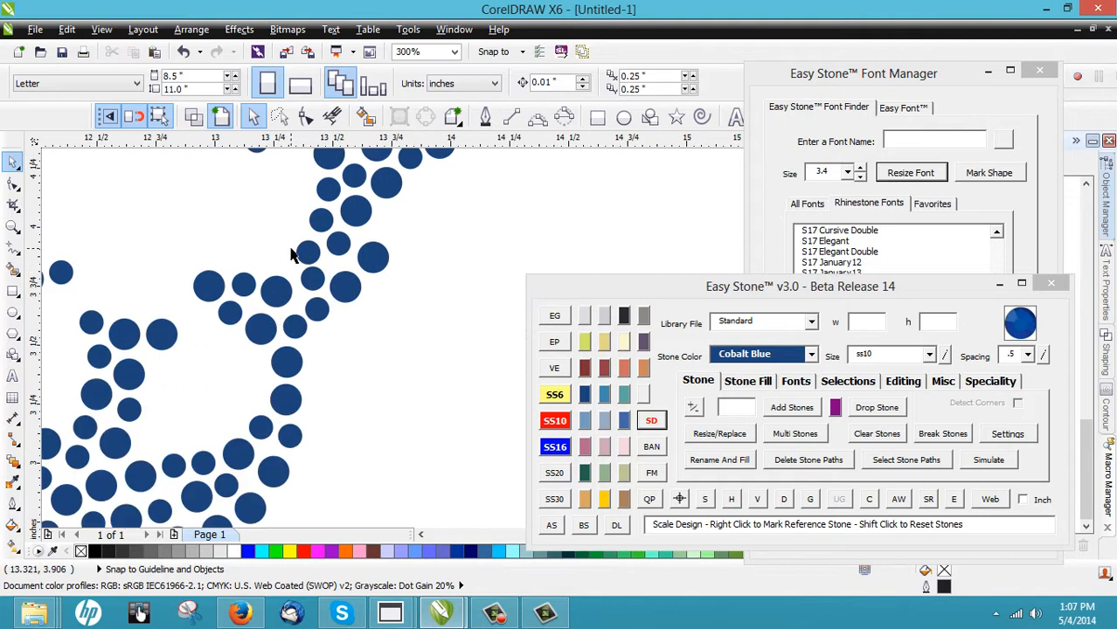
scroll(328, 271, "down", 8)
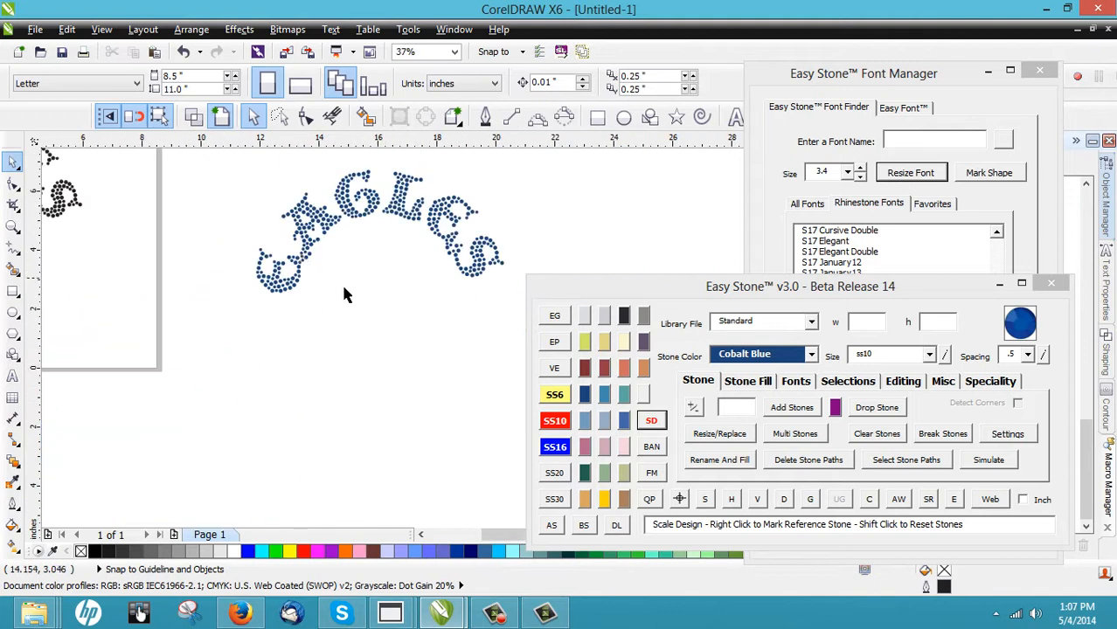
Add a black weedbox behind the whole blue EAGLES design.
scroll(247, 224, "down", 2)
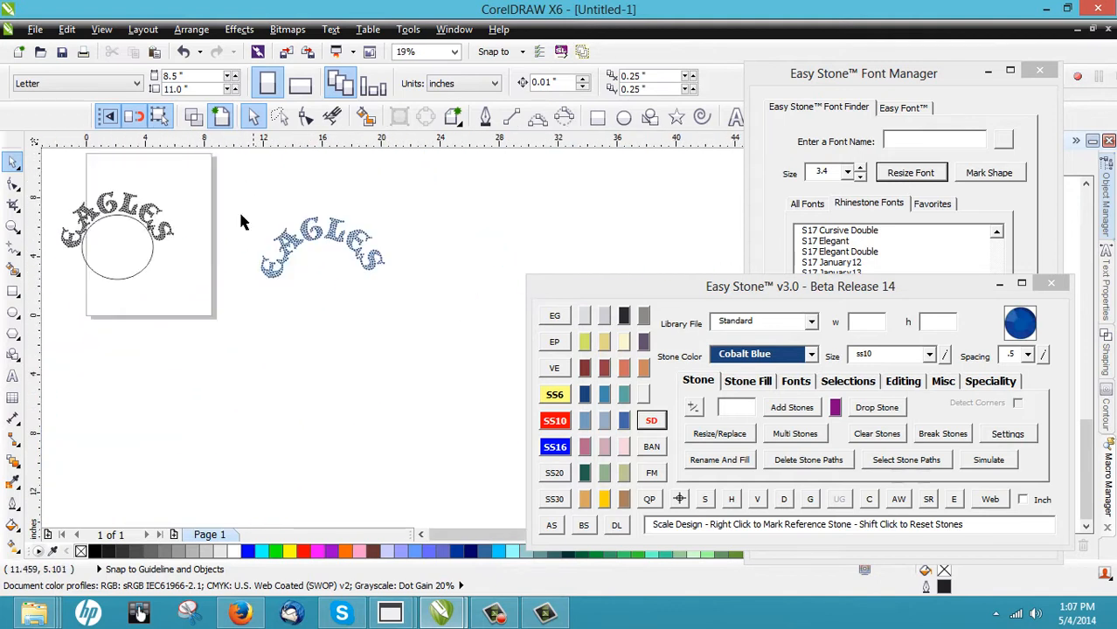
left_click_drag(221, 198, 414, 327)
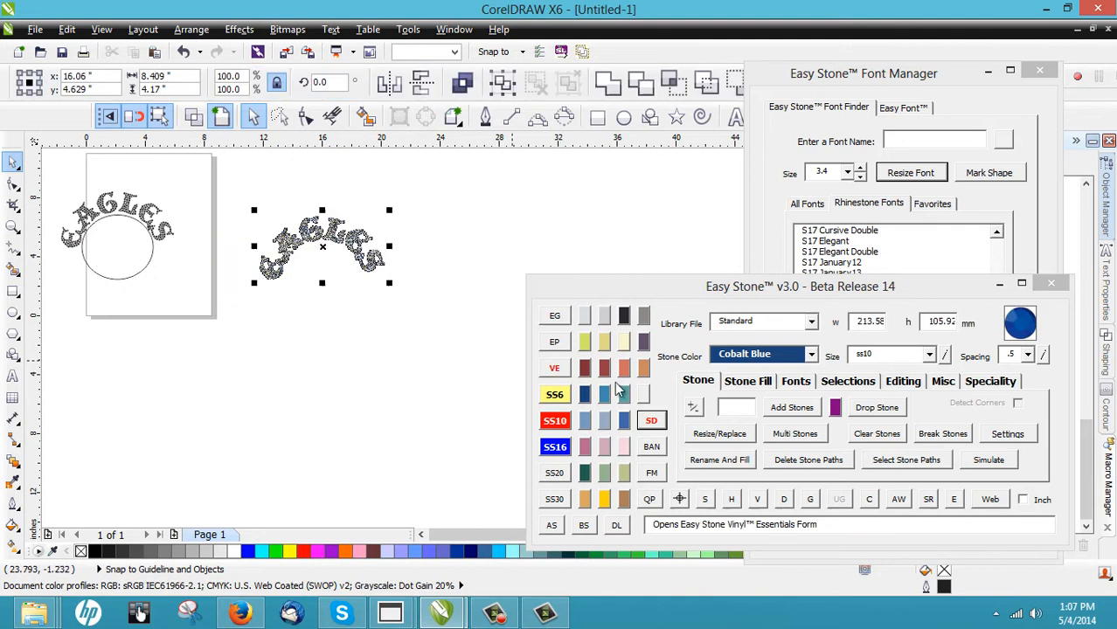
left_click(900, 499)
scroll(301, 232, "up", 2)
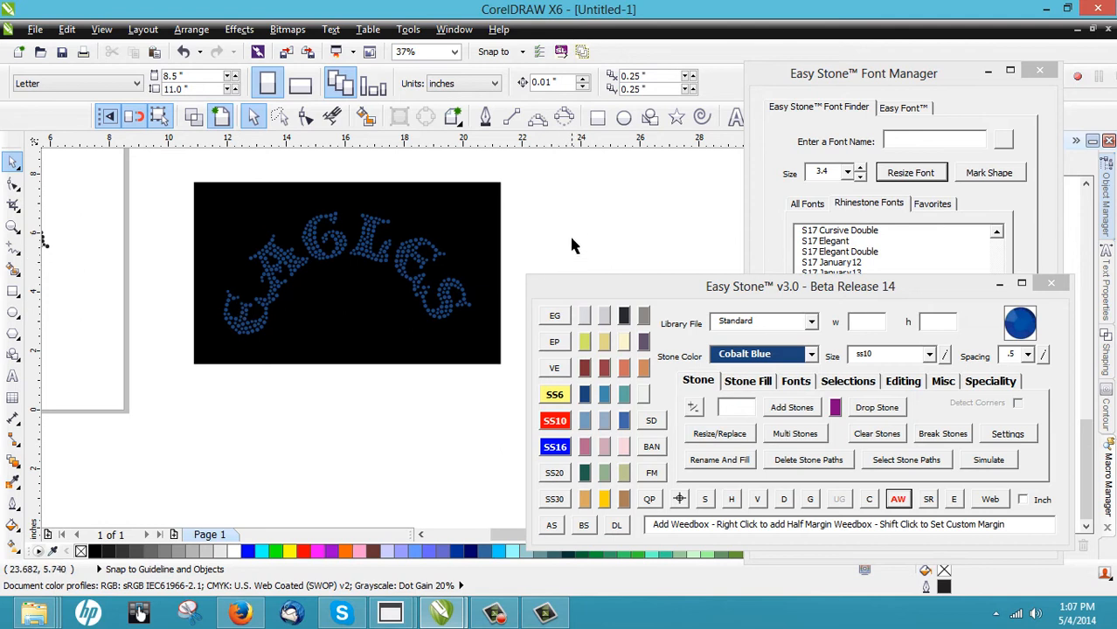
left_click(662, 289)
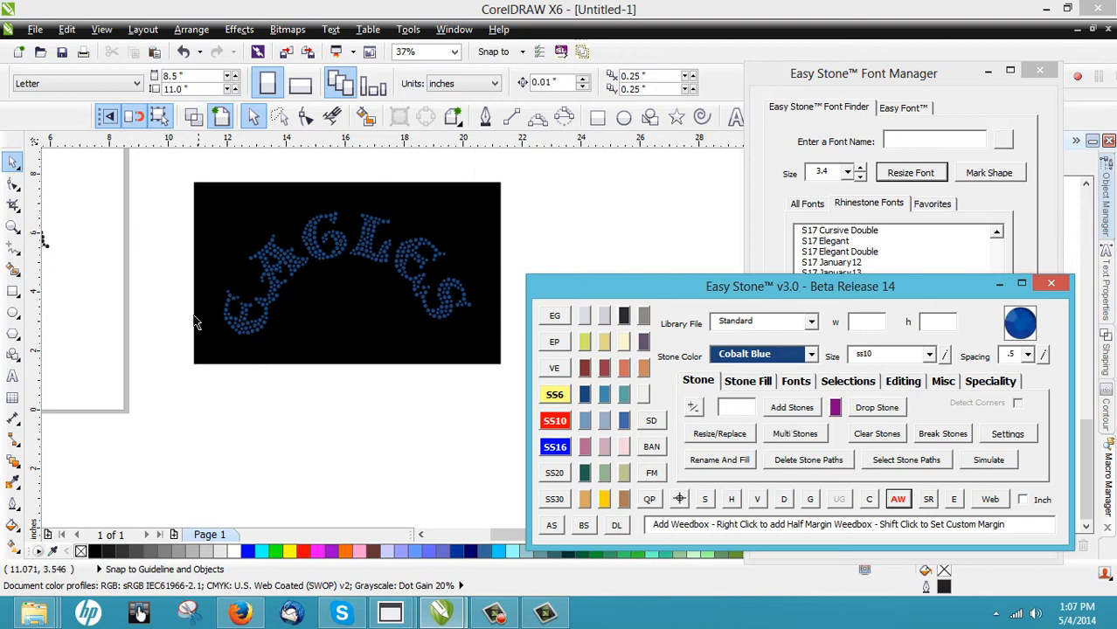